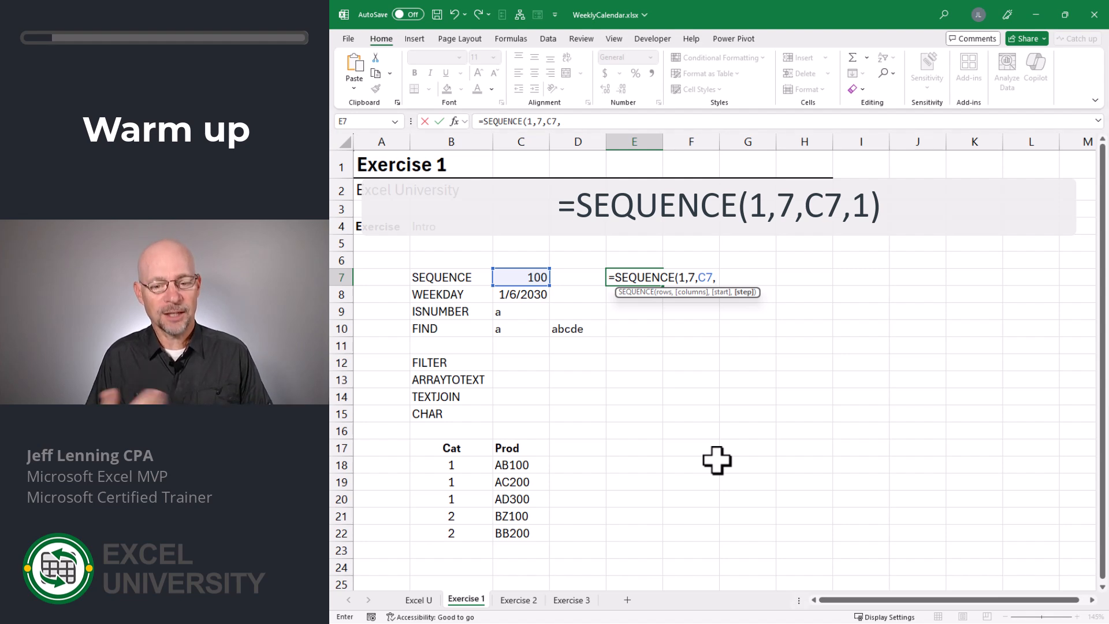
Step: Complete the formula in E7 as =SEQUENCE(1,7,C7,1) by supplying a step of 1
{"action": "type", "text": "1"}
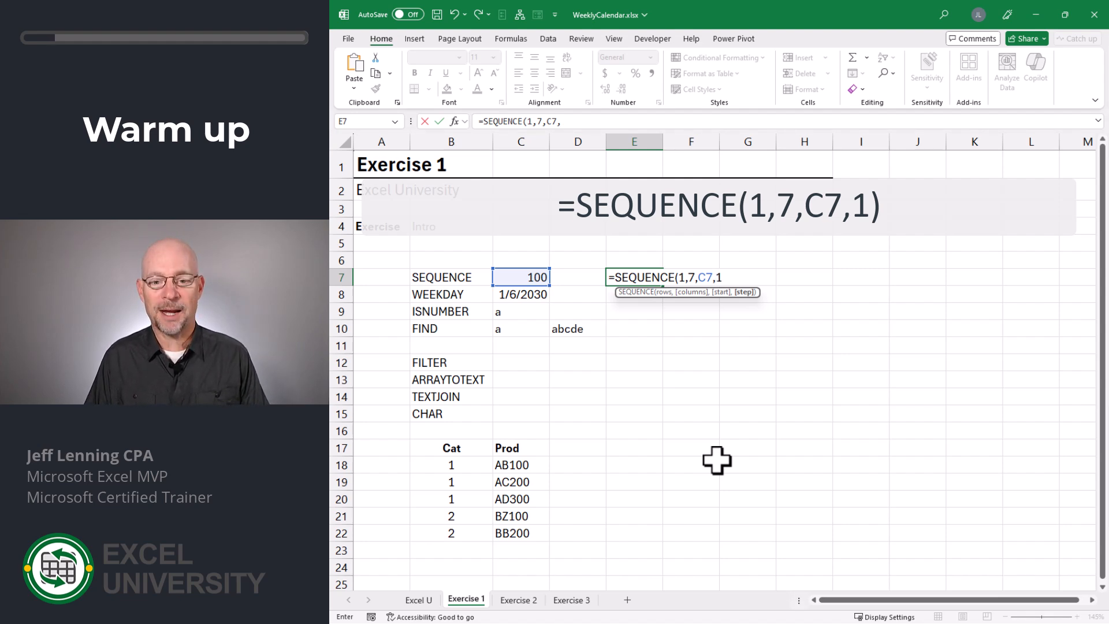
{"action": "type", "text": ")"}
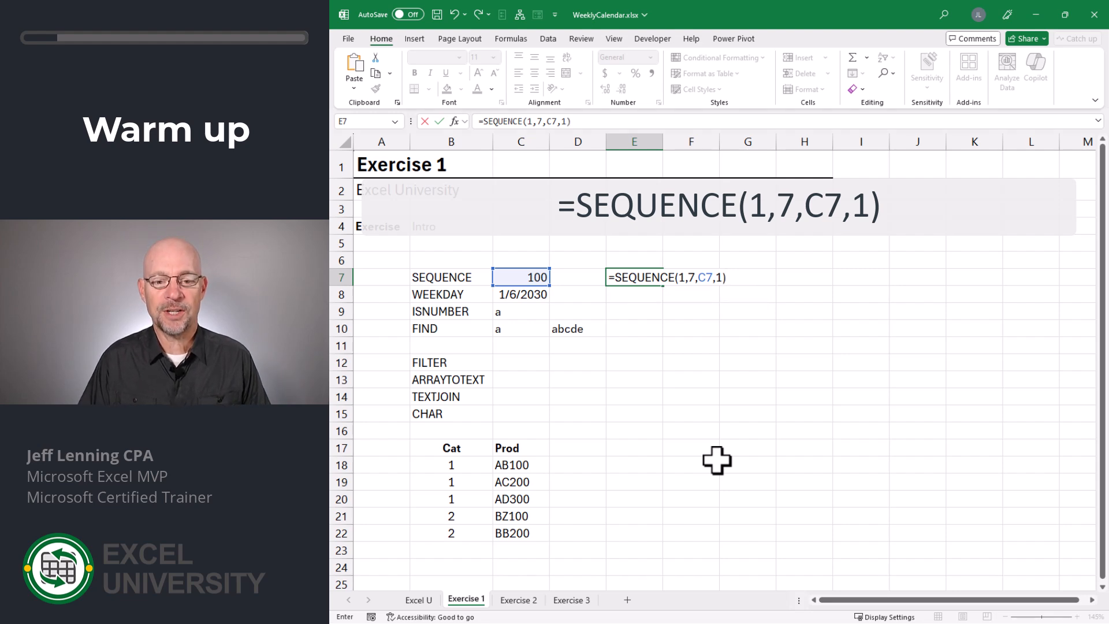
{"action": "key", "text": "Return"}
{"action": "key", "text": "Up"}
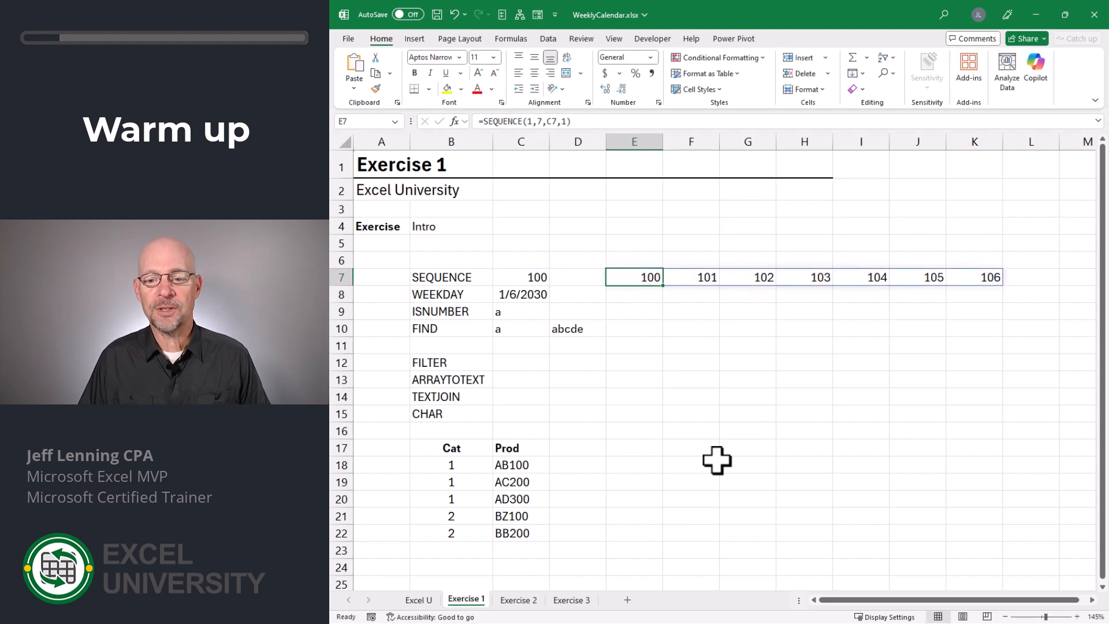
Step: Test the sequence's start value in C7 with 10 and 1, and finish with 50
{"action": "key", "text": "Left"}
{"action": "key", "text": "Left"}
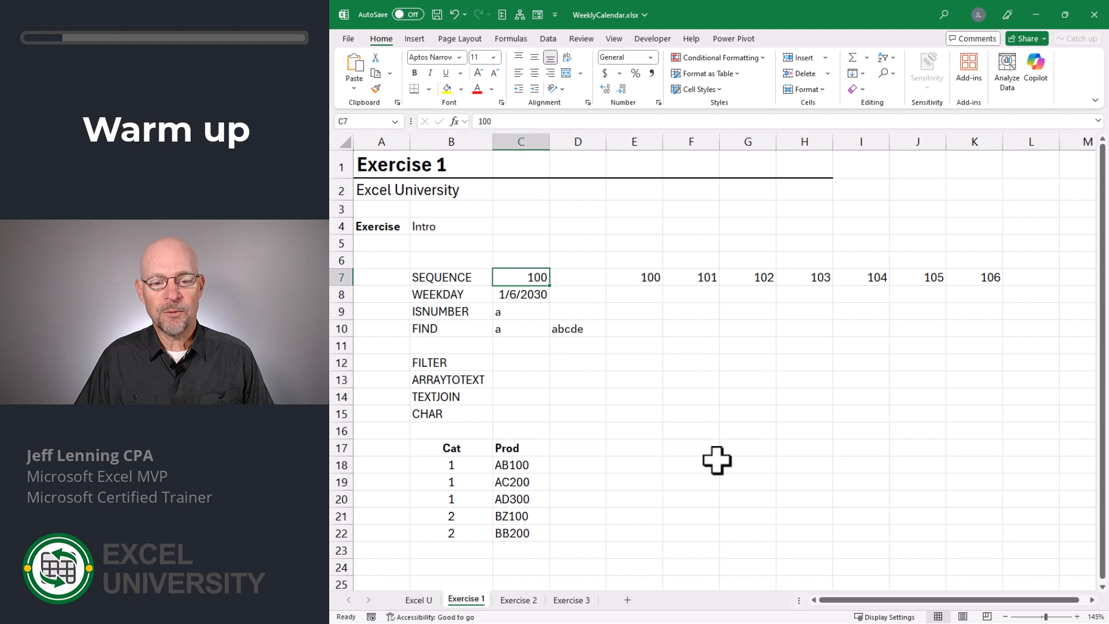
{"action": "key", "text": "F2"}
{"action": "key", "text": "BackSpace"}
{"action": "key", "text": "Return"}
{"action": "key", "text": "Up"}
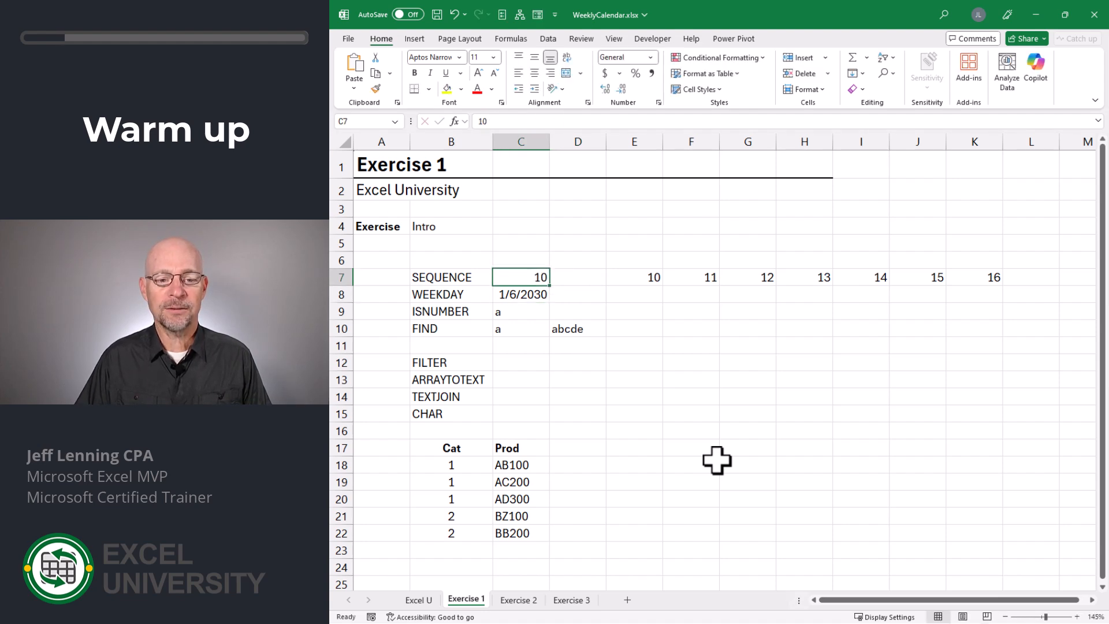
{"action": "key", "text": "F2"}
{"action": "key", "text": "BackSpace"}
{"action": "key", "text": "Return"}
{"action": "key", "text": "Up"}
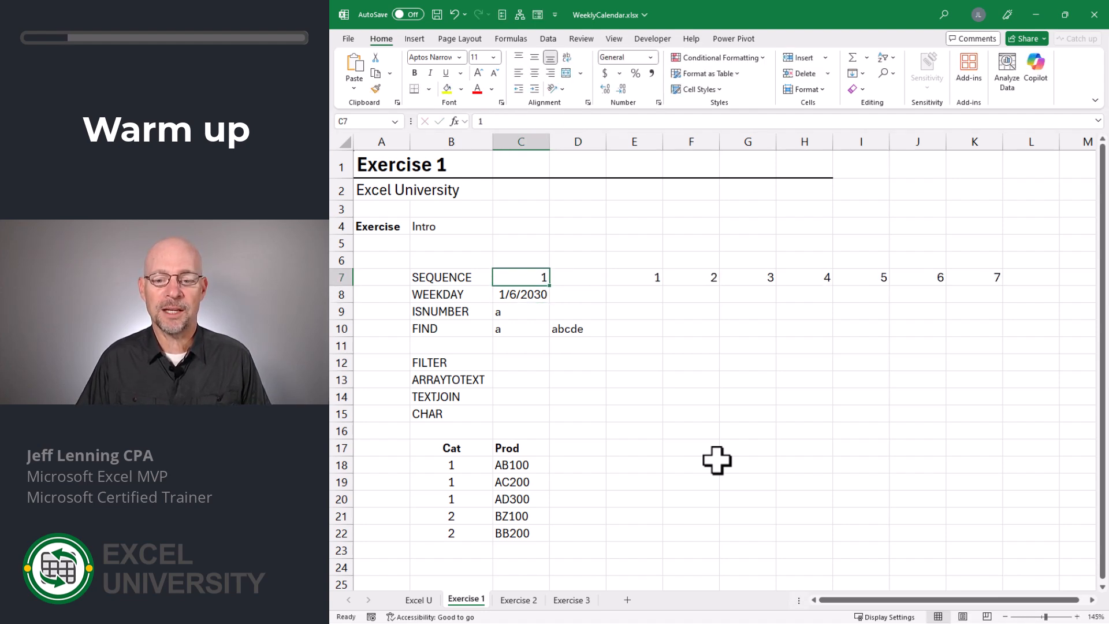
{"action": "type", "text": "50"}
{"action": "key", "text": "Return"}
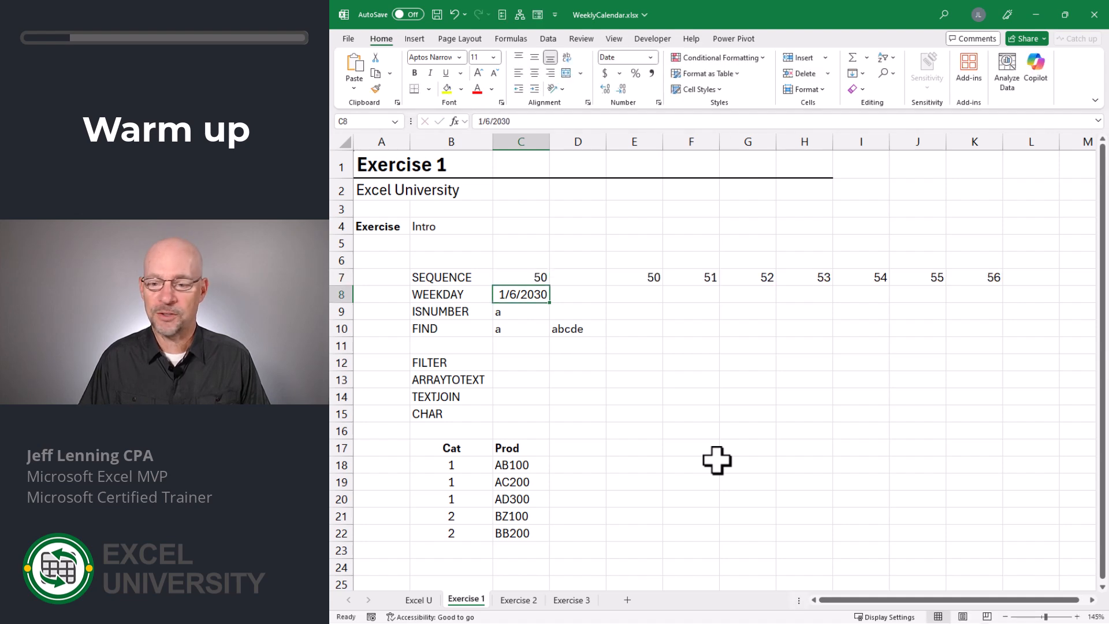
Step: Enter the formula =WEEKDAY(C8) in cell E8 for the date beside the WEEKDAY label
{"action": "key", "text": "Right"}
{"action": "key", "text": "Right"}
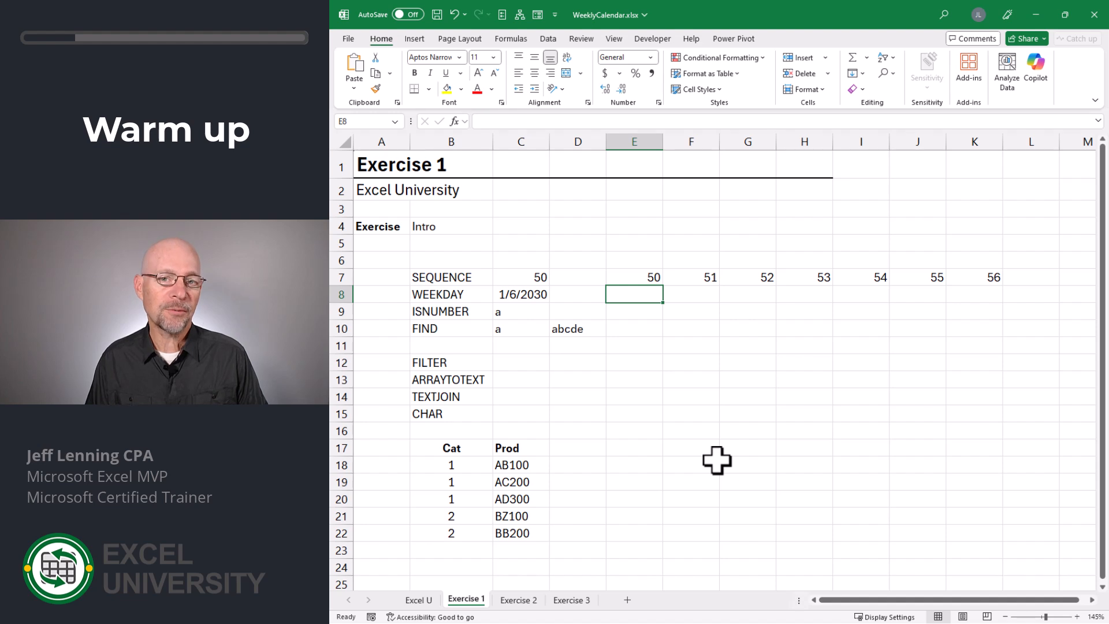
{"action": "type", "text": "=wee"}
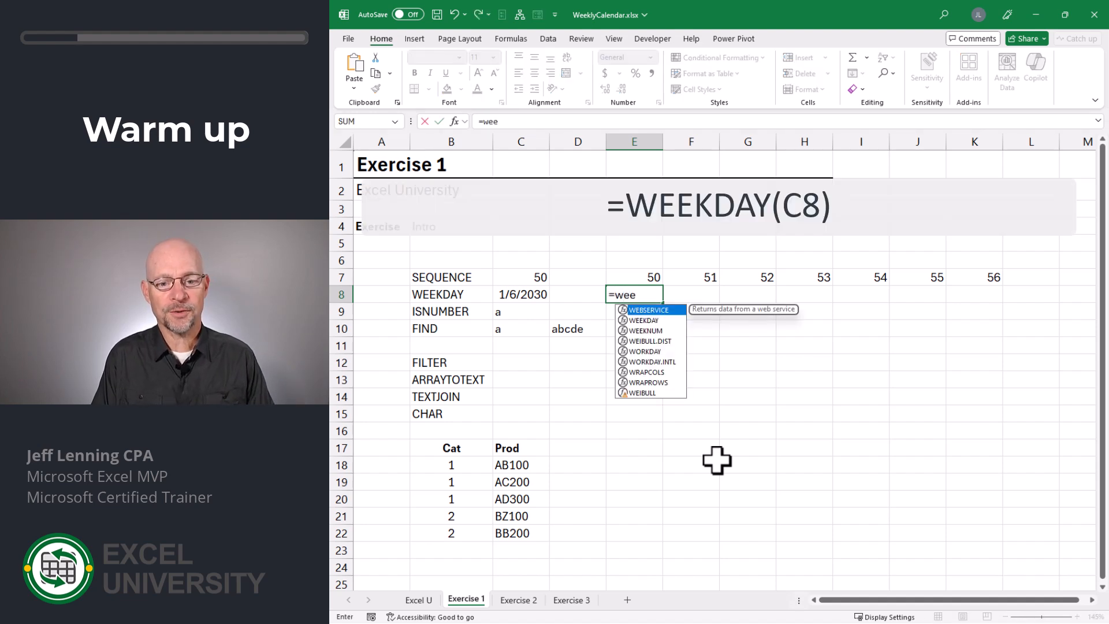
{"action": "key", "text": "Tab"}
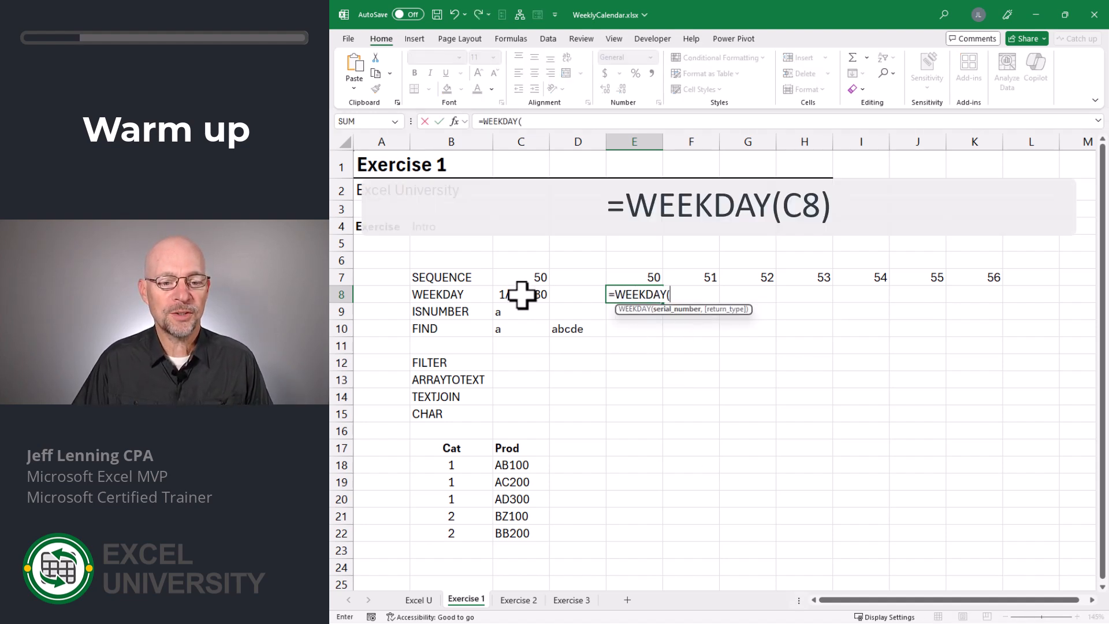
{"action": "left_click", "coordinate": [521, 291]}
{"action": "type", "text": ")"}
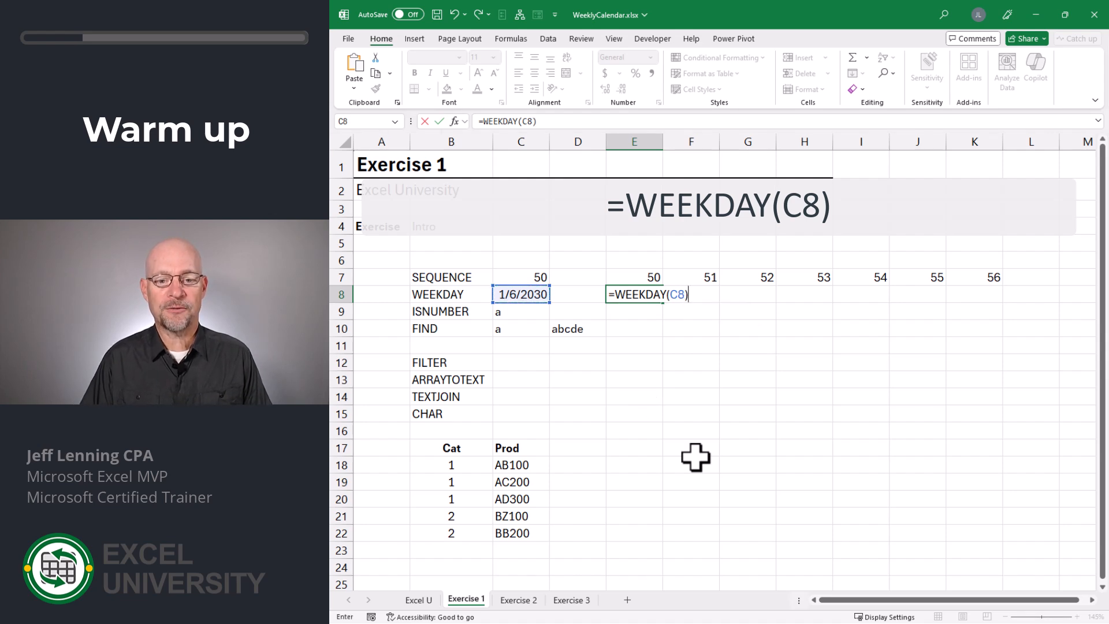
{"action": "key", "text": "Return"}
{"action": "key", "text": "Up"}
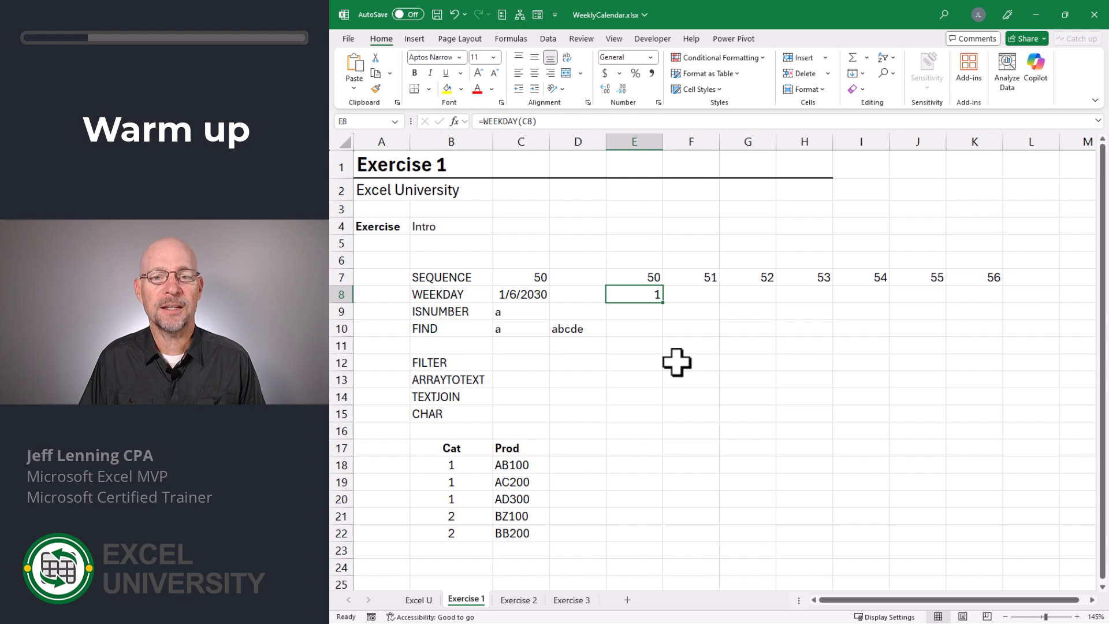
Step: Examine the return_type options offered for the second argument of the WEEKDAY formula in E8
{"action": "key", "text": "F2"}
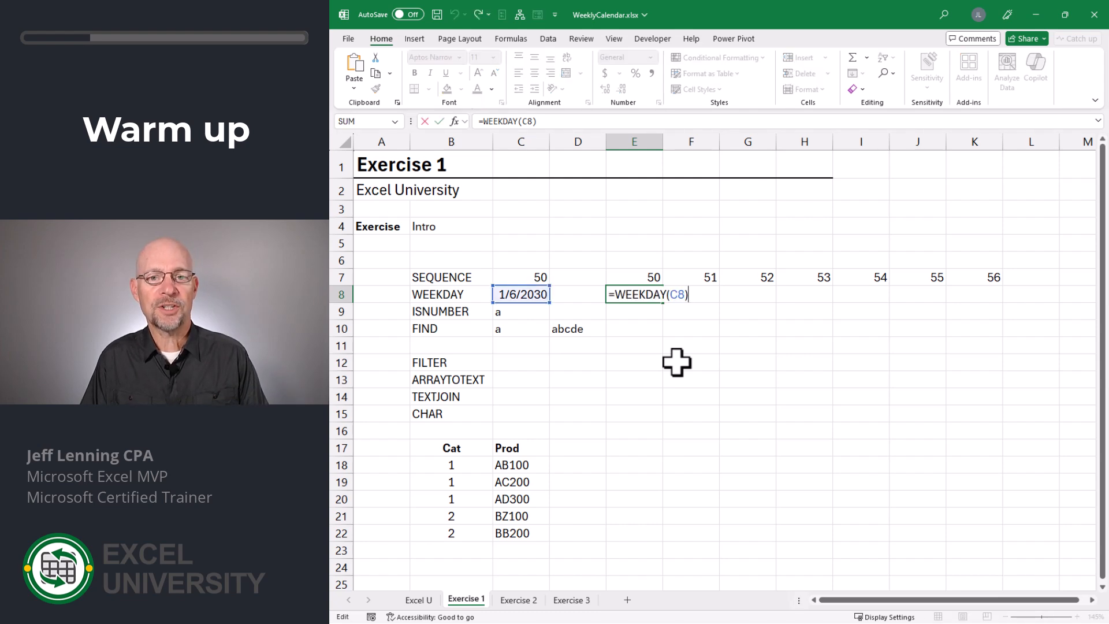
{"action": "key", "text": "BackSpace"}
{"action": "type", "text": ","}
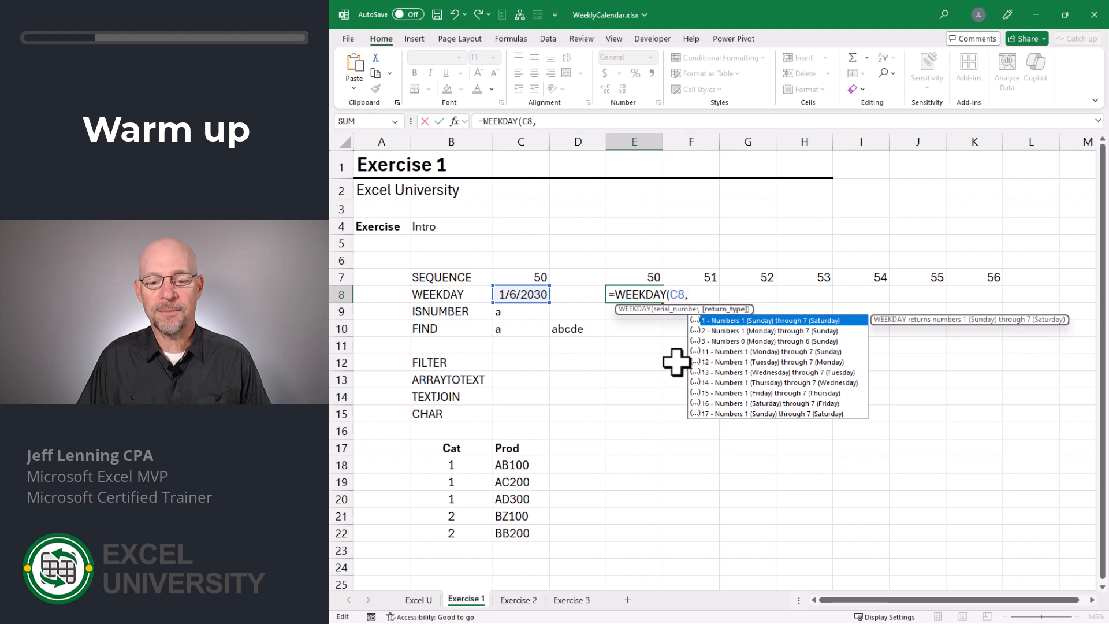
{"action": "key", "text": "Down"}
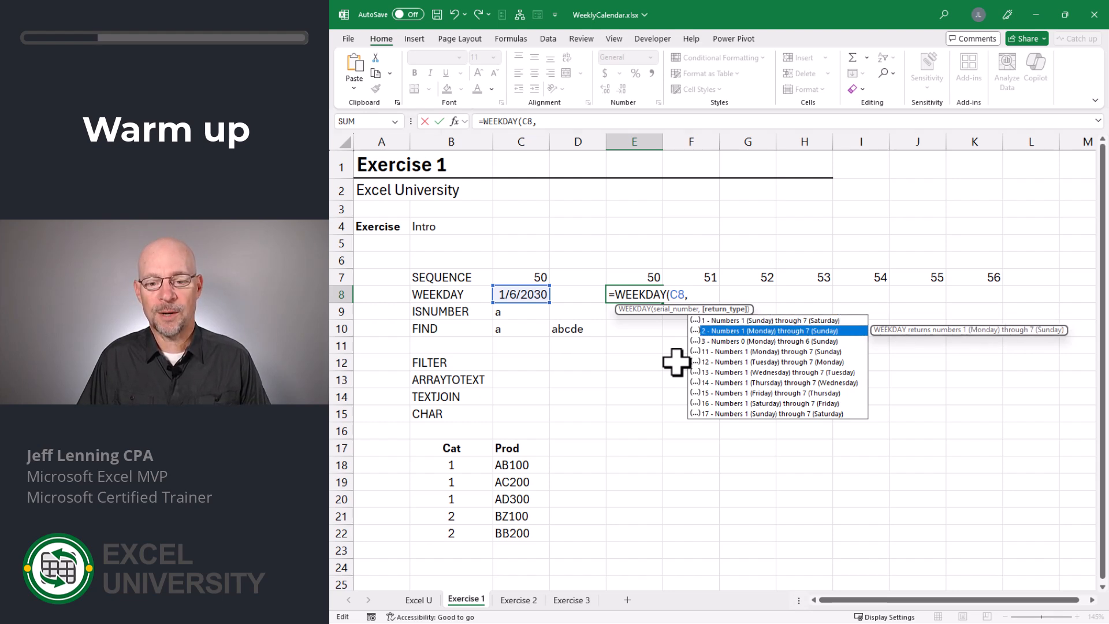
{"action": "key", "text": "Down"}
{"action": "key", "text": "Down"}
{"action": "key", "text": "Down"}
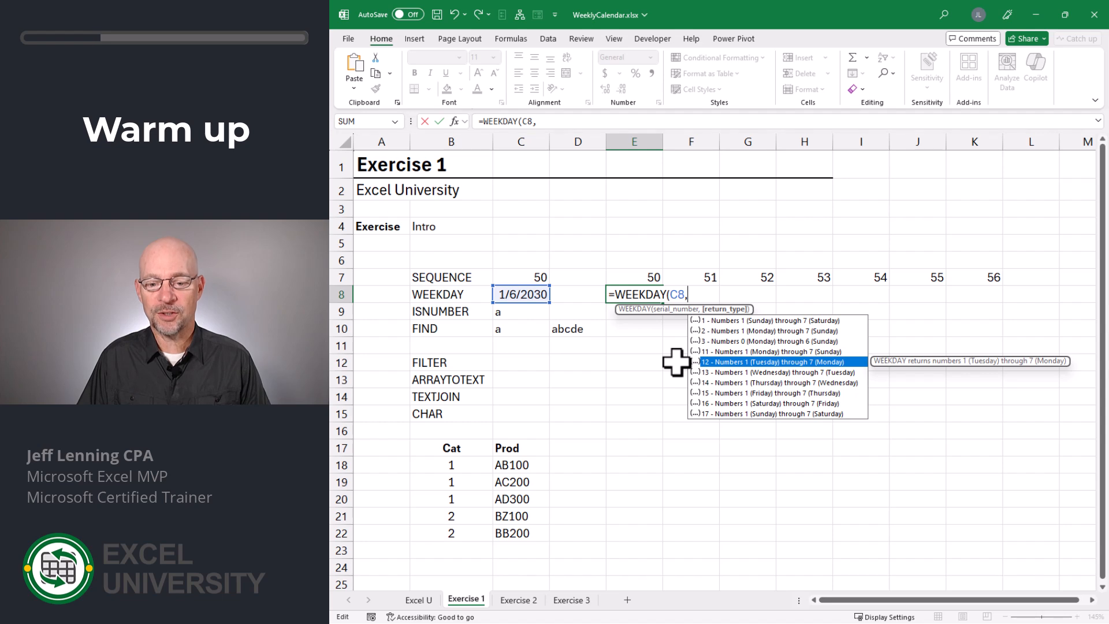
{"action": "key", "text": "Down"}
{"action": "key", "text": "Down"}
{"action": "key", "text": "Down"}
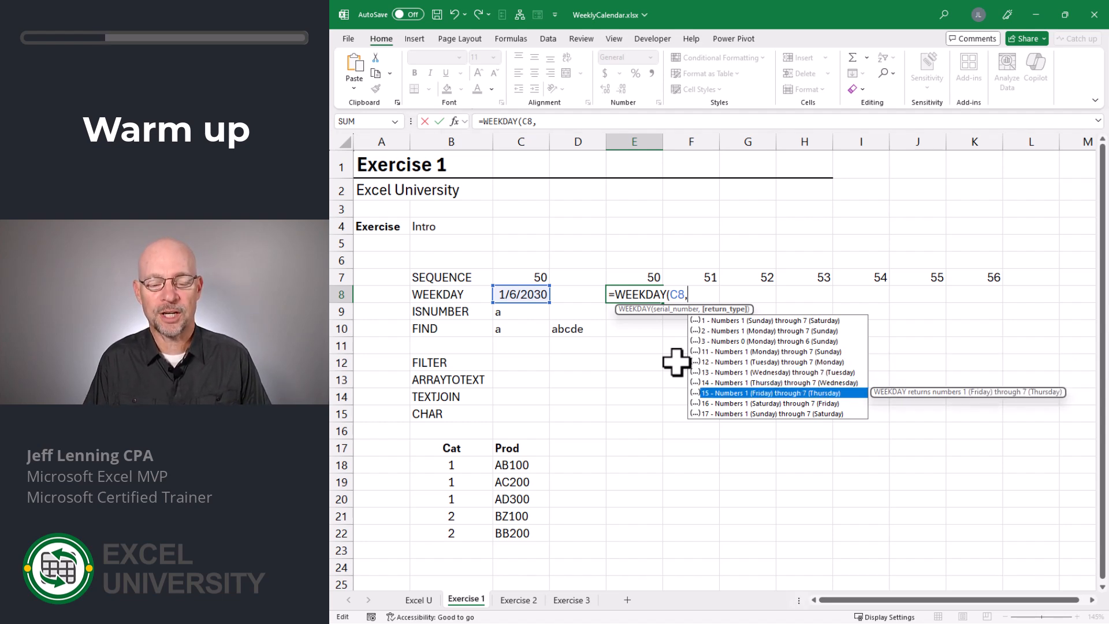
{"action": "key", "text": "BackSpace"}
{"action": "type", "text": ")"}
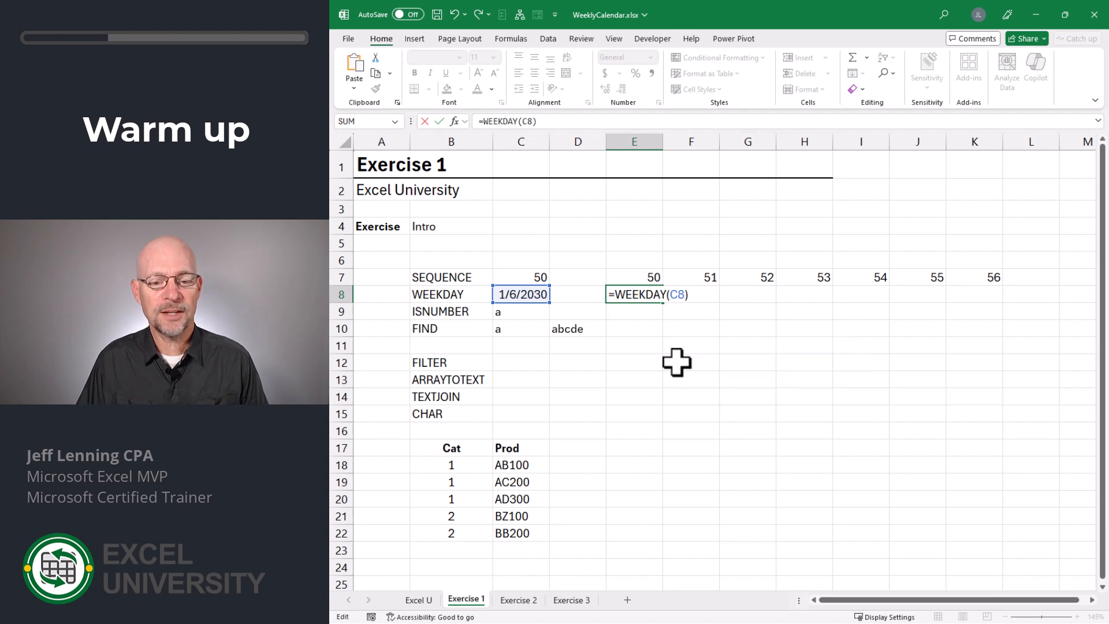
{"action": "key", "text": "Return"}
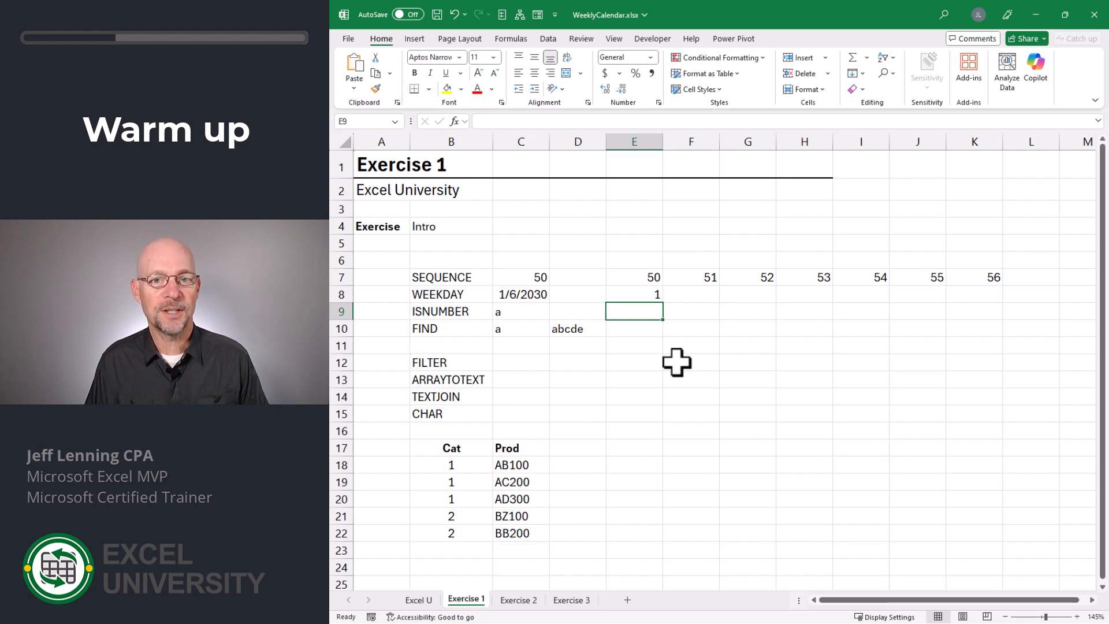
Step: Enter the formula =ISNUMBER(C9) in cell E9
{"action": "type", "text": "=isn"}
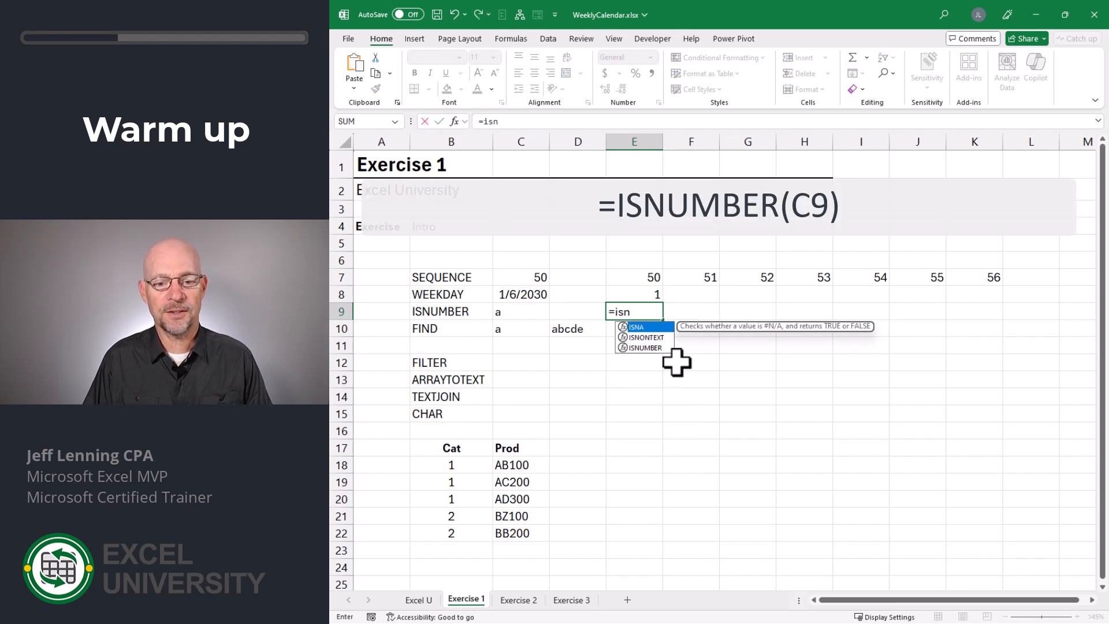
{"action": "key", "text": "Down"}
{"action": "key", "text": "Down"}
{"action": "key", "text": "Tab"}
{"action": "left_click", "coordinate": [520, 313]}
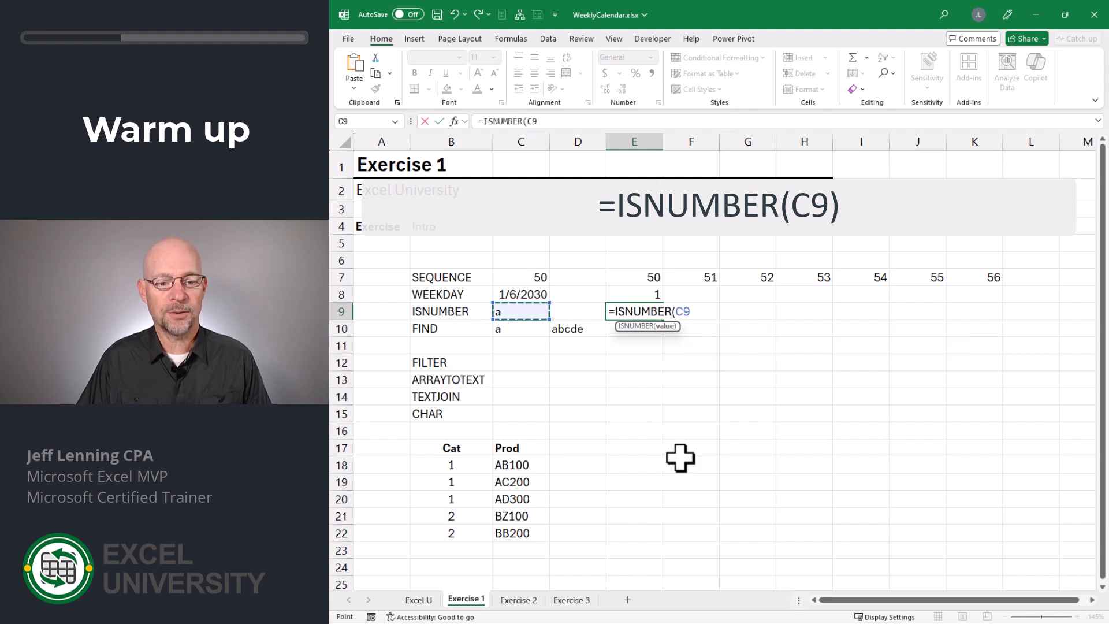
{"action": "type", "text": ")"}
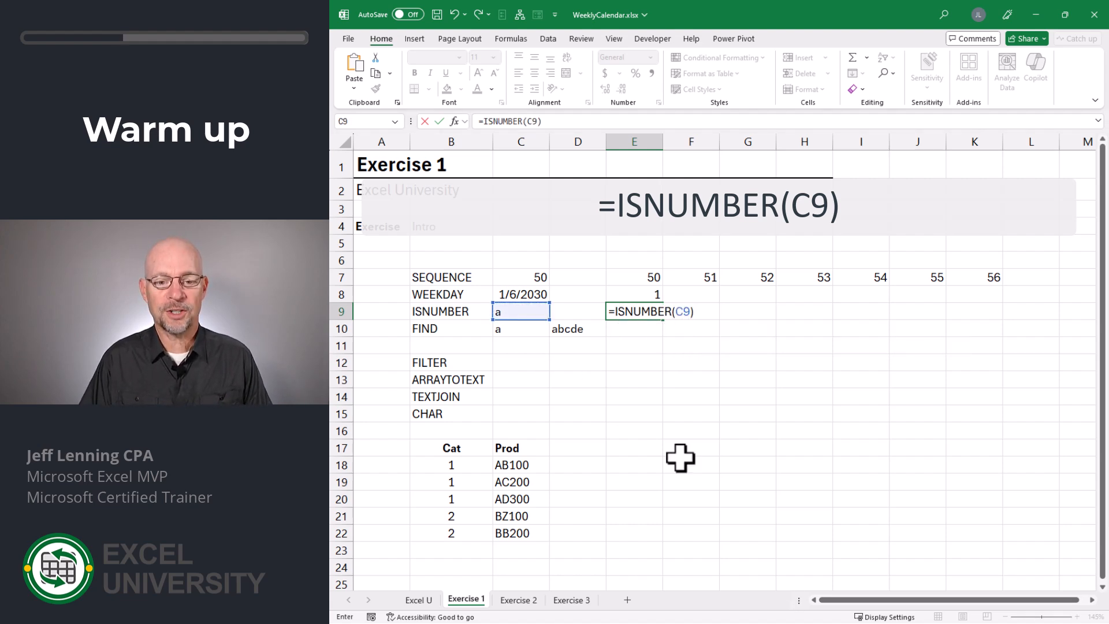
{"action": "key", "text": "Return"}
{"action": "key", "text": "Up"}
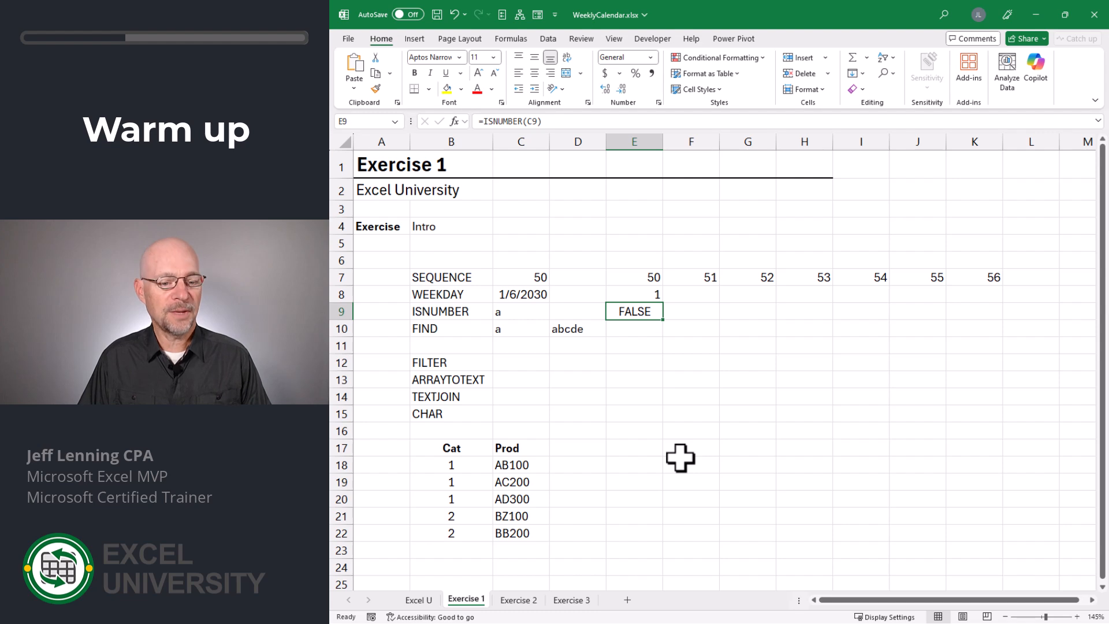
Step: Test the ISNUMBER formula with the numbers 1, 100 and 500 in C9
{"action": "key", "text": "Left"}
{"action": "key", "text": "Left"}
{"action": "type", "text": "1"}
{"action": "key", "text": "Return"}
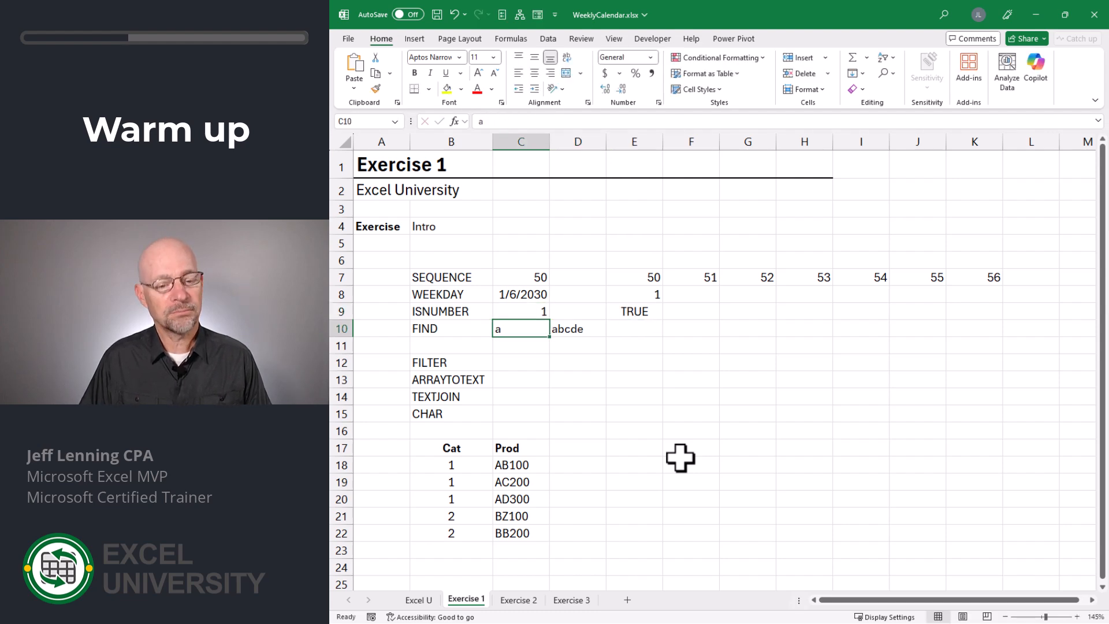
{"action": "key", "text": "Up"}
{"action": "type", "text": "100"}
{"action": "key", "text": "Return"}
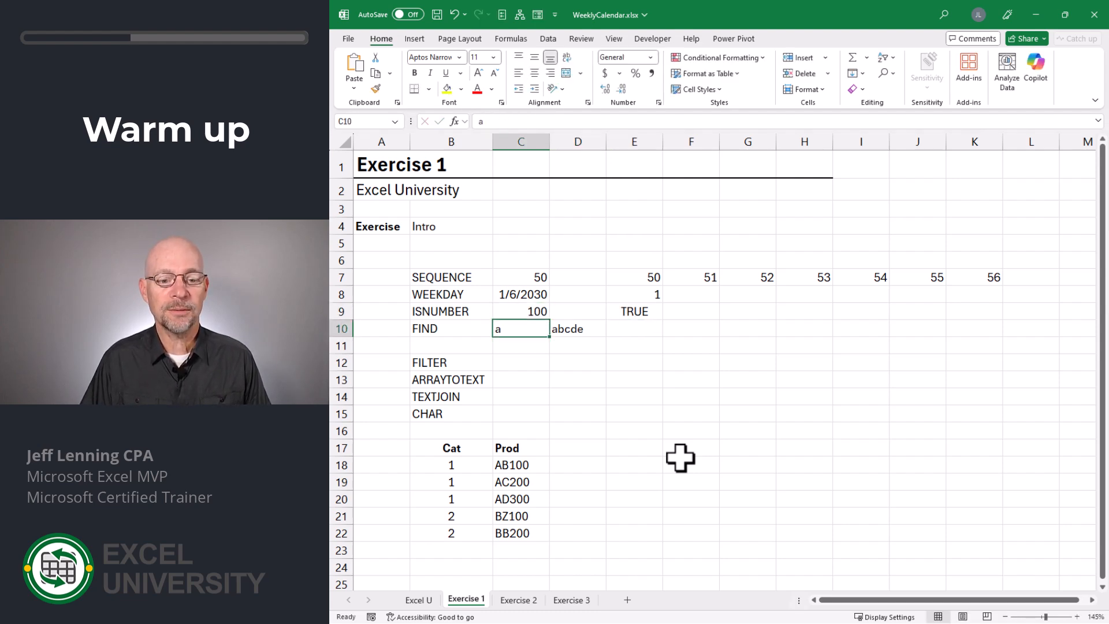
{"action": "key", "text": "Up"}
{"action": "type", "text": "500"}
{"action": "key", "text": "Return"}
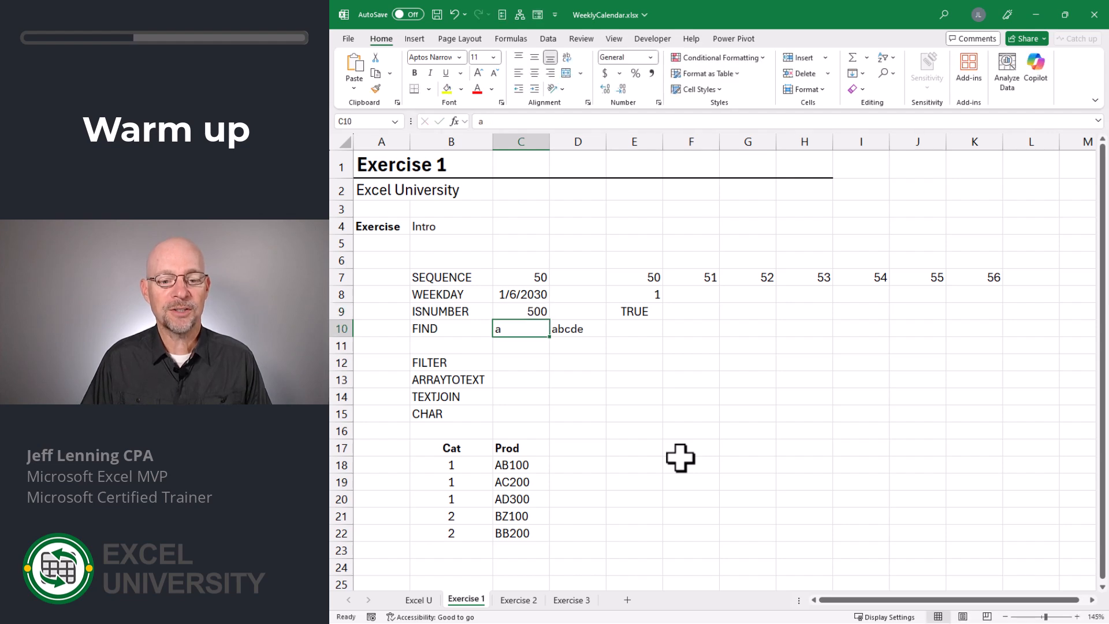
Step: Test the ISNUMBER formula with text by setting C9 to the letter b
{"action": "key", "text": "Up"}
{"action": "type", "text": "b"}
{"action": "key", "text": "Return"}
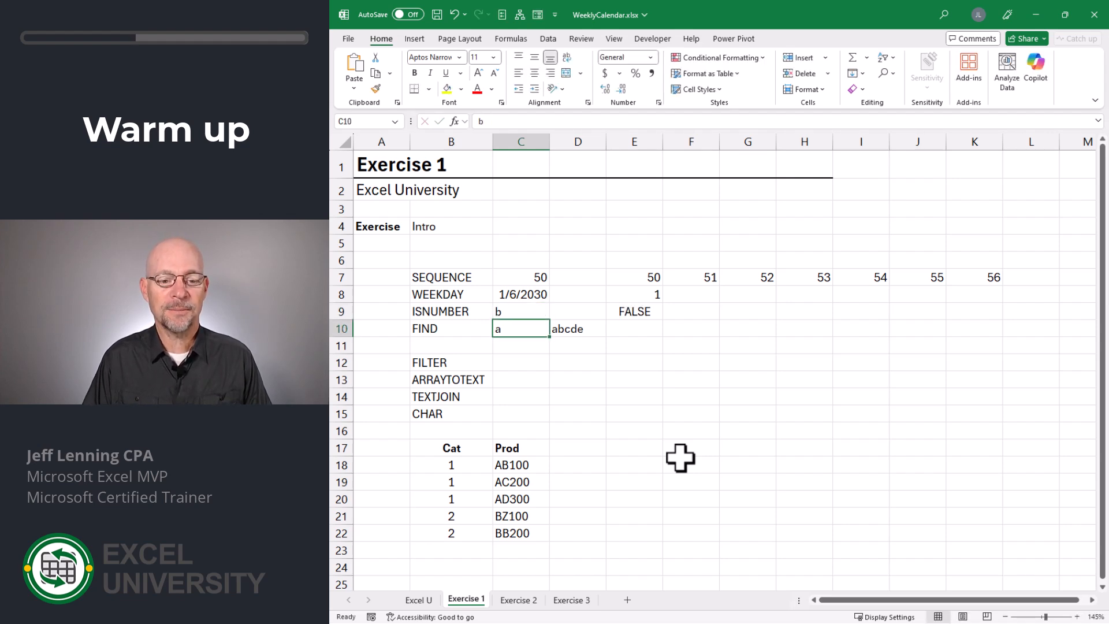
Step: Enter the formula =FIND(C10,D10) in E10 to locate the C10 letter within the D10 text
{"action": "key", "text": "Right"}
{"action": "key", "text": "Right"}
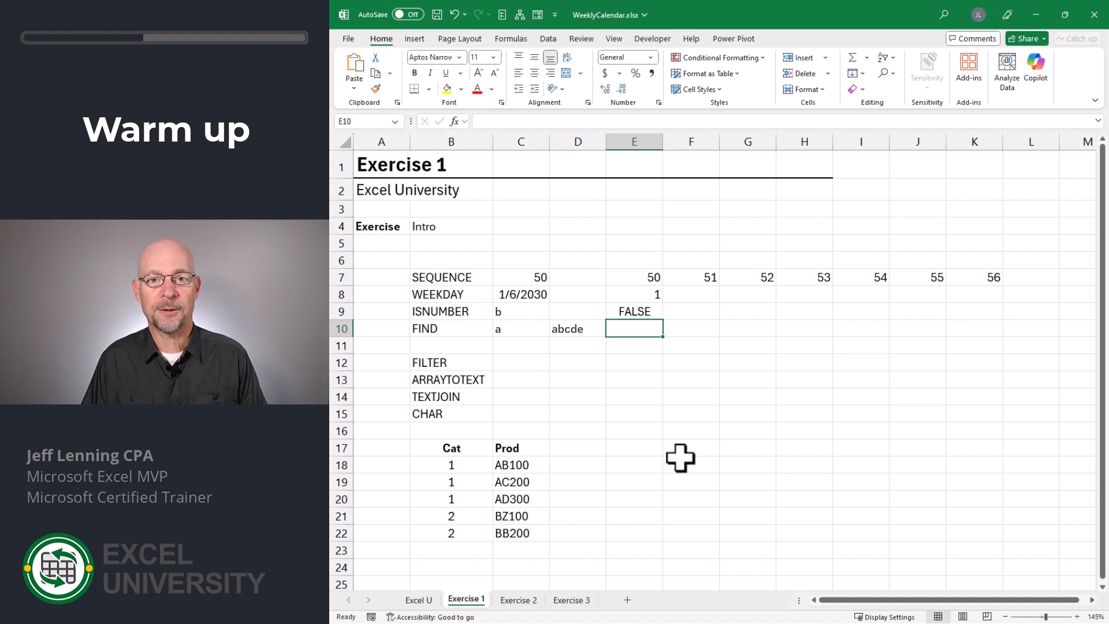
{"action": "type", "text": "=find"}
{"action": "key", "text": "Tab"}
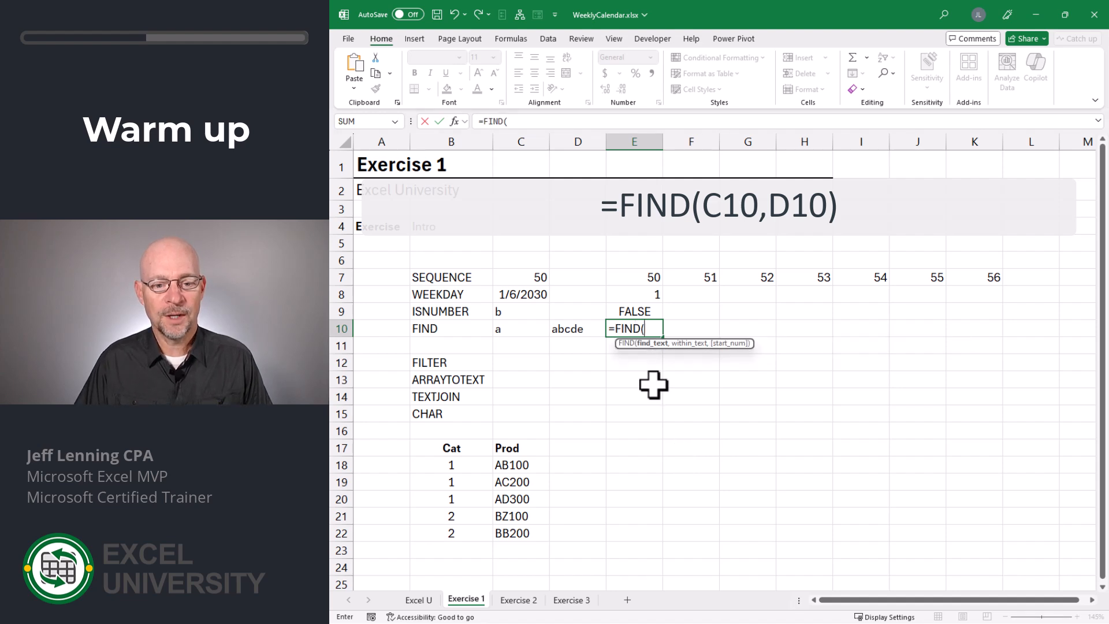
{"action": "left_click", "coordinate": [508, 329]}
{"action": "type", "text": ","}
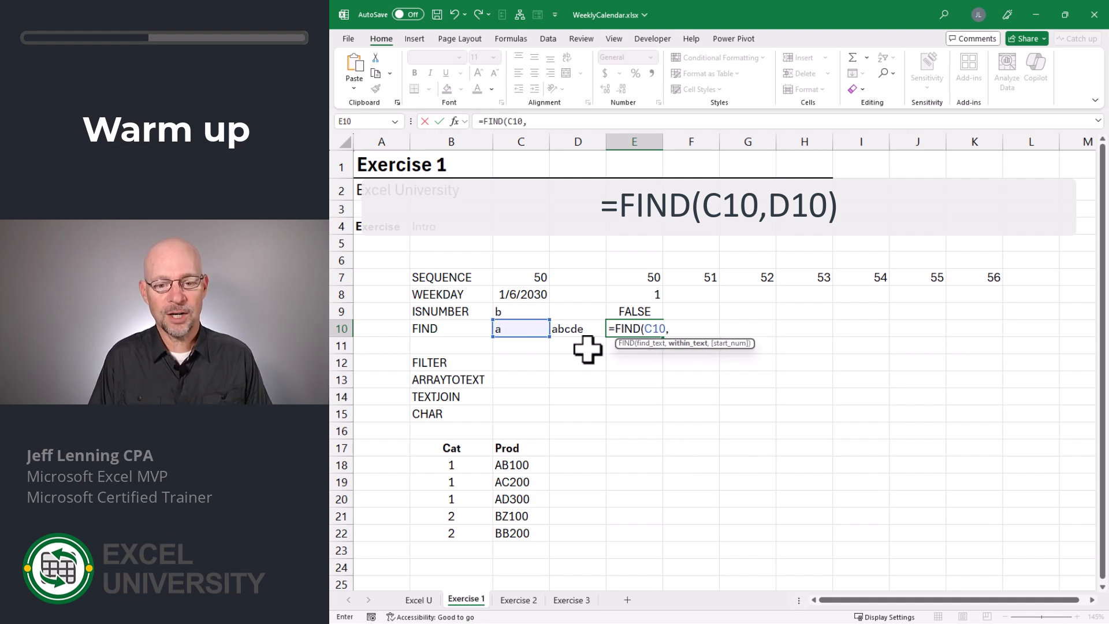
{"action": "left_click", "coordinate": [580, 328]}
{"action": "type", "text": ")"}
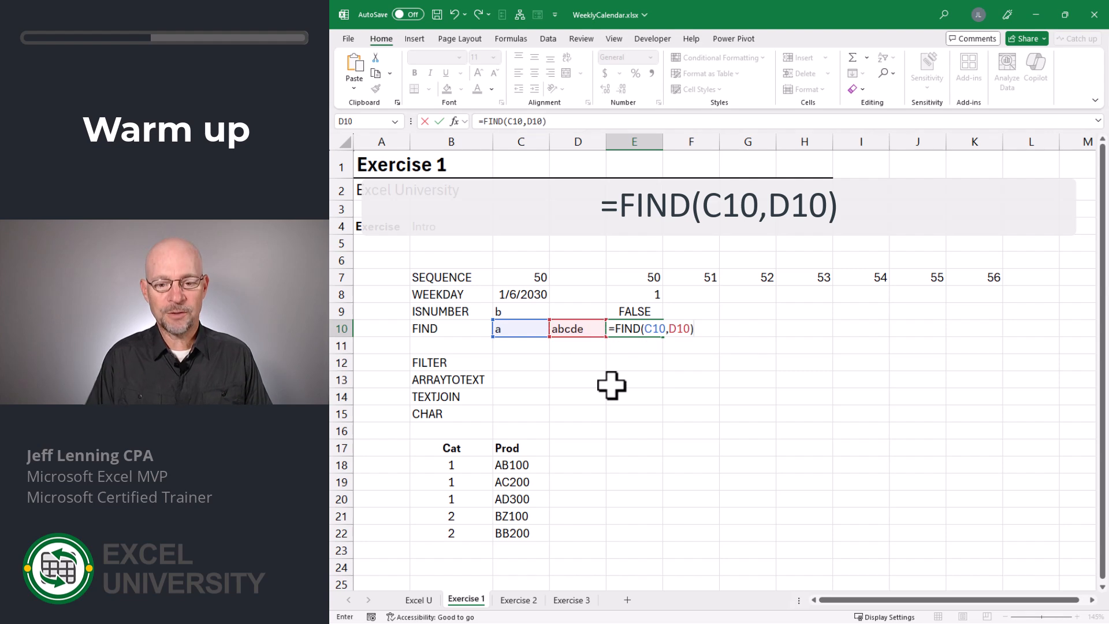
{"action": "key", "text": "ctrl+Return"}
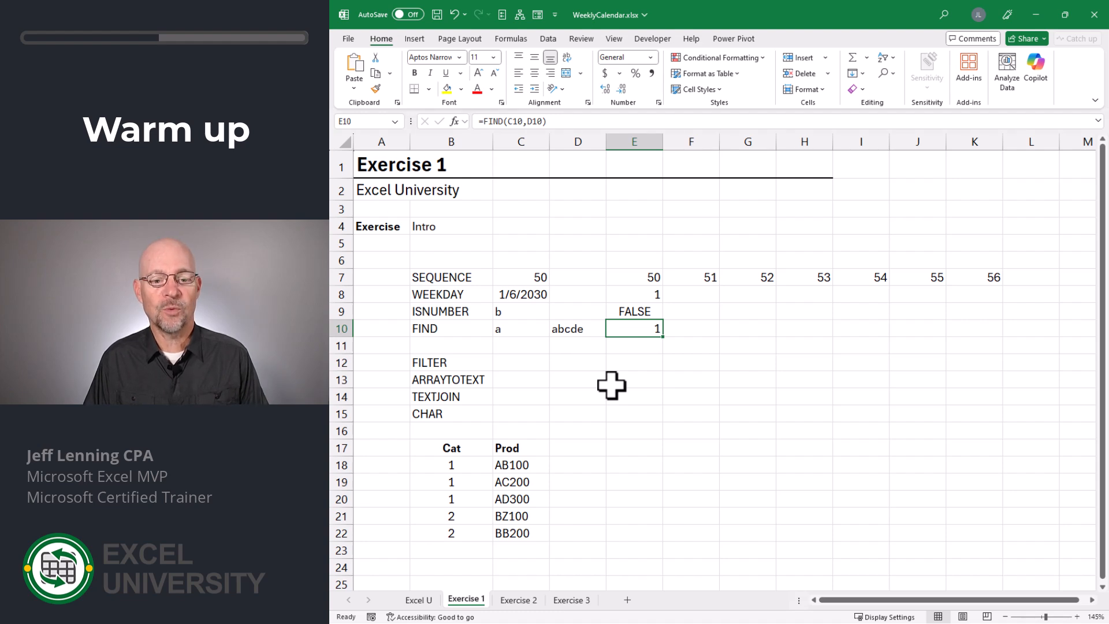
Step: Test the FIND formula by changing the search letter in C10 to b and finally to c
{"action": "key", "text": "Left"}
{"action": "key", "text": "Left"}
{"action": "type", "text": "b"}
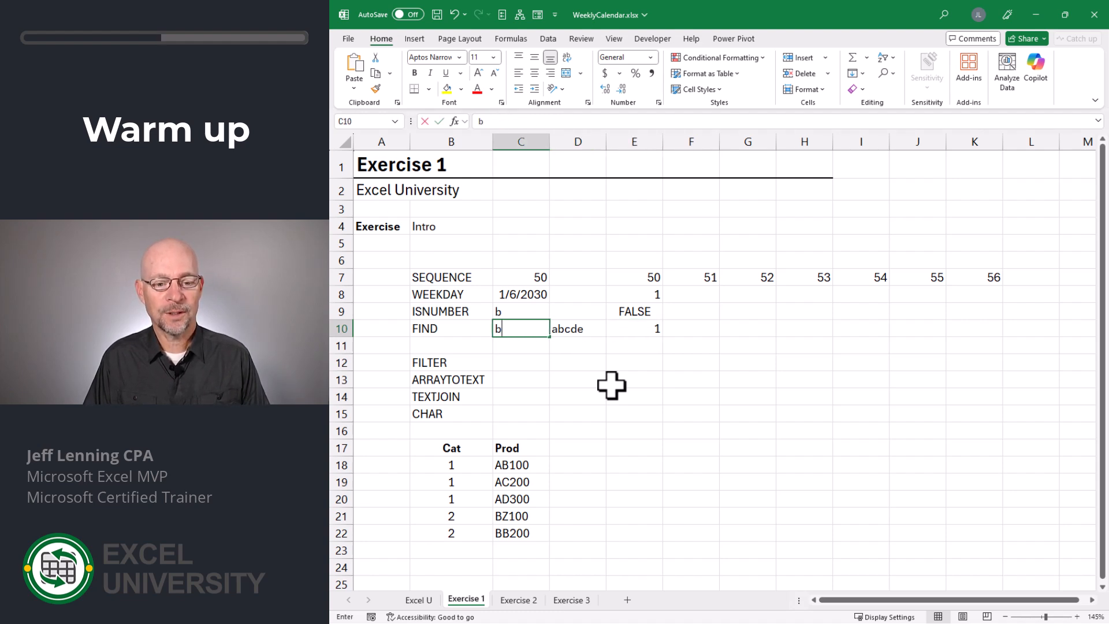
{"action": "key", "text": "Return"}
{"action": "key", "text": "Up"}
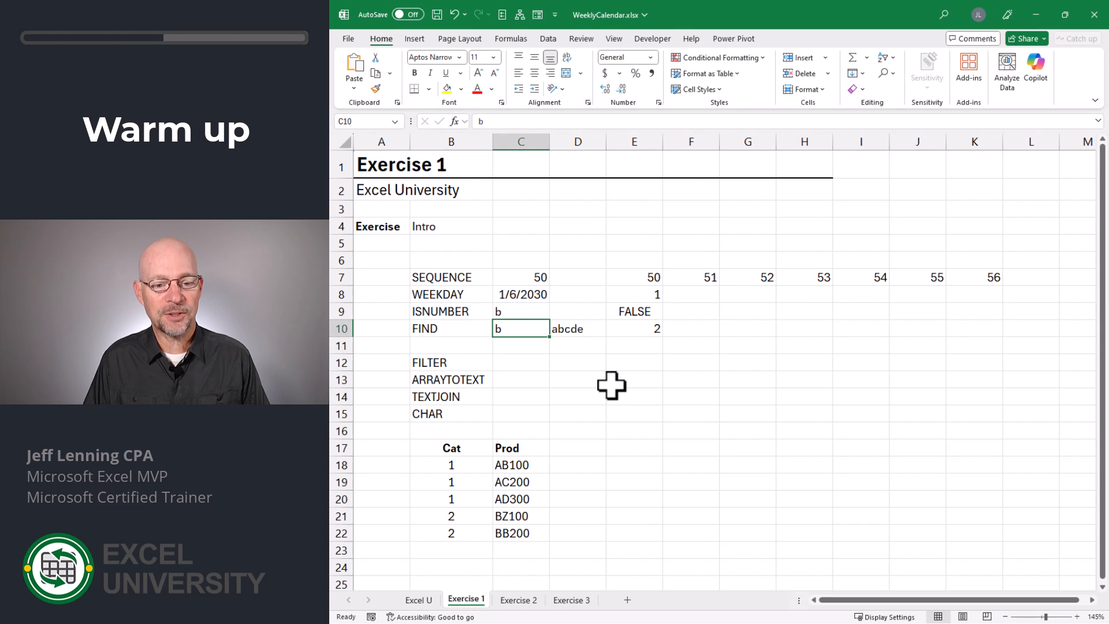
{"action": "type", "text": "c"}
{"action": "key", "text": "Return"}
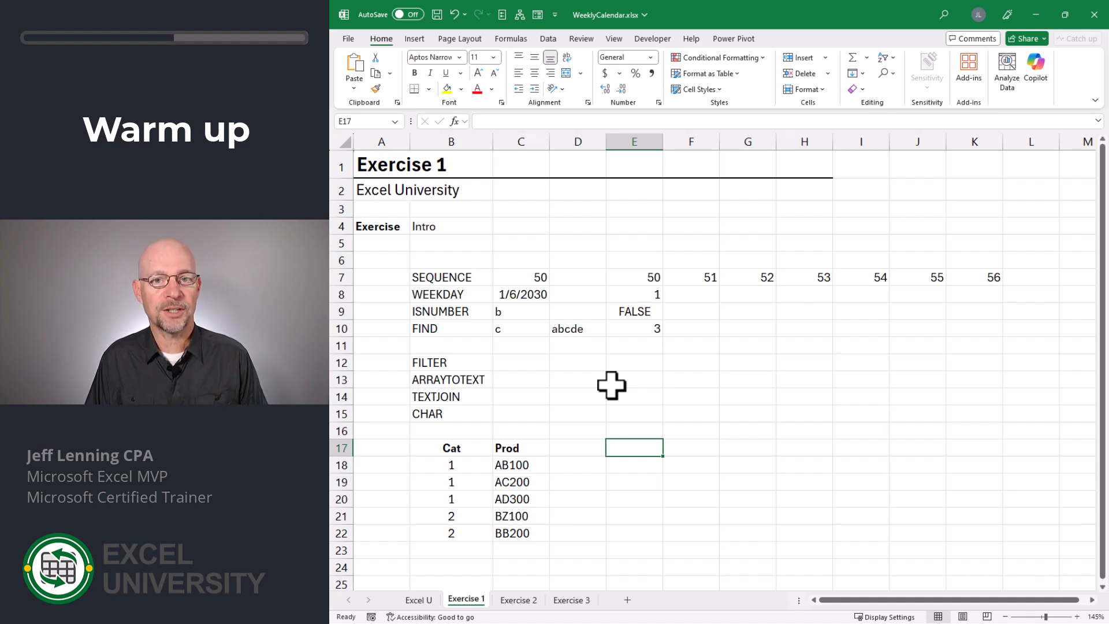
Step: Enter the formula =FILTER(C18:C22,B18:B22=1) in E17 to list the category 1 products
{"action": "type", "text": "=FILTER("}
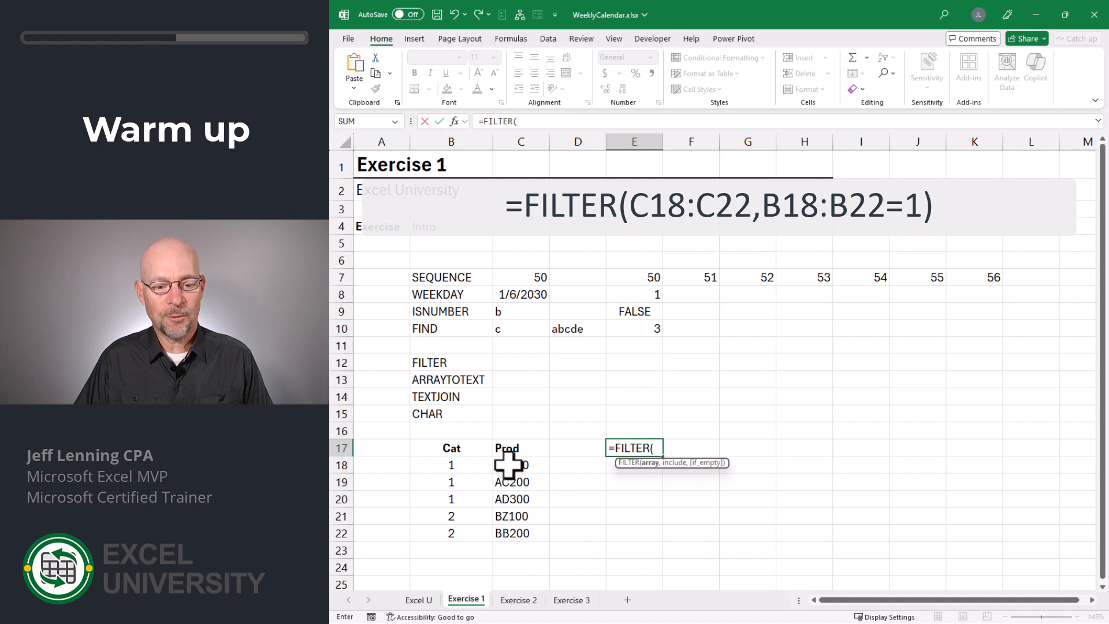
{"action": "left_click_drag", "start_coordinate": [507, 465], "coordinate": [520, 532]}
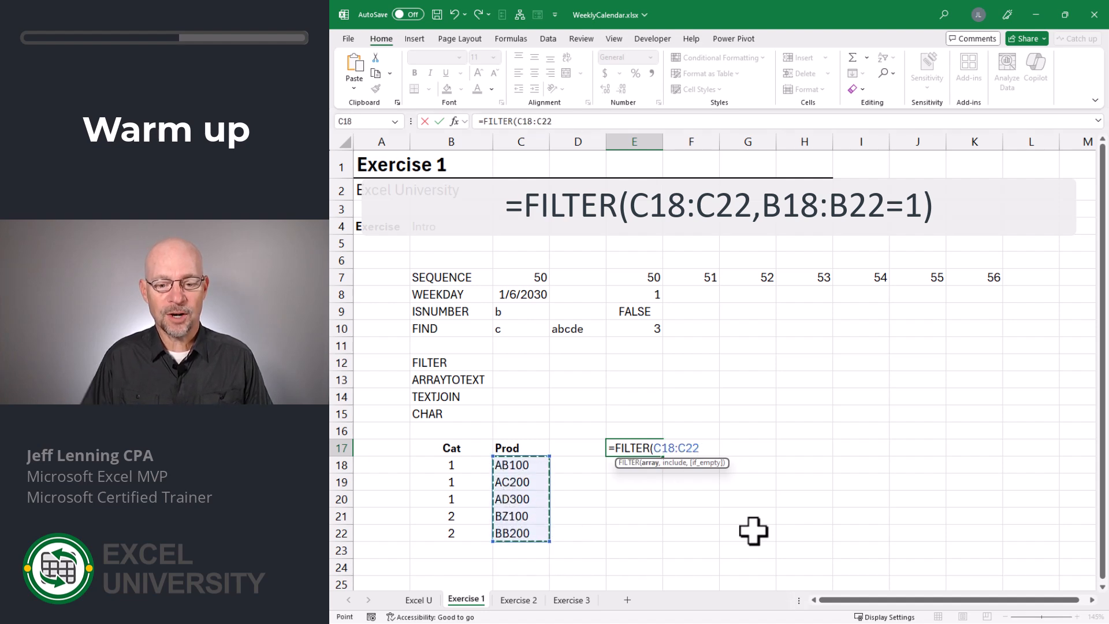
{"action": "type", "text": ","}
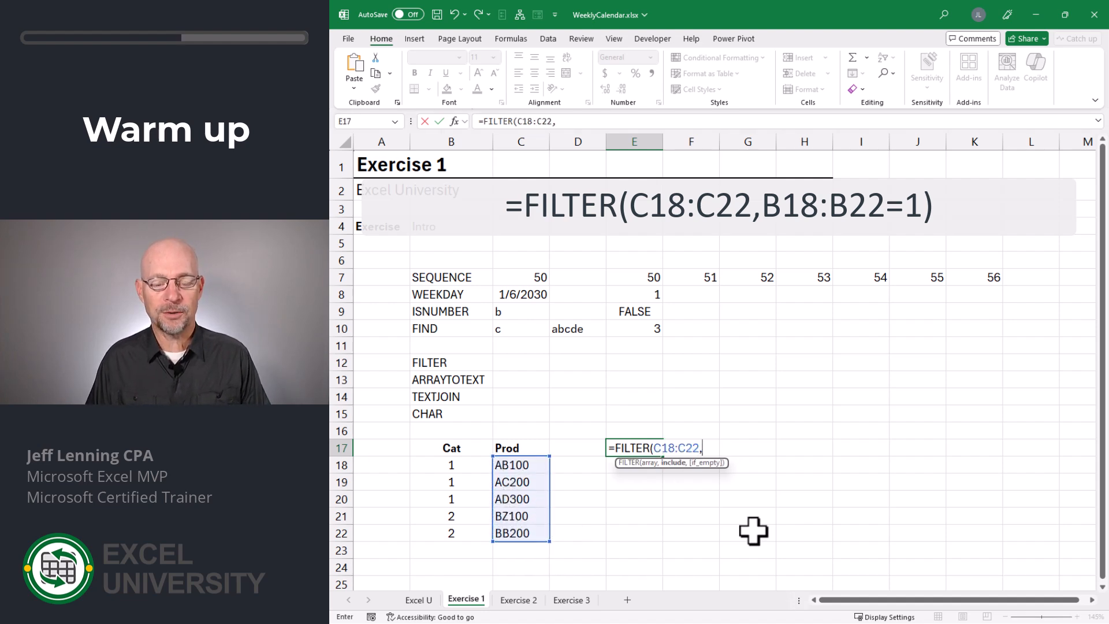
{"action": "left_click", "coordinate": [467, 472]}
{"action": "left_click_drag", "start_coordinate": [466, 473], "coordinate": [469, 534]}
{"action": "type", "text": "=1"}
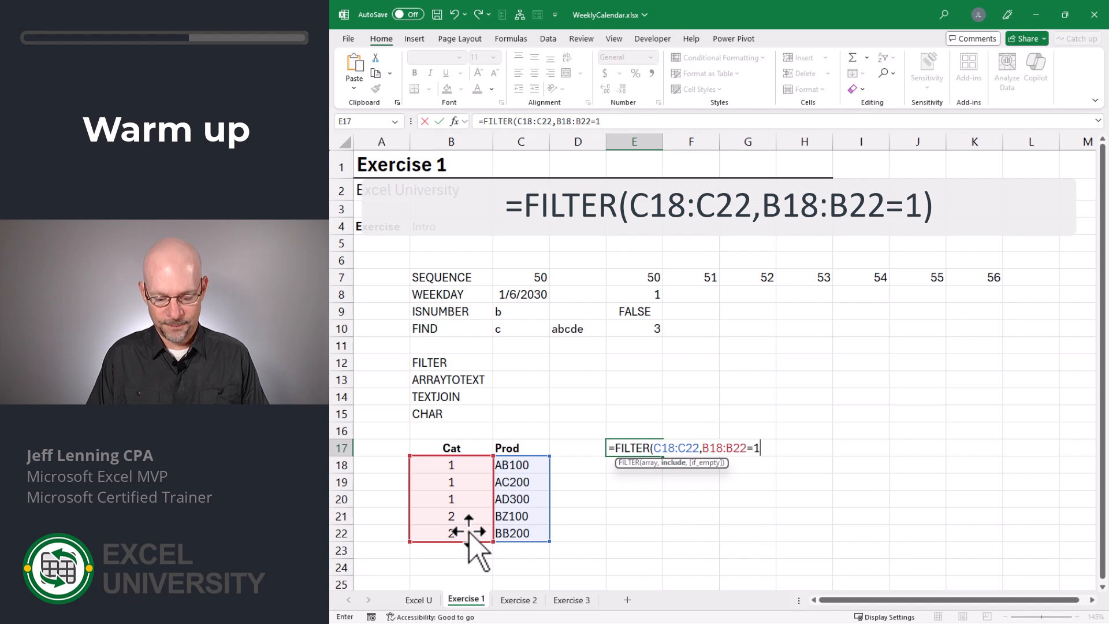
{"action": "type", "text": ")"}
{"action": "key", "text": "Return"}
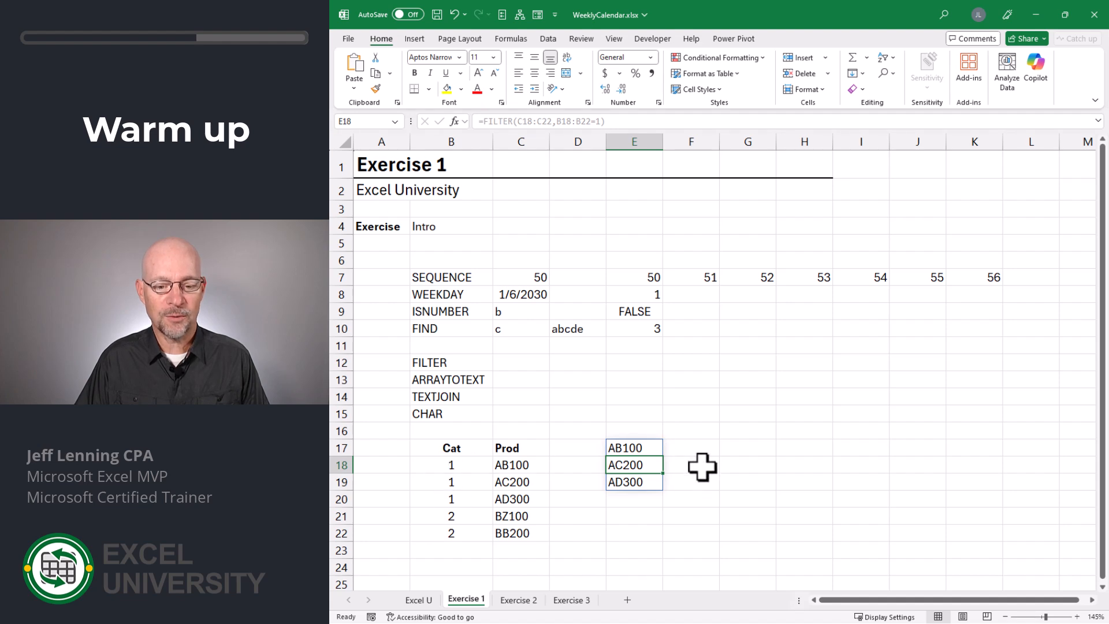
Step: Try wrapping the E17 formula as =ARRAYTOTEXT(FILTER(C18:C22,B18:B22=1)), and undo that change
{"action": "key", "text": "Up"}
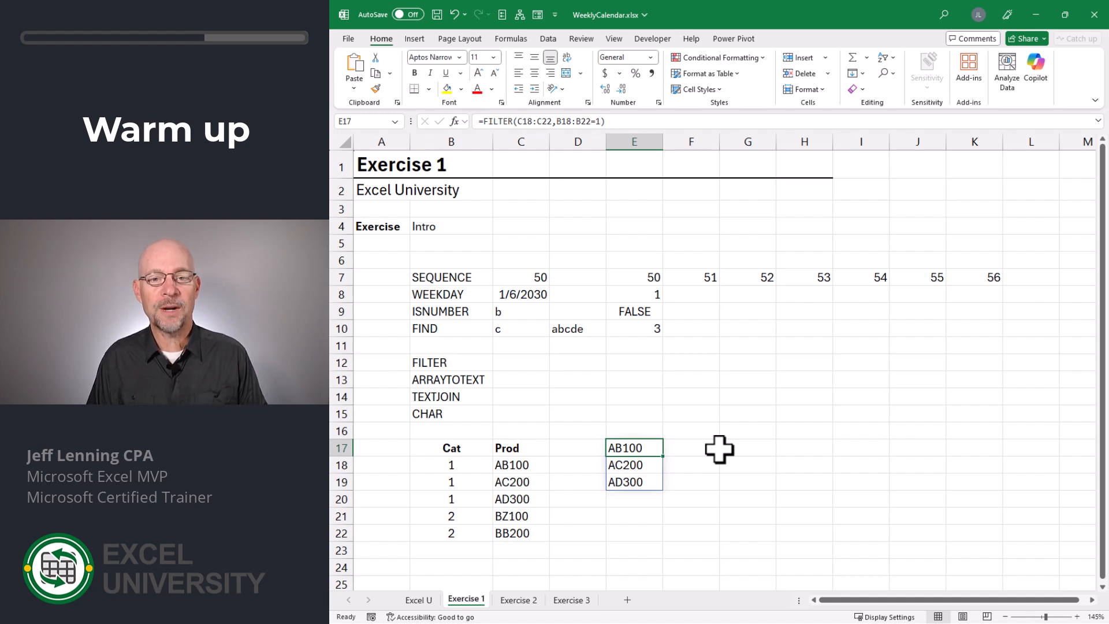
{"action": "key", "text": "F2"}
{"action": "key", "text": "Home"}
{"action": "key", "text": "Right"}
{"action": "type", "text": "arr"}
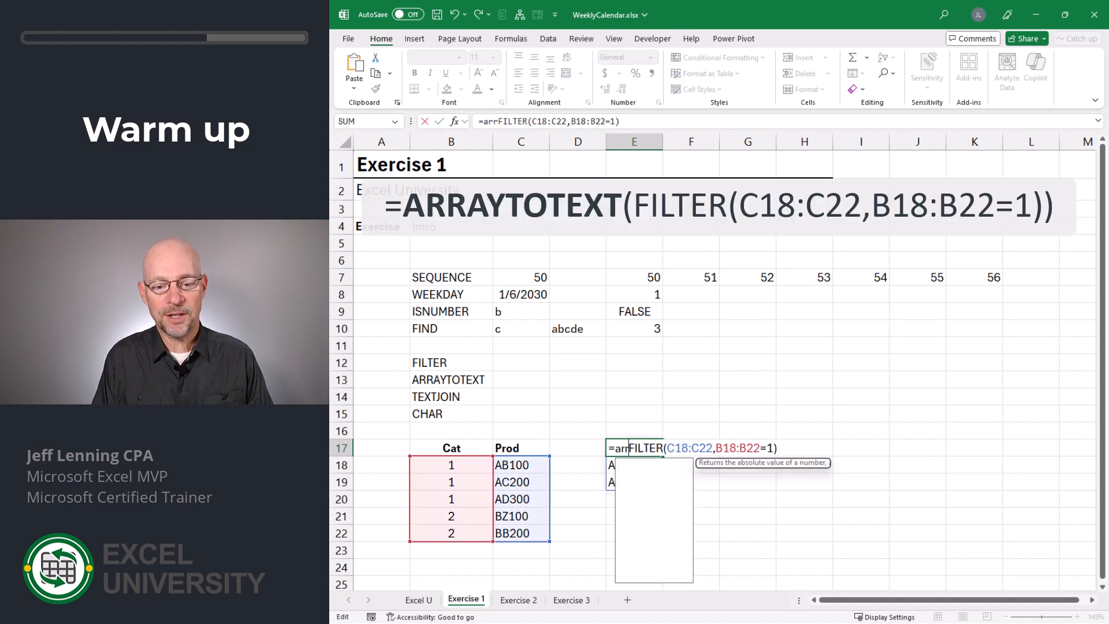
{"action": "key", "text": "Tab"}
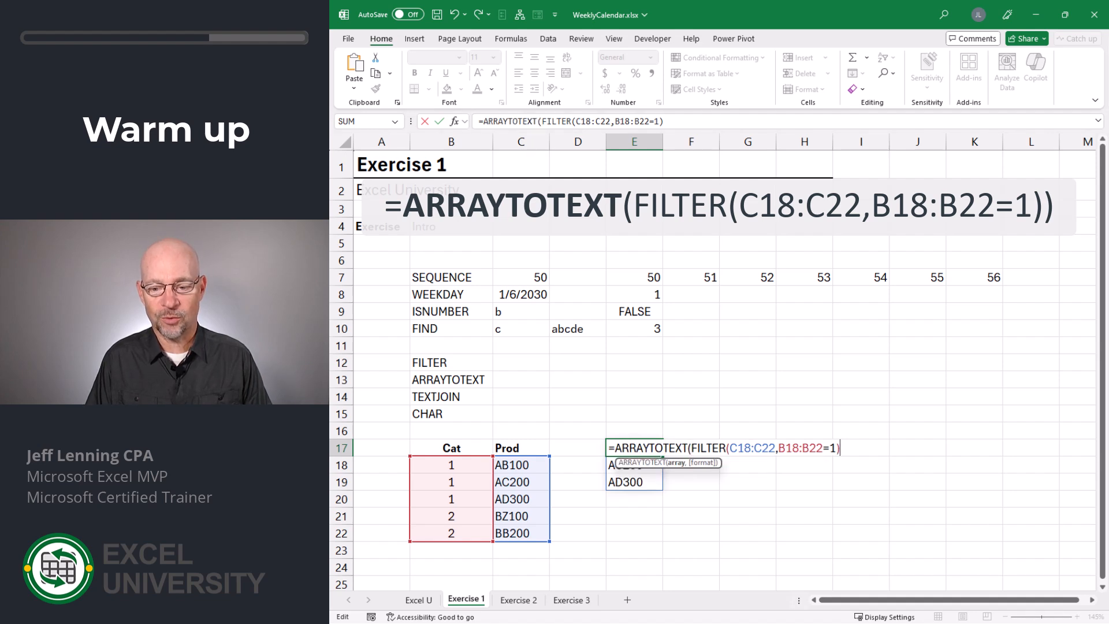
{"action": "type", "text": ")"}
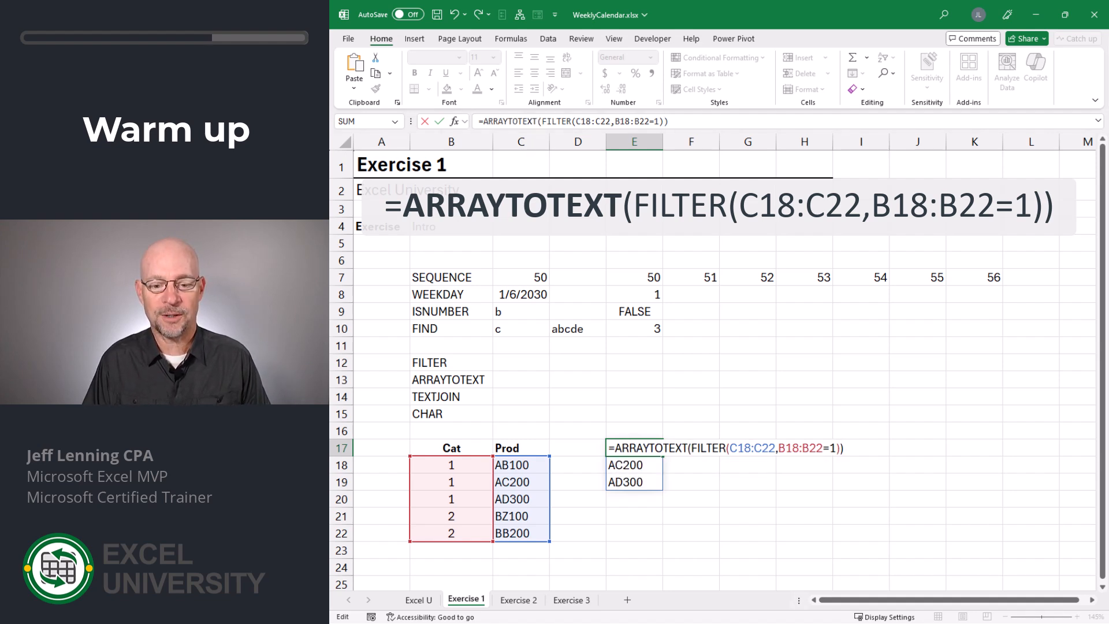
{"action": "key", "text": "Return"}
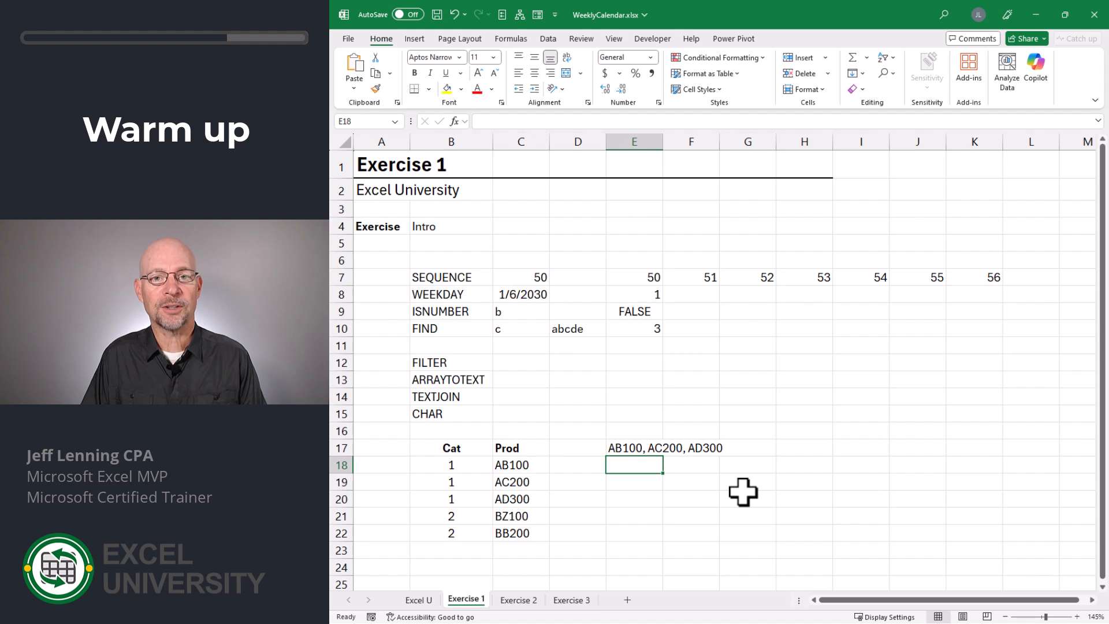
{"action": "key", "text": "Up"}
{"action": "key", "text": "ctrl+z"}
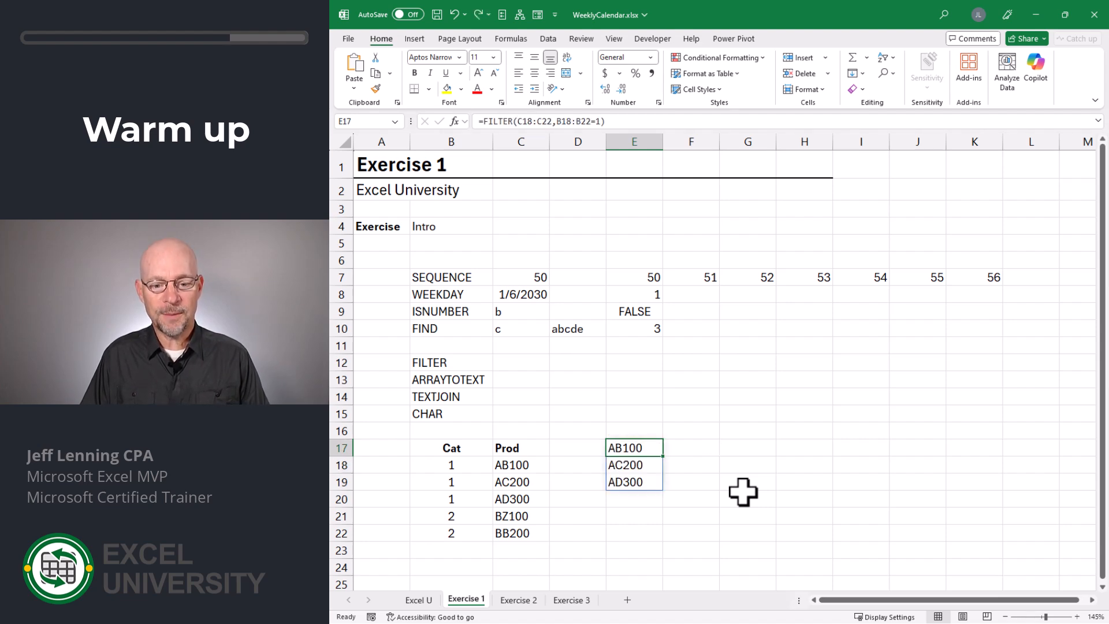
Step: Wrap the FILTER formula in E17 in TEXTJOIN to get =TEXTJOIN(":",TRUE,FILTER(C18:C22,B18:B22=1))
{"action": "key", "text": "F2"}
{"action": "key", "text": "Home"}
{"action": "key", "text": "Right"}
{"action": "type", "text": "text"}
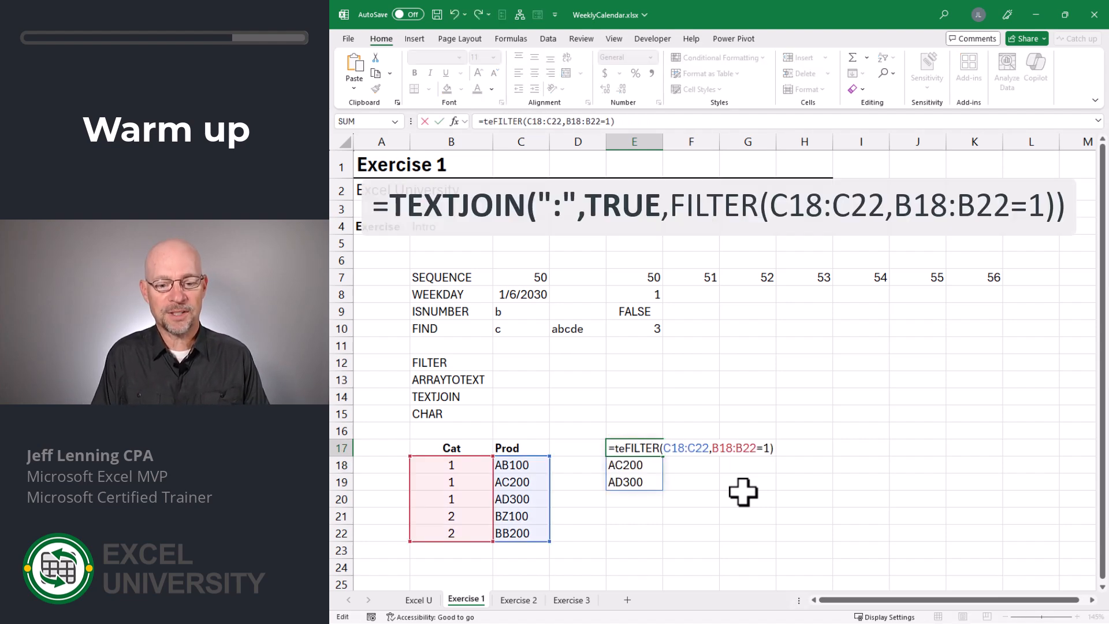
{"action": "type", "text": "join"}
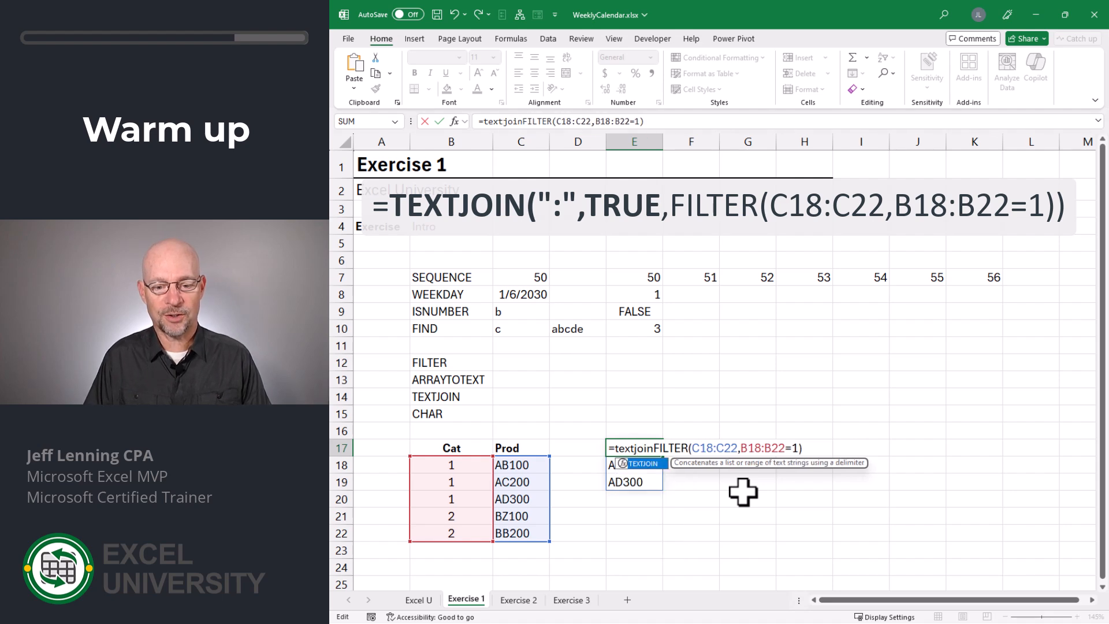
{"action": "key", "text": "Tab"}
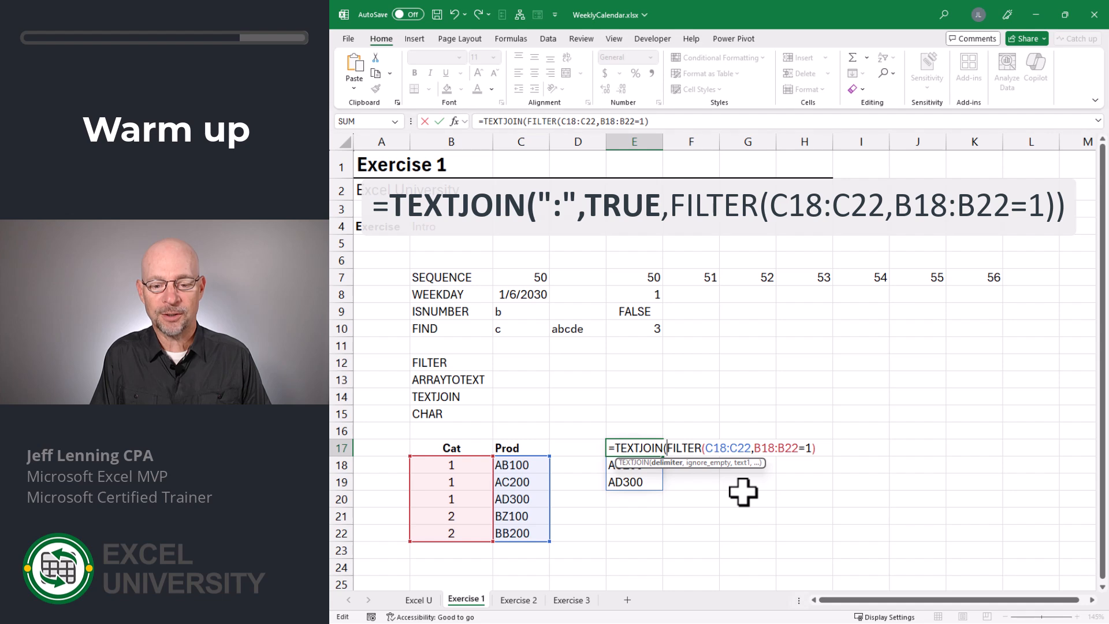
{"action": "type", "text": "\""}
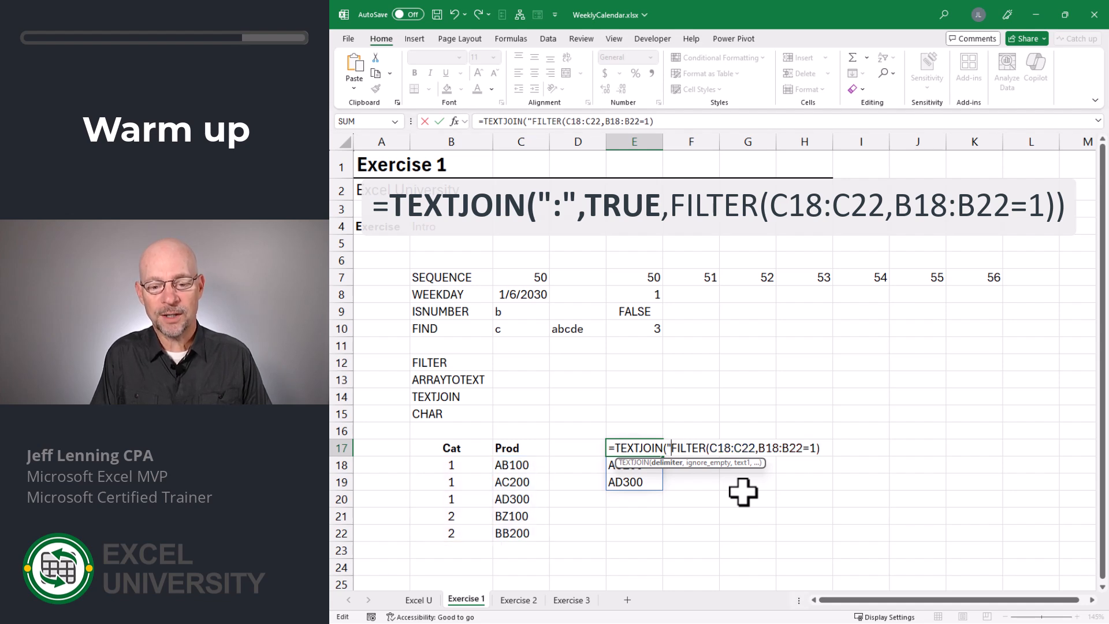
{"action": "type", "text": ":\","}
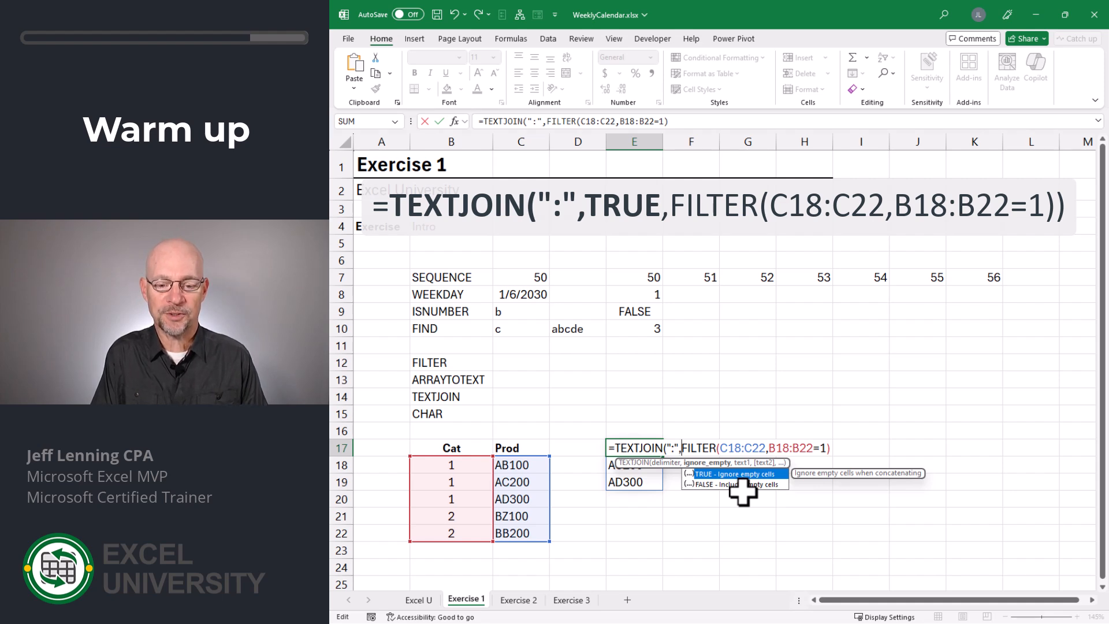
{"action": "type", "text": "true,"}
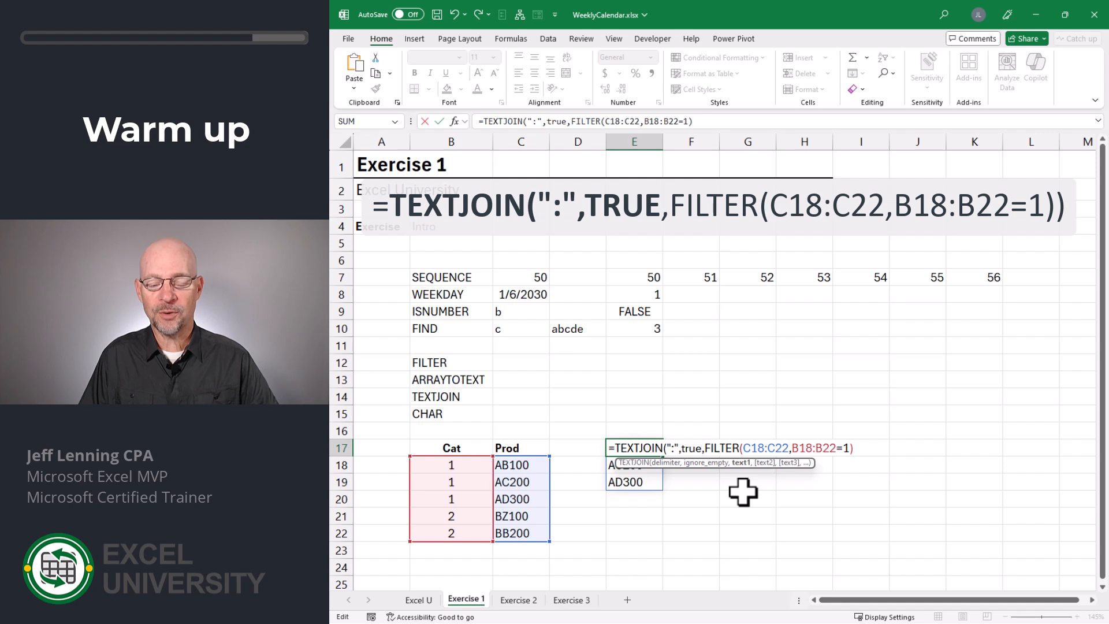
{"action": "type", "text": ")"}
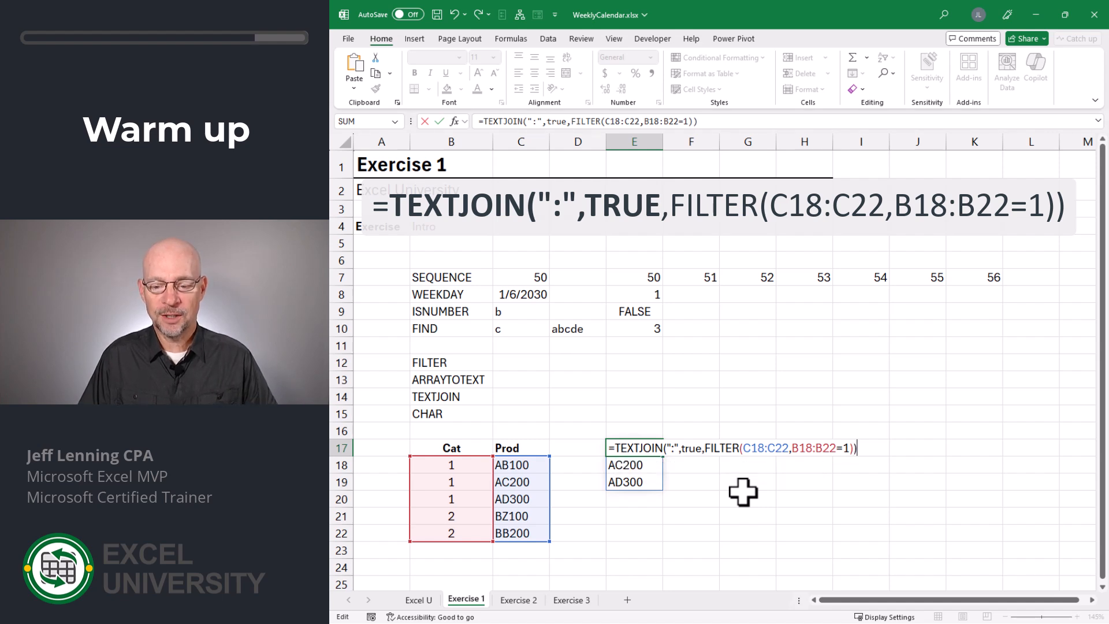
{"action": "key", "text": "Return"}
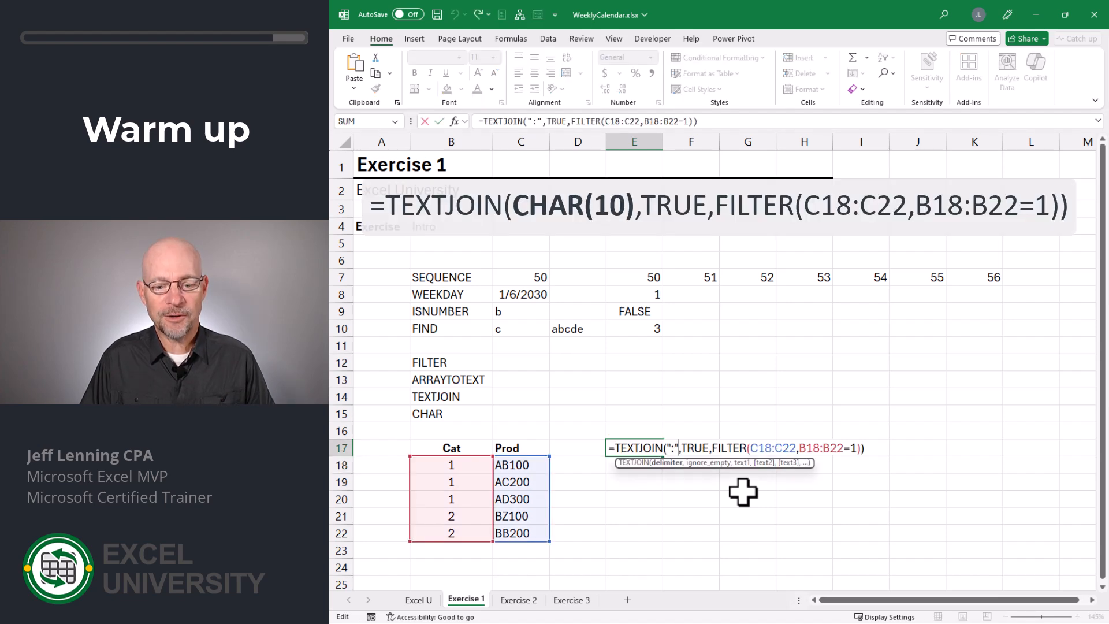
Step: Replace the colon delimiter in the E17 TEXTJOIN formula with CHAR(10)
{"action": "key", "text": "shift+Left"}
{"action": "key", "text": "shift+Left"}
{"action": "key", "text": "shift+Left"}
{"action": "type", "text": "char"}
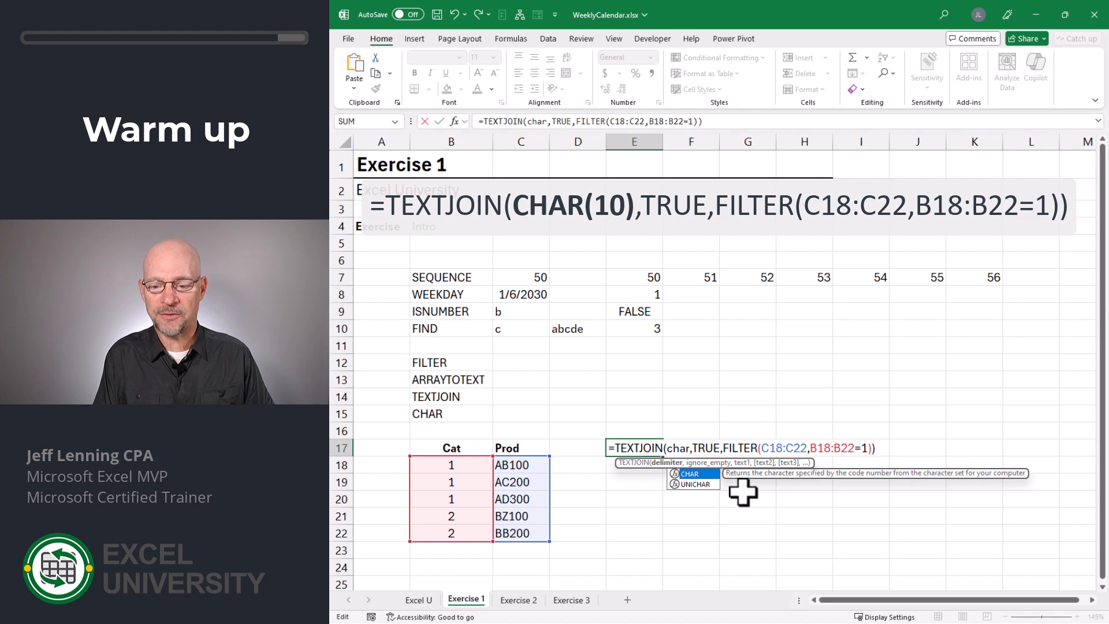
{"action": "type", "text": "("}
{"action": "type", "text": "10"}
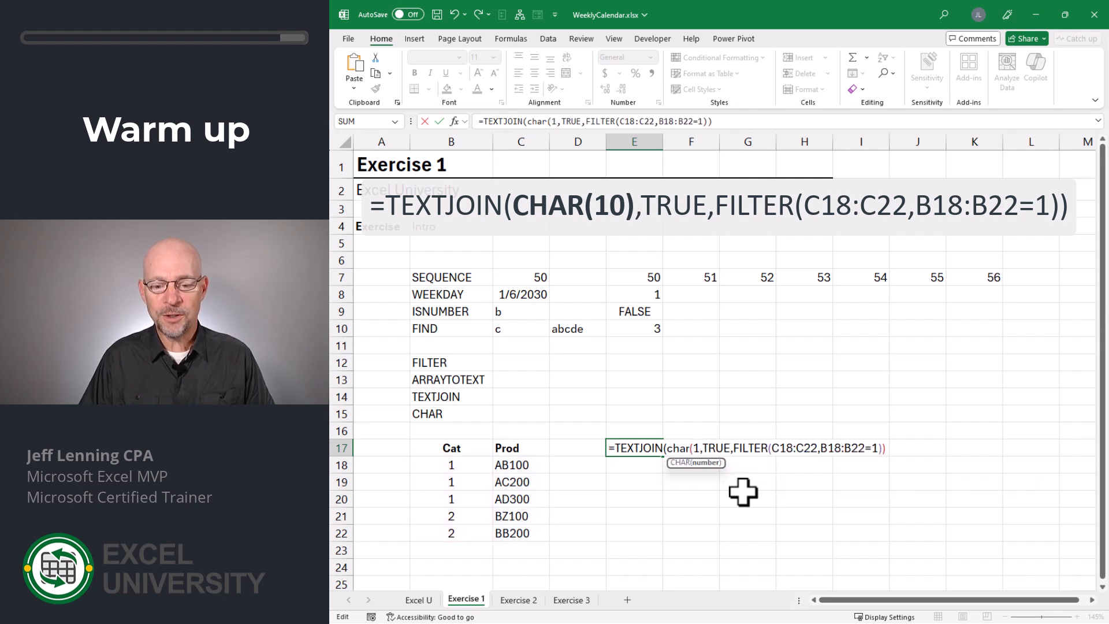
{"action": "type", "text": ")"}
{"action": "key", "text": "Return"}
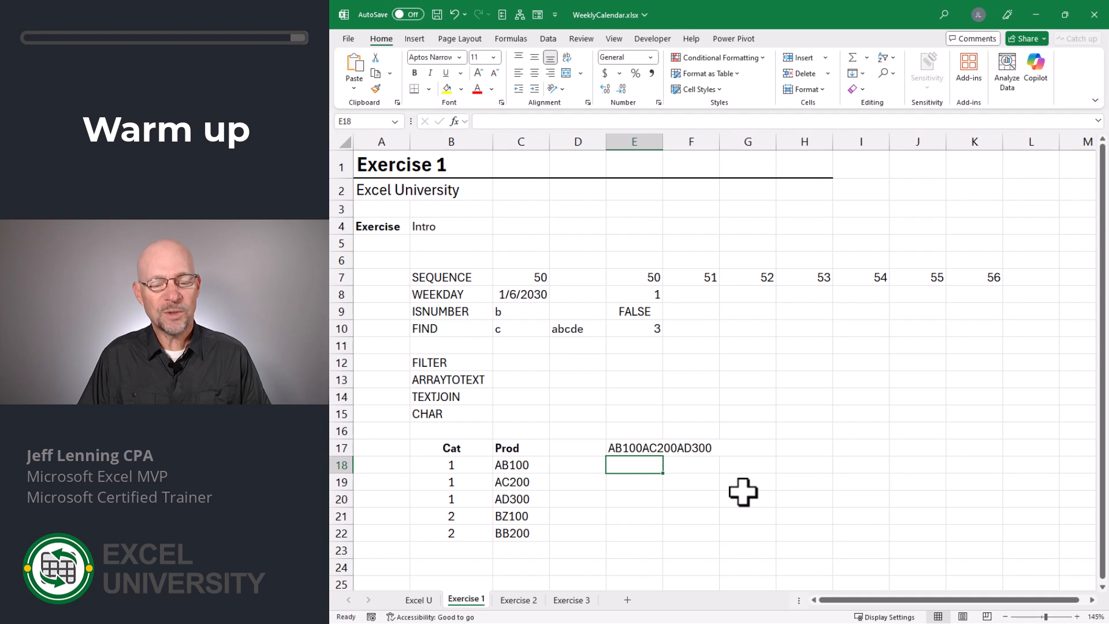
Step: Turn on text wrapping for E17 in the cell's alignment format
{"action": "key", "text": "Up"}
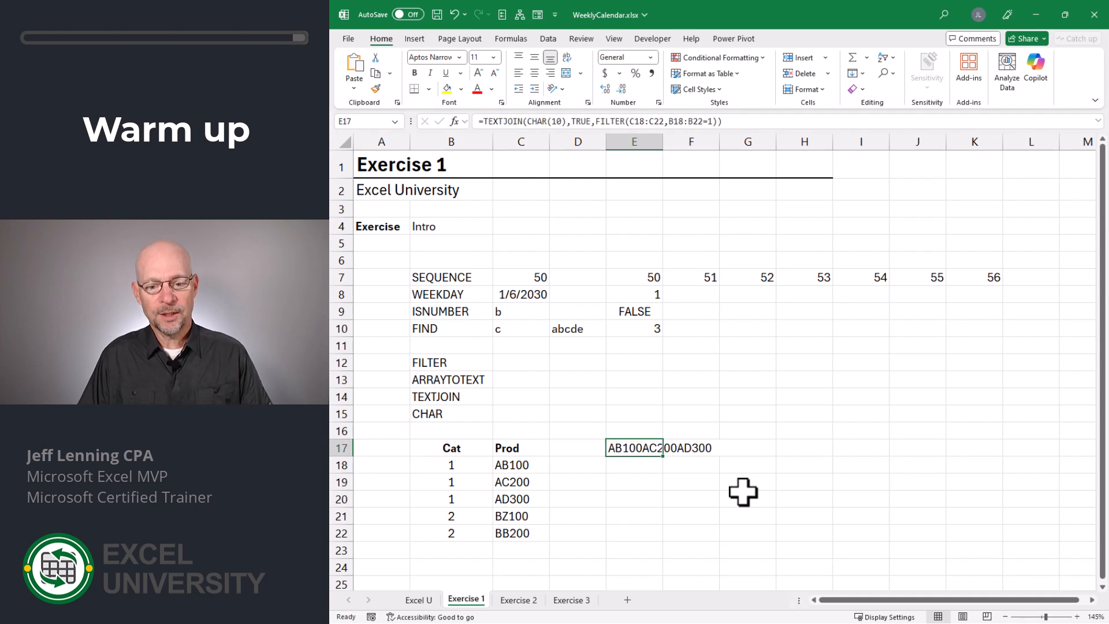
{"action": "key", "text": "ctrl+1"}
{"action": "left_click", "coordinate": [666, 177]}
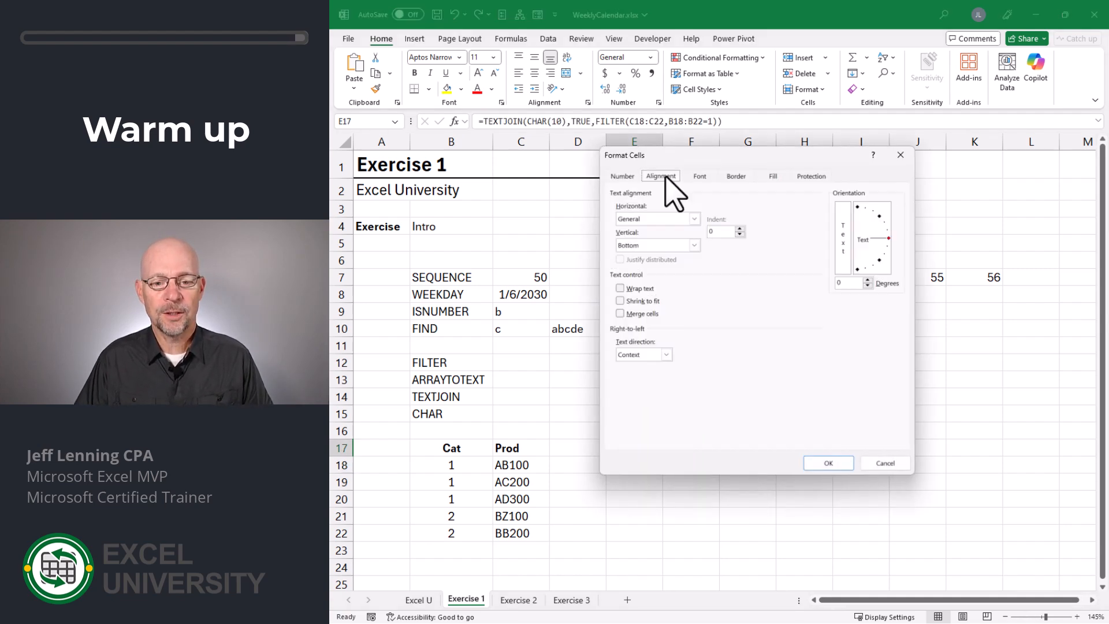
{"action": "left_click", "coordinate": [629, 288]}
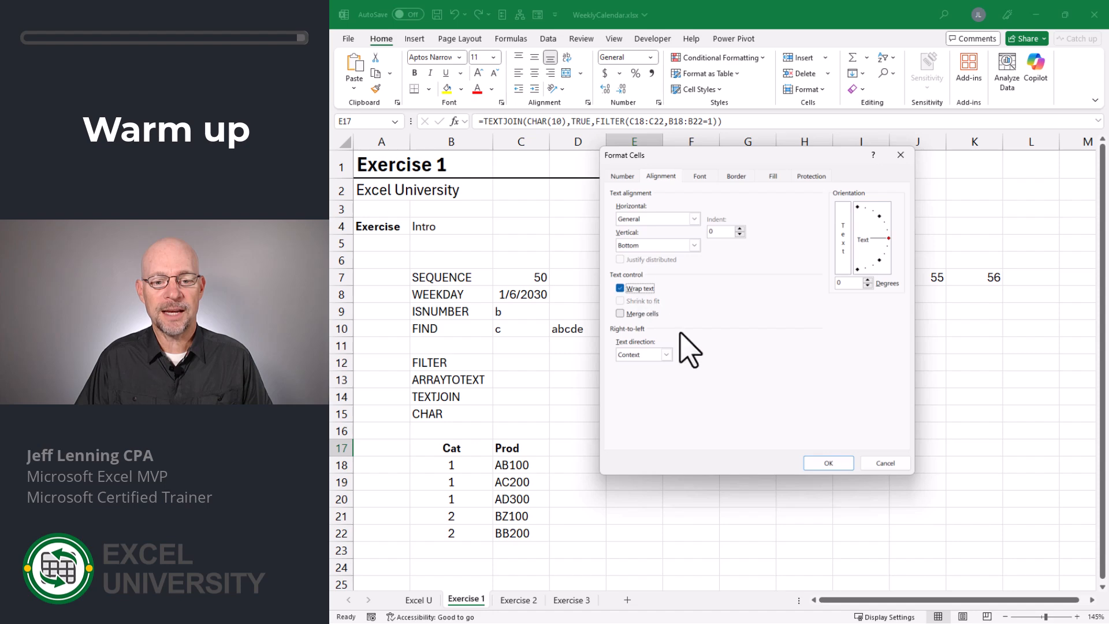
{"action": "left_click", "coordinate": [825, 465]}
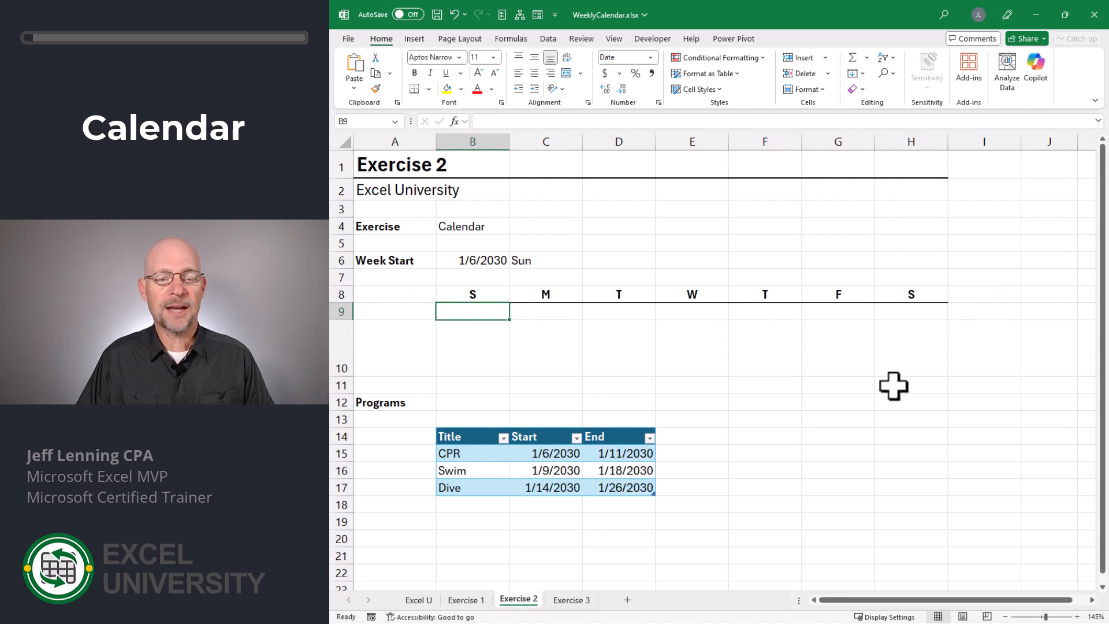
Step: Enter the formula =SEQUENCE(1,7,B6) in B9 of the Exercise 2 sheet to fill the week's dates
{"action": "type", "text": "=seq"}
{"action": "key", "text": "Tab"}
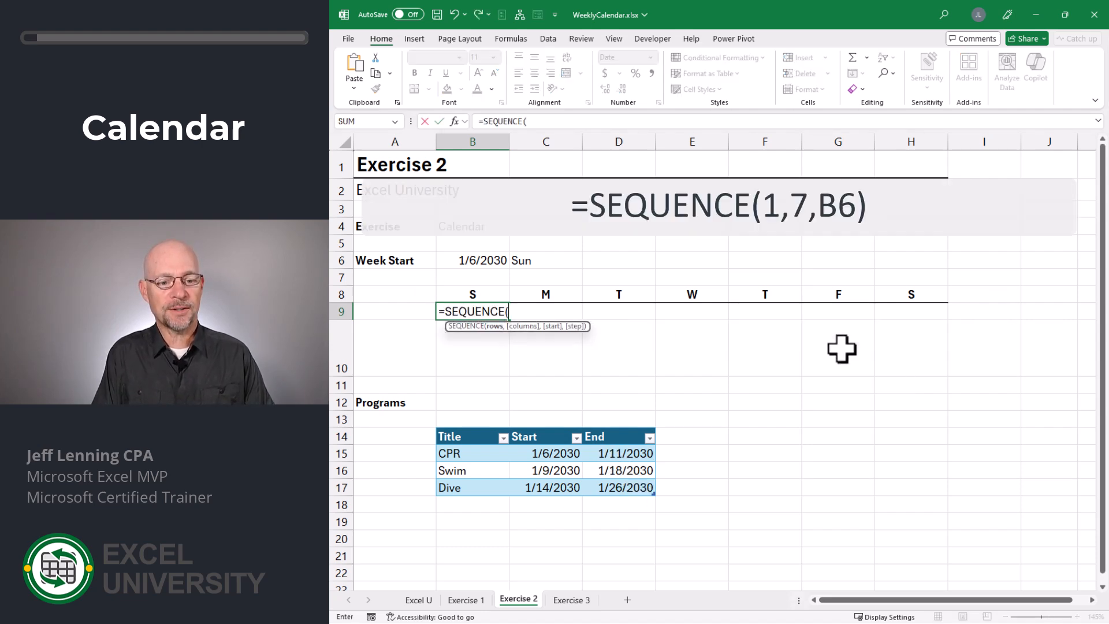
{"action": "type", "text": "1,7"}
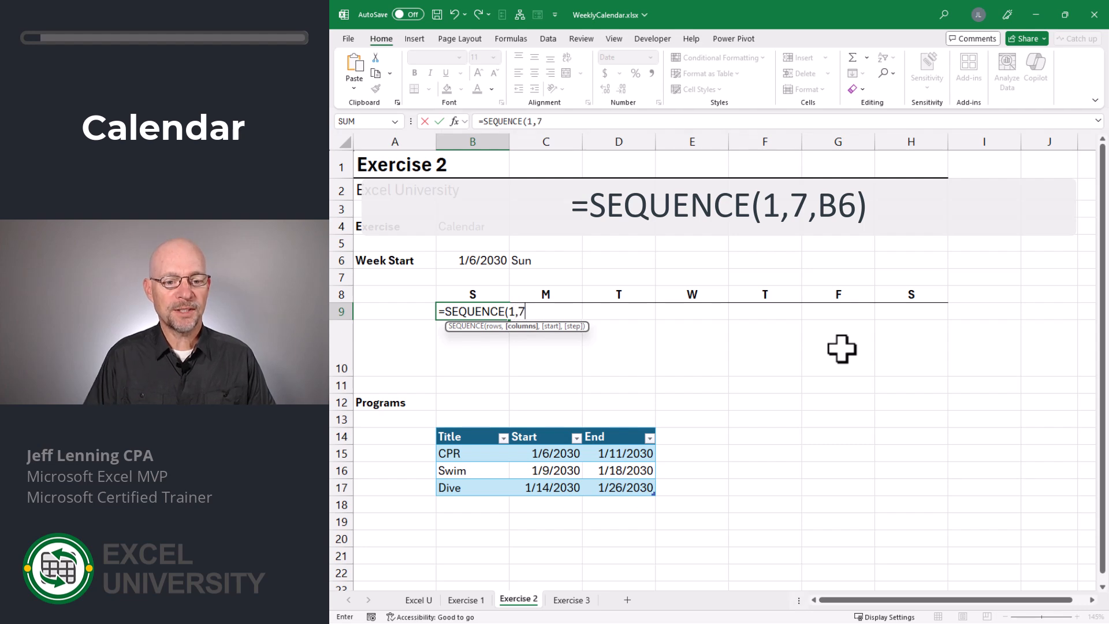
{"action": "type", "text": ","}
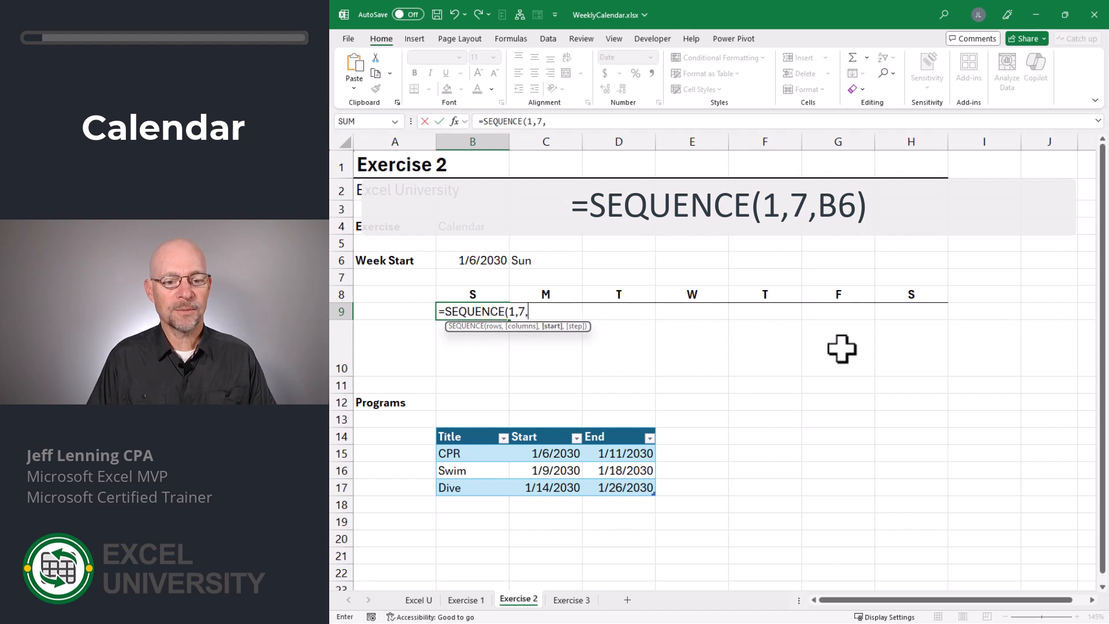
{"action": "left_click", "coordinate": [484, 260]}
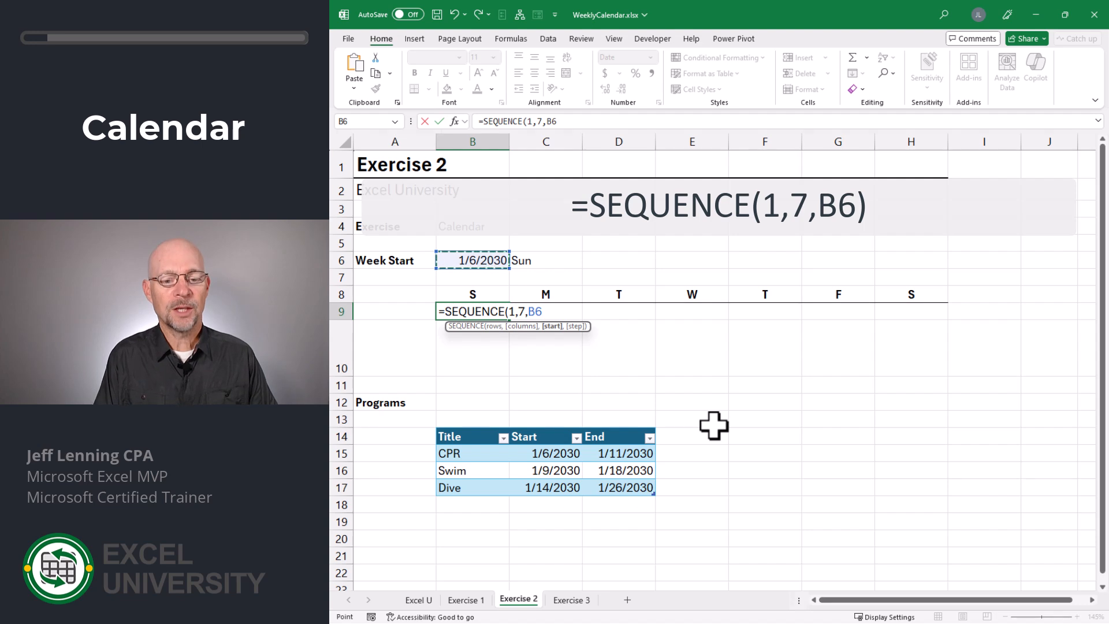
{"action": "type", "text": ")"}
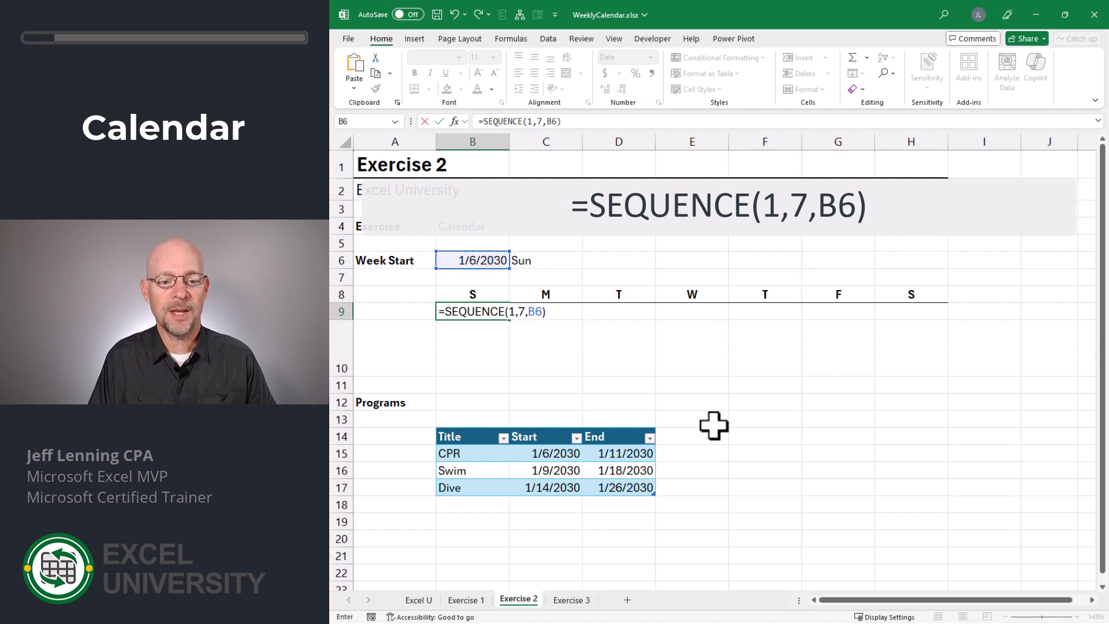
{"action": "key", "text": "Return"}
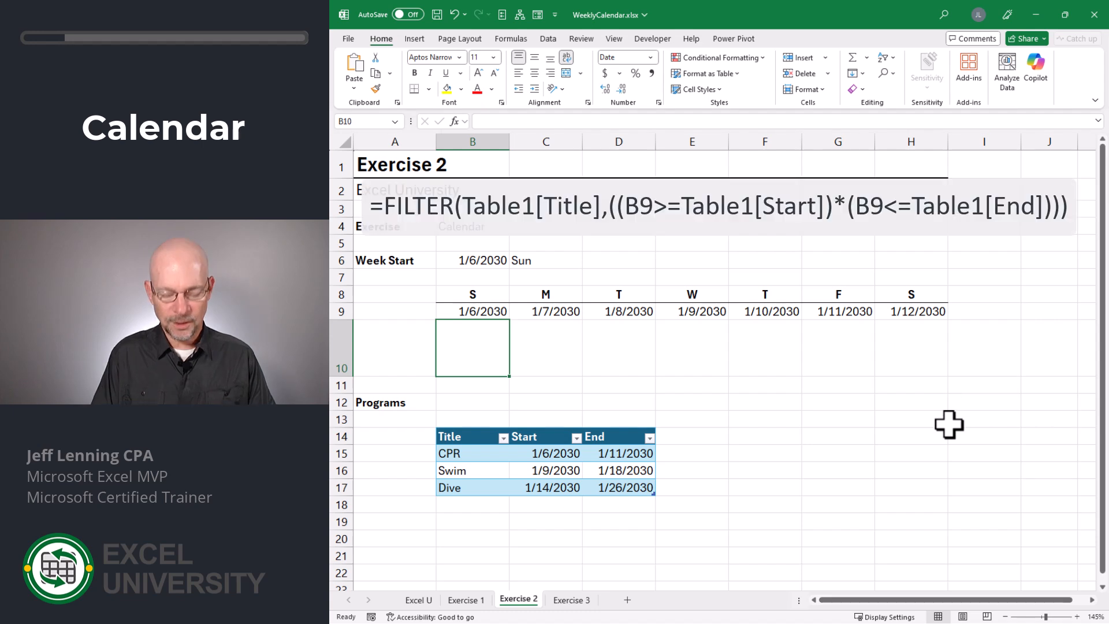
Step: Enter the formula =FILTER(Table1[Title],((B9>=Table1[Start])*(B9<=Table1[End]))) in B10
{"action": "type", "text": "=FILTER("}
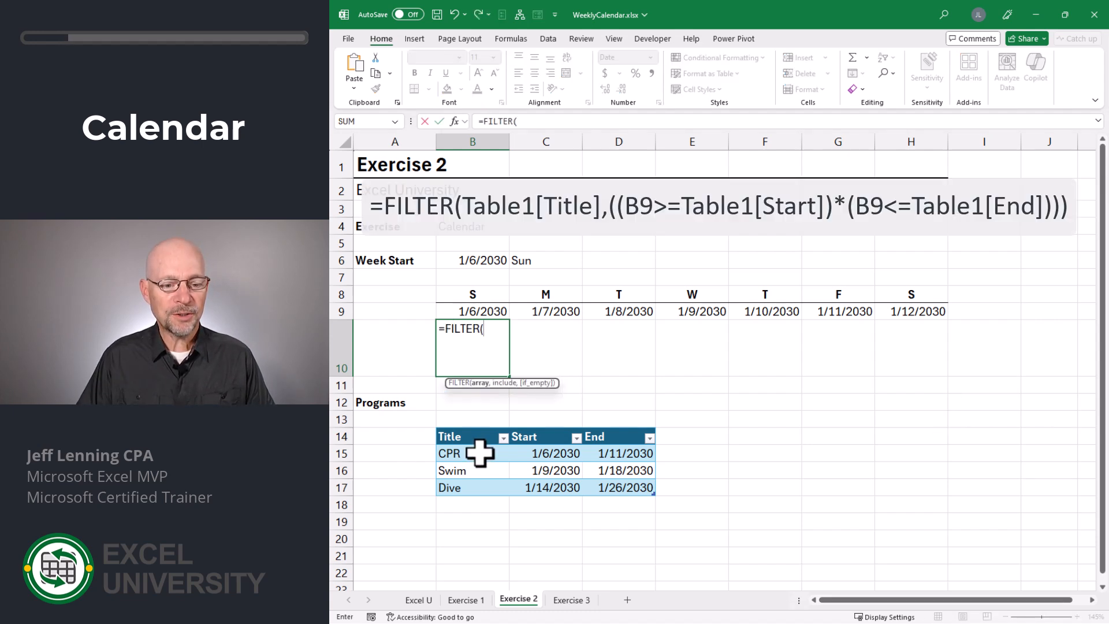
{"action": "left_click_drag", "start_coordinate": [480, 453], "coordinate": [478, 491]}
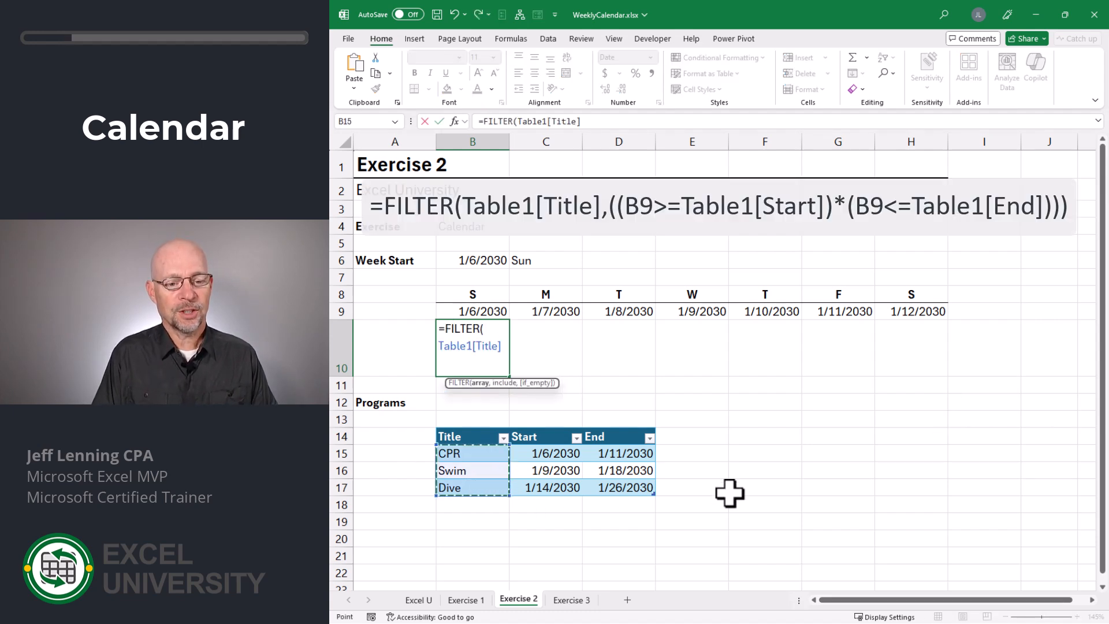
{"action": "type", "text": ",(("}
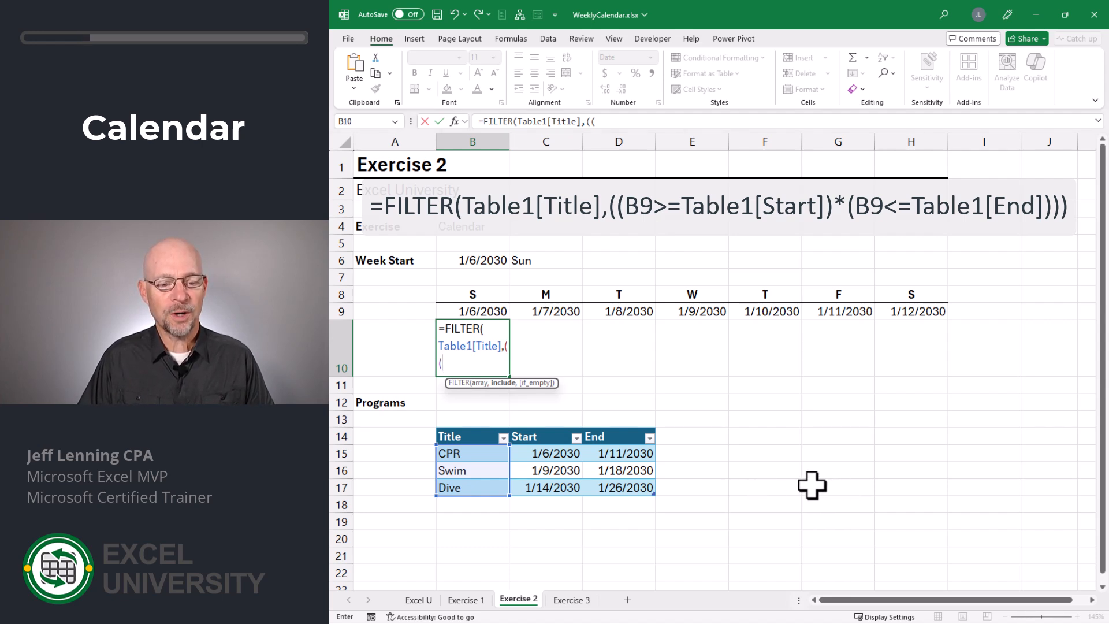
{"action": "left_click", "coordinate": [489, 310]}
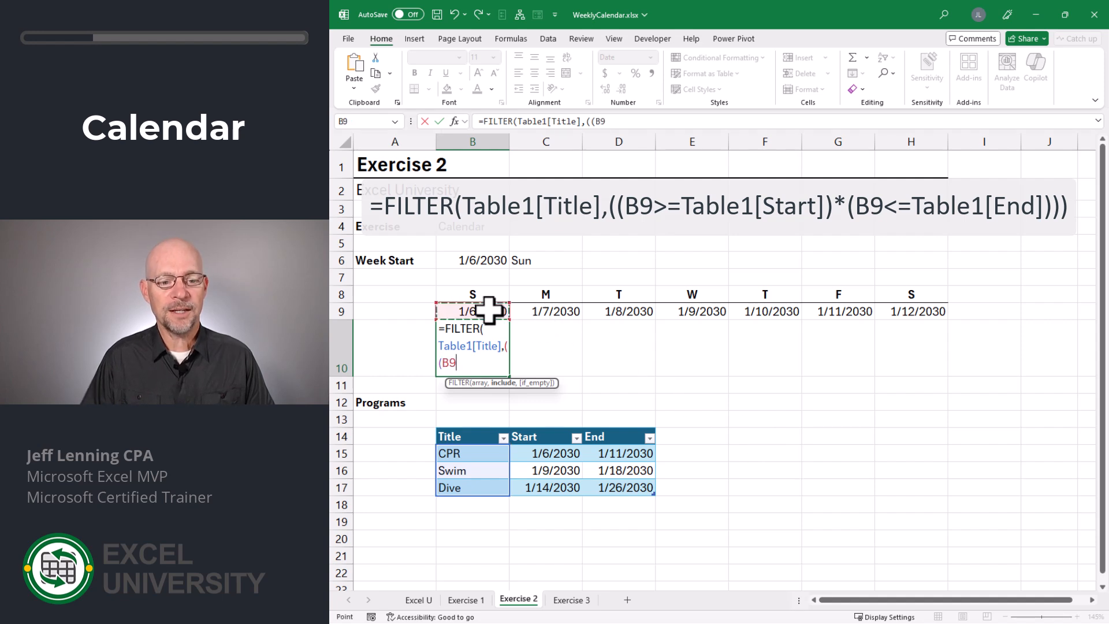
{"action": "type", "text": ">="}
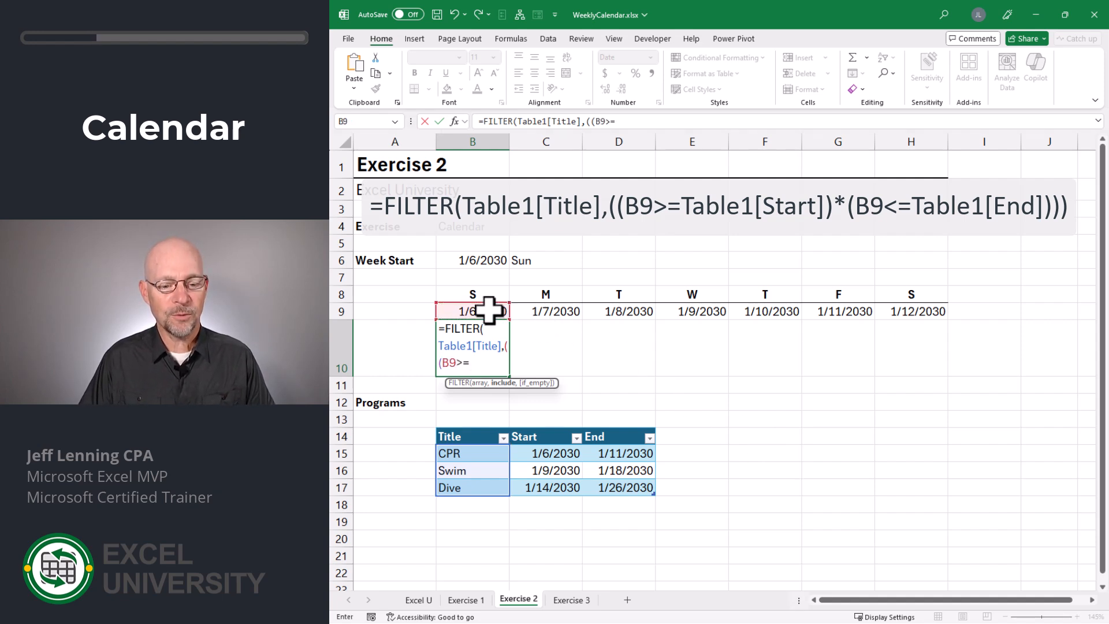
{"action": "left_click_drag", "start_coordinate": [532, 447], "coordinate": [539, 483]}
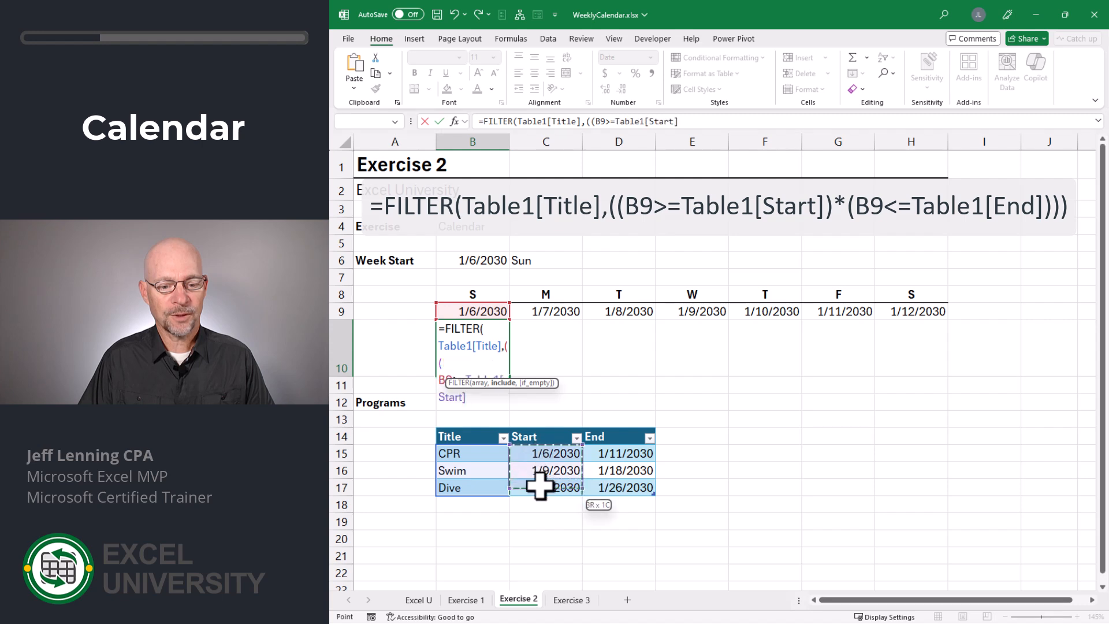
{"action": "type", "text": ")*("}
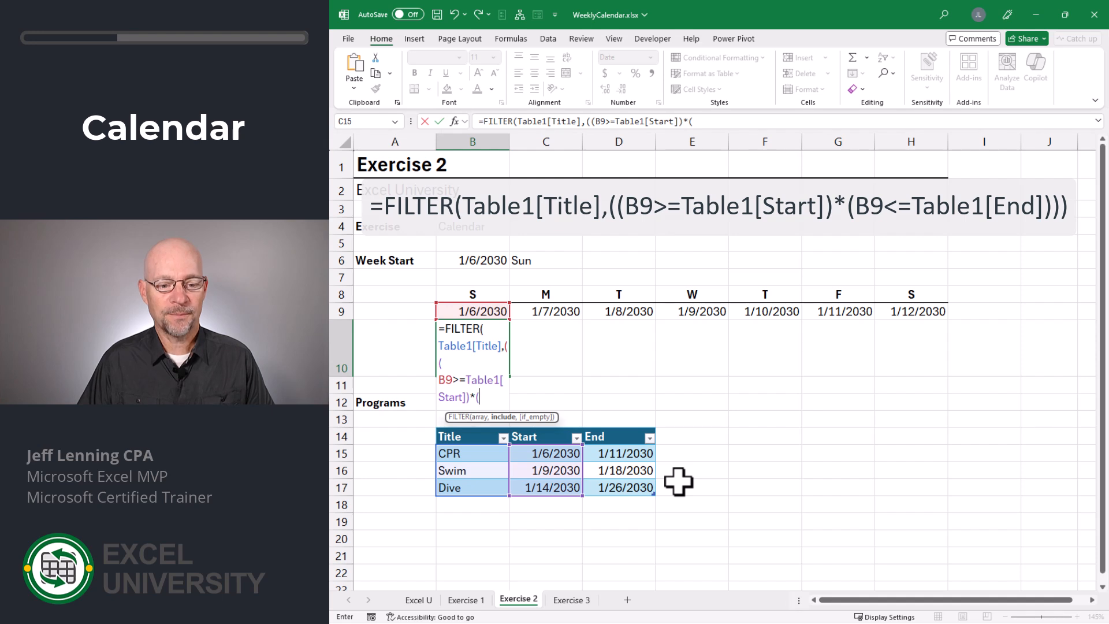
{"action": "left_click", "coordinate": [498, 307]}
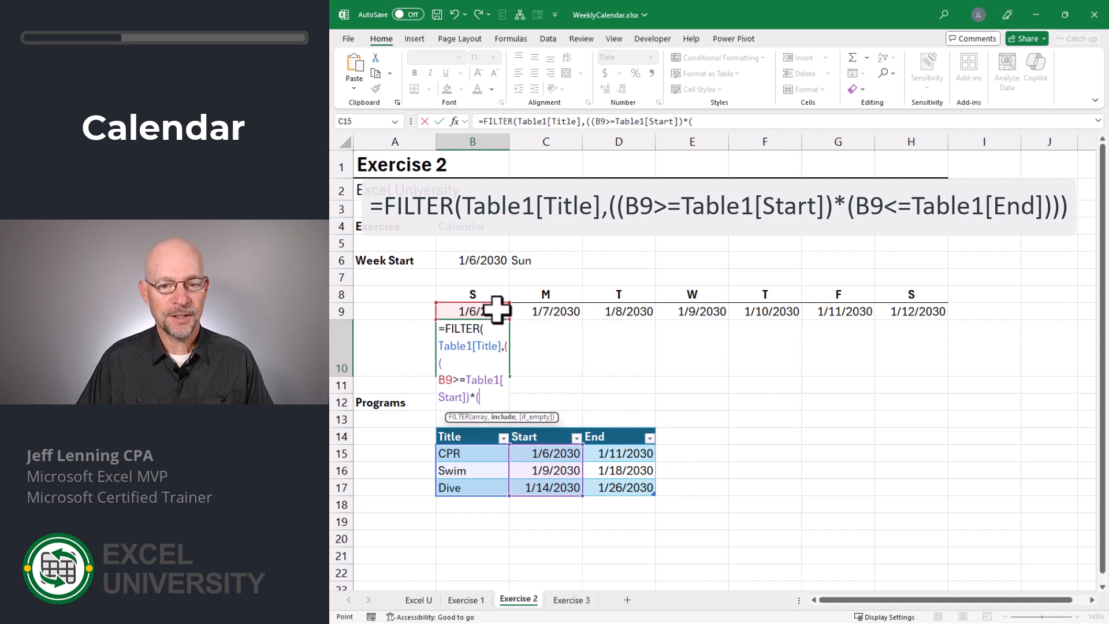
{"action": "type", "text": "<"}
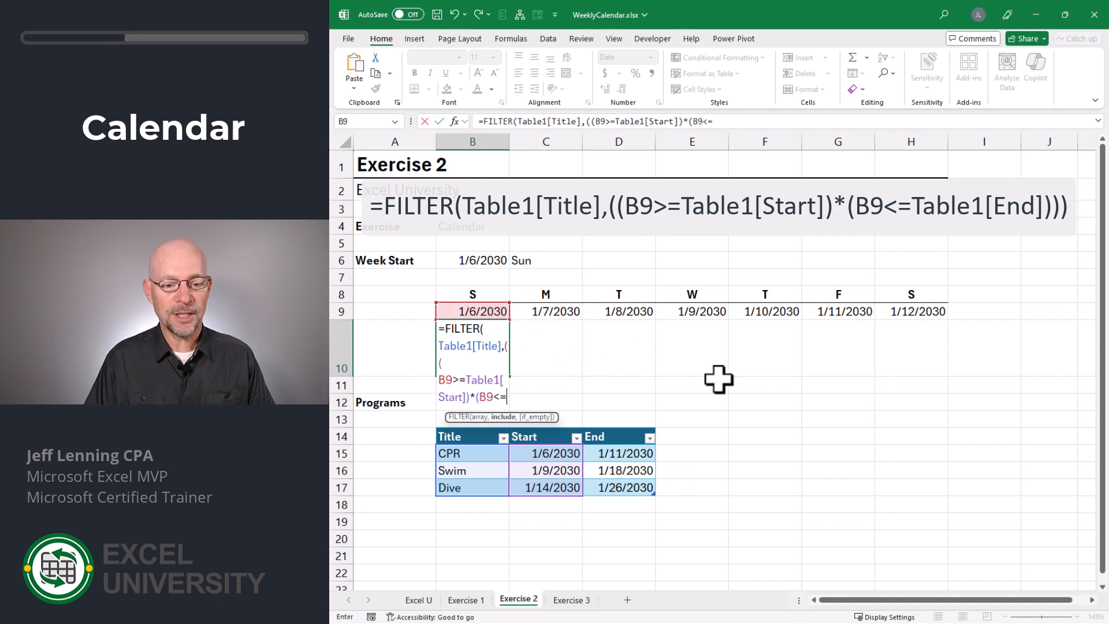
{"action": "type", "text": "="}
{"action": "left_click_drag", "start_coordinate": [639, 452], "coordinate": [626, 484]}
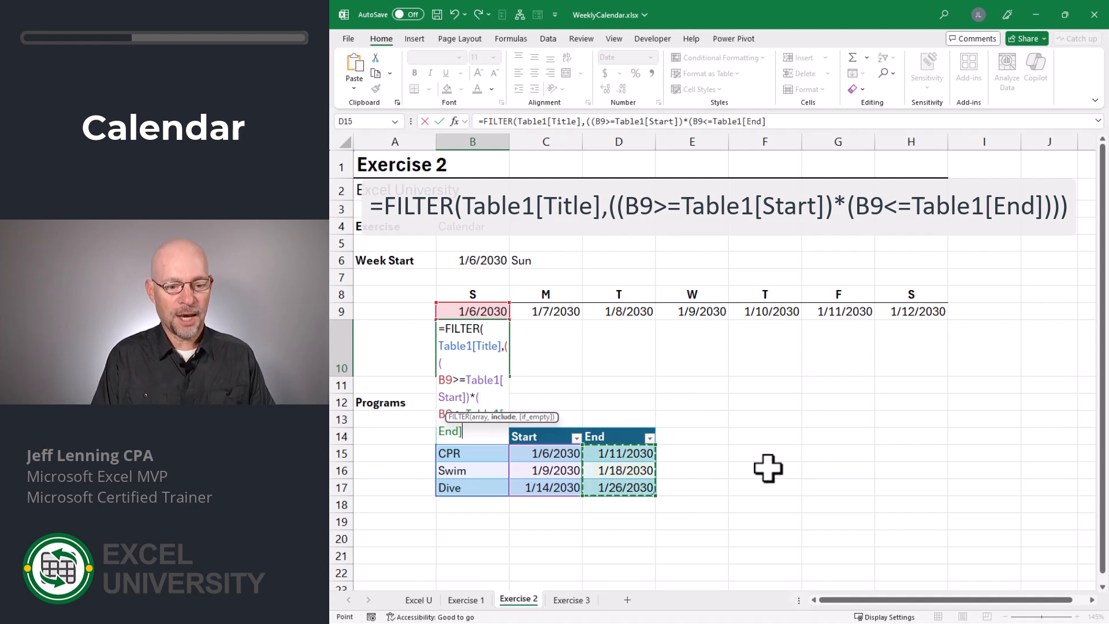
{"action": "type", "text": ")"}
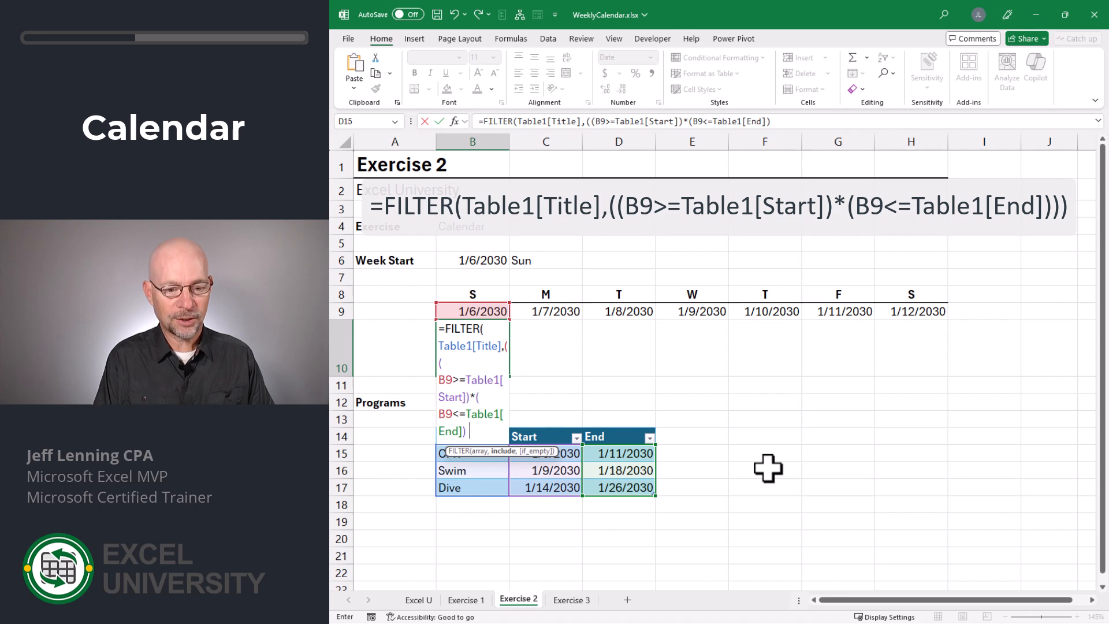
{"action": "type", "text": " )"}
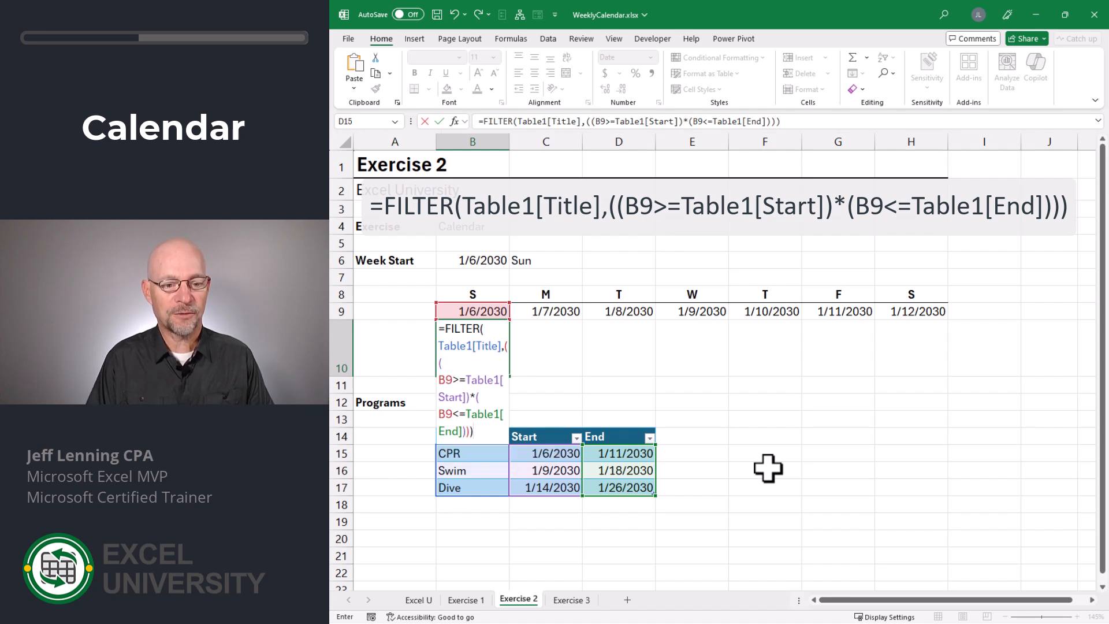
{"action": "key", "text": "ctrl+Return"}
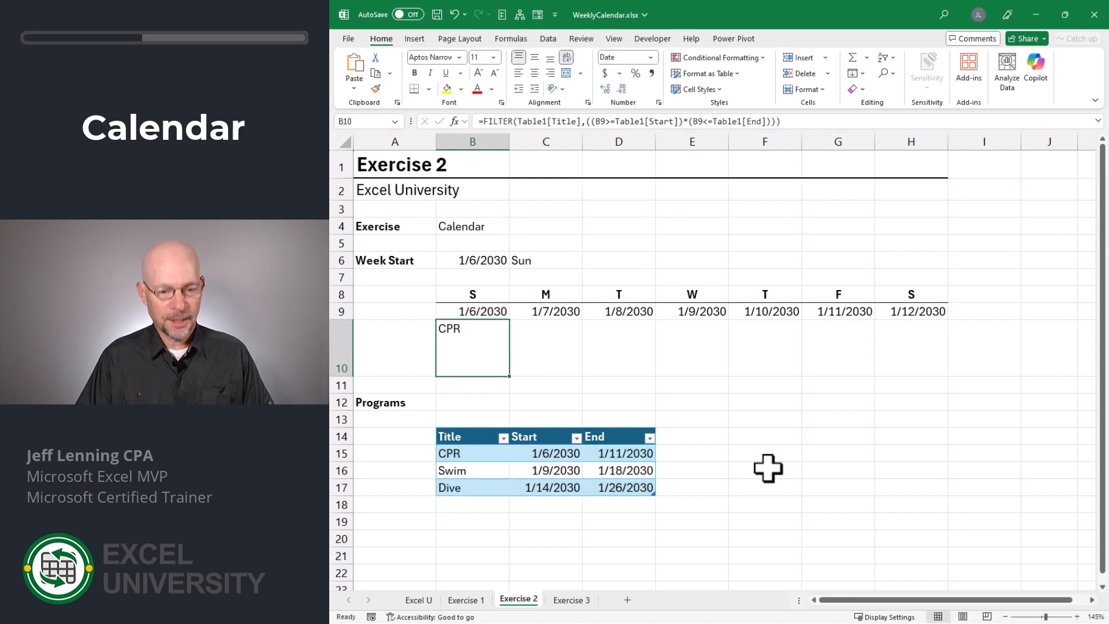
Step: Copy the FILTER formula from B10 across C10:H10 and review the programs listed for each day
{"action": "key", "text": "ctrl+c"}
{"action": "left_click_drag", "start_coordinate": [570, 350], "coordinate": [884, 347]}
{"action": "key", "text": "ctrl+v"}
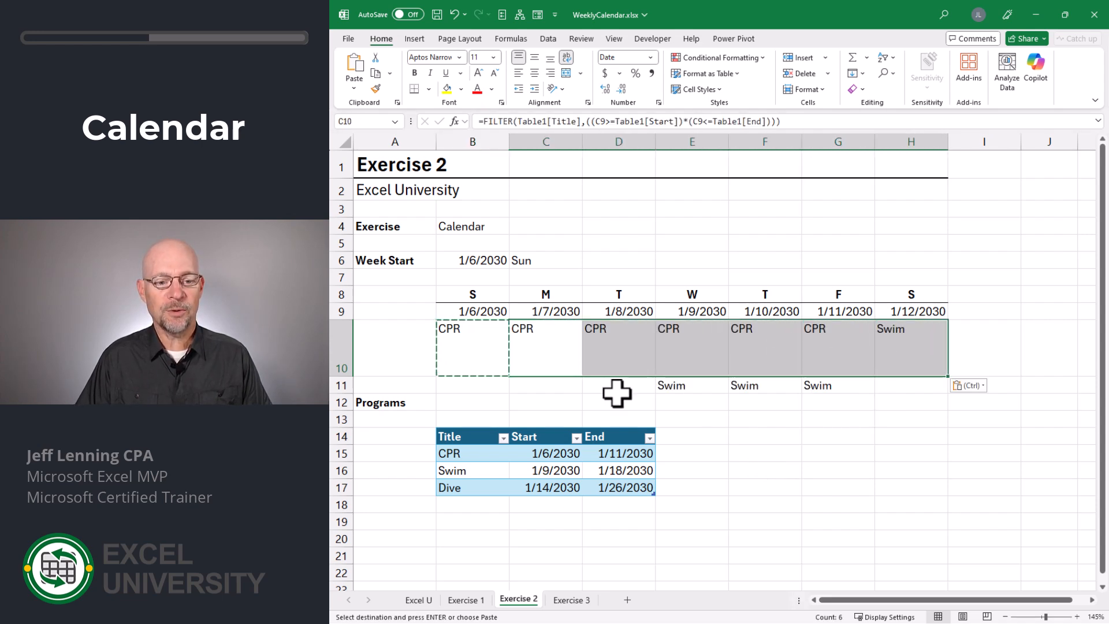
{"action": "key", "text": "Escape"}
{"action": "left_click", "coordinate": [492, 352]}
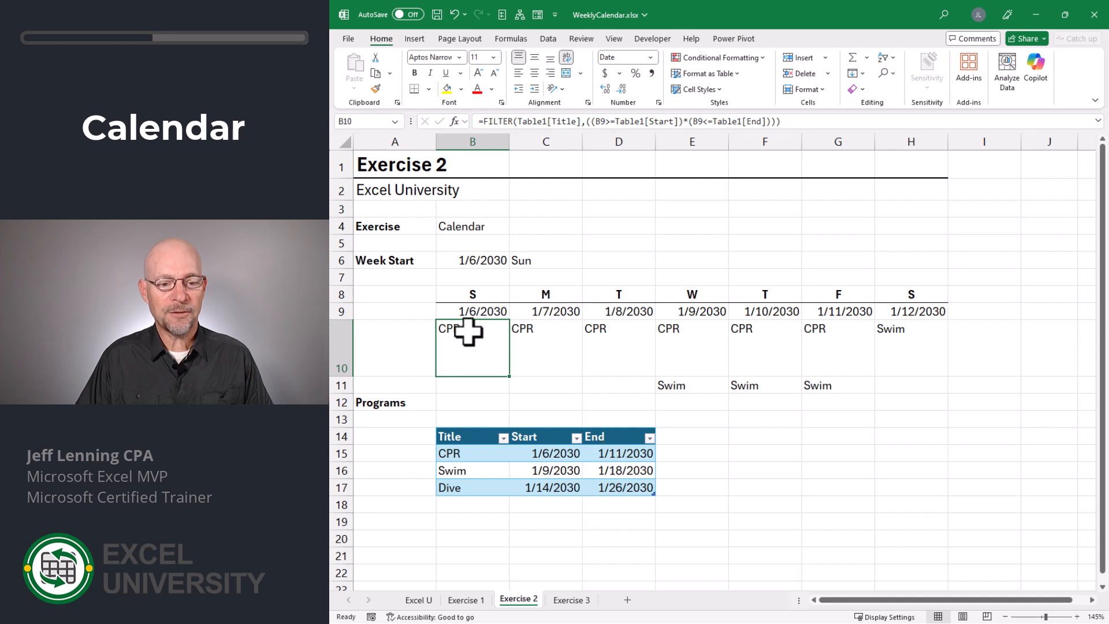
{"action": "left_click_drag", "start_coordinate": [494, 346], "coordinate": [812, 339]}
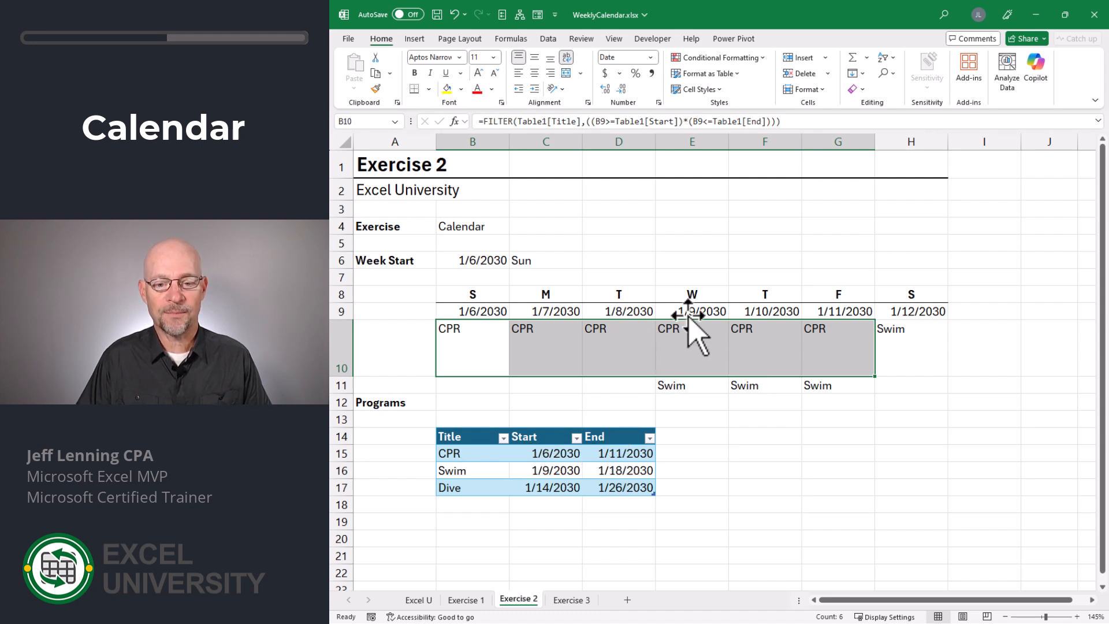
{"action": "left_click_drag", "start_coordinate": [688, 385], "coordinate": [878, 354]}
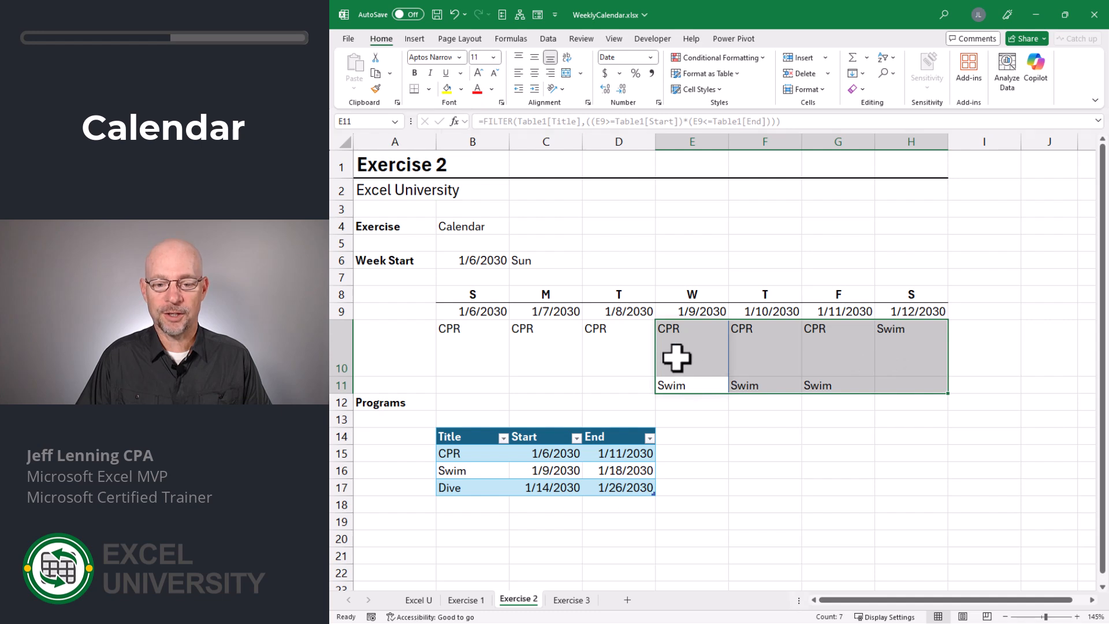
{"action": "left_click", "coordinate": [691, 345]}
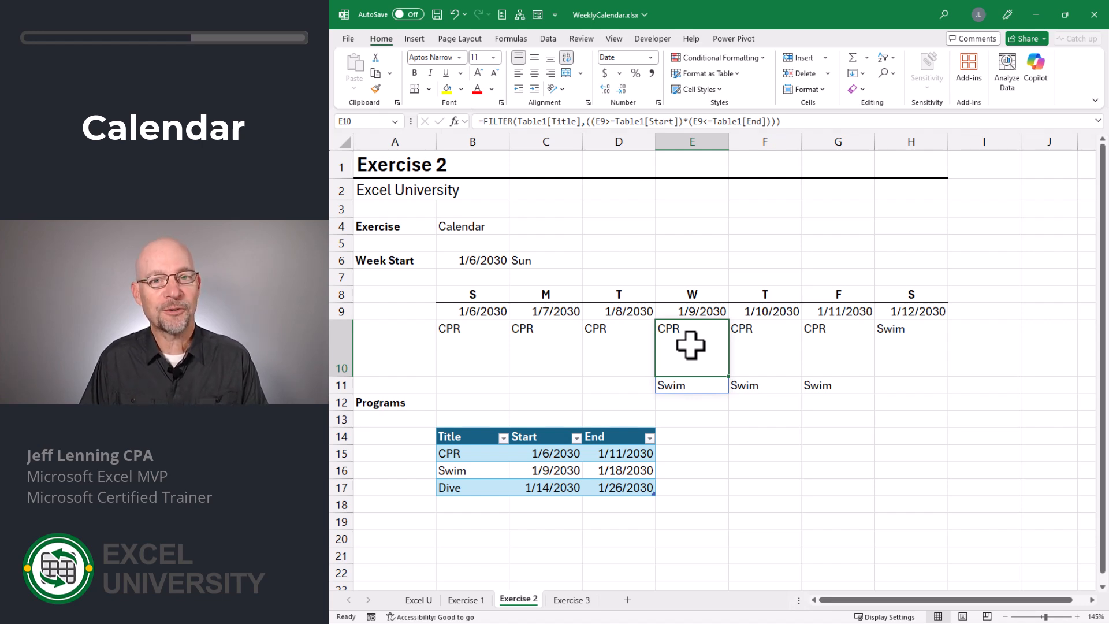
Step: Wrap the FILTER formula in B10 in ARRAYTOTEXT
{"action": "key", "text": "Left"}
{"action": "key", "text": "Left"}
{"action": "key", "text": "Left"}
{"action": "key", "text": "F2"}
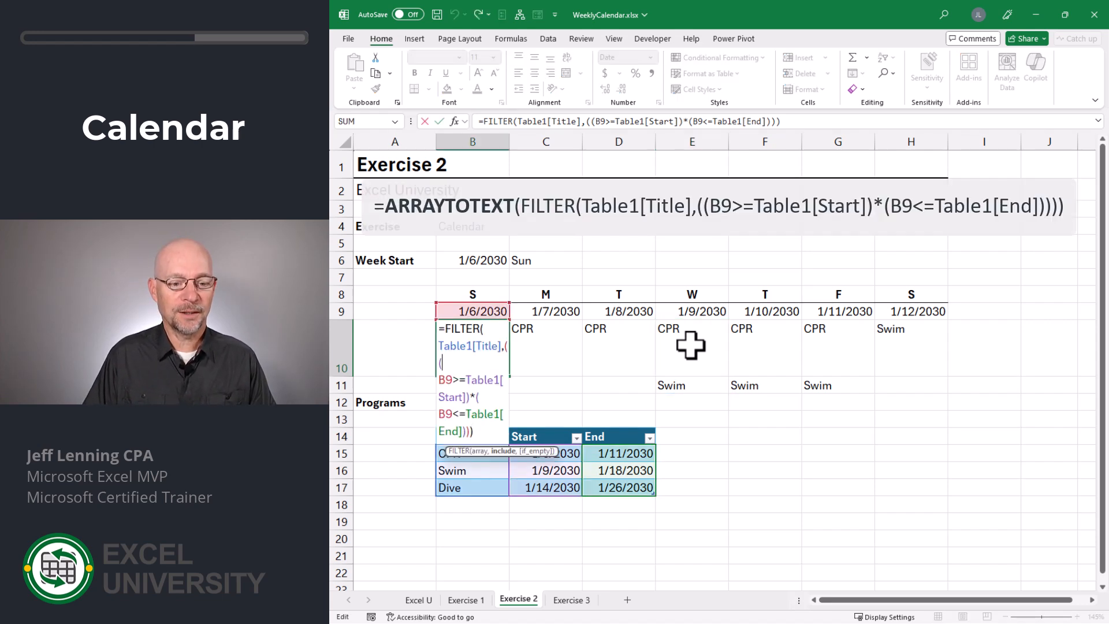
{"action": "key", "text": "Home"}
{"action": "key", "text": "Right"}
{"action": "type", "text": "arra"}
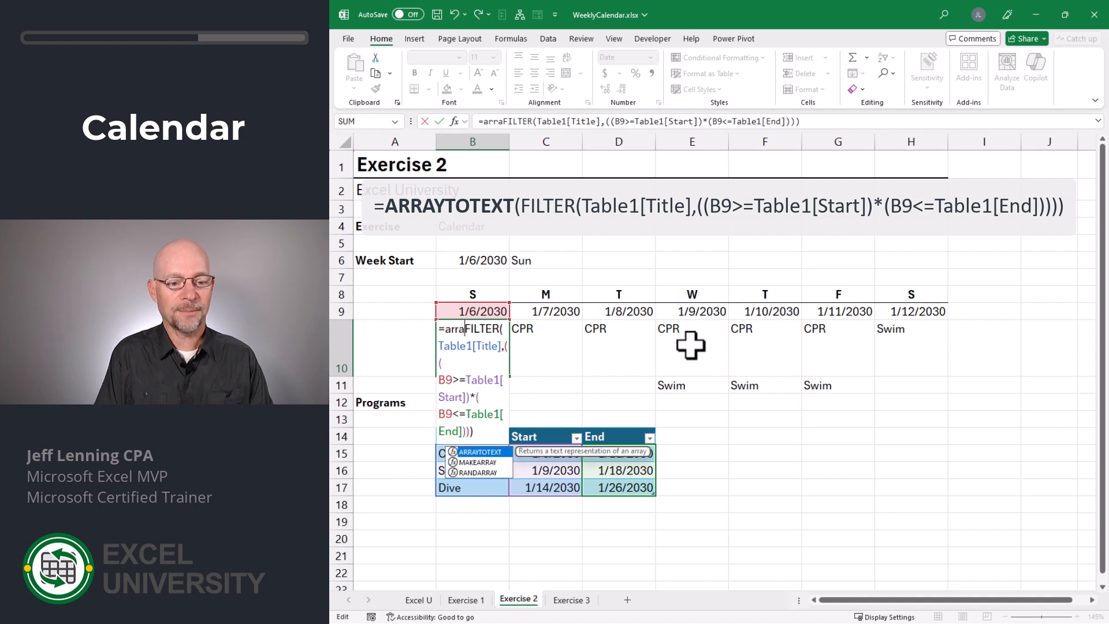
{"action": "key", "text": "Tab"}
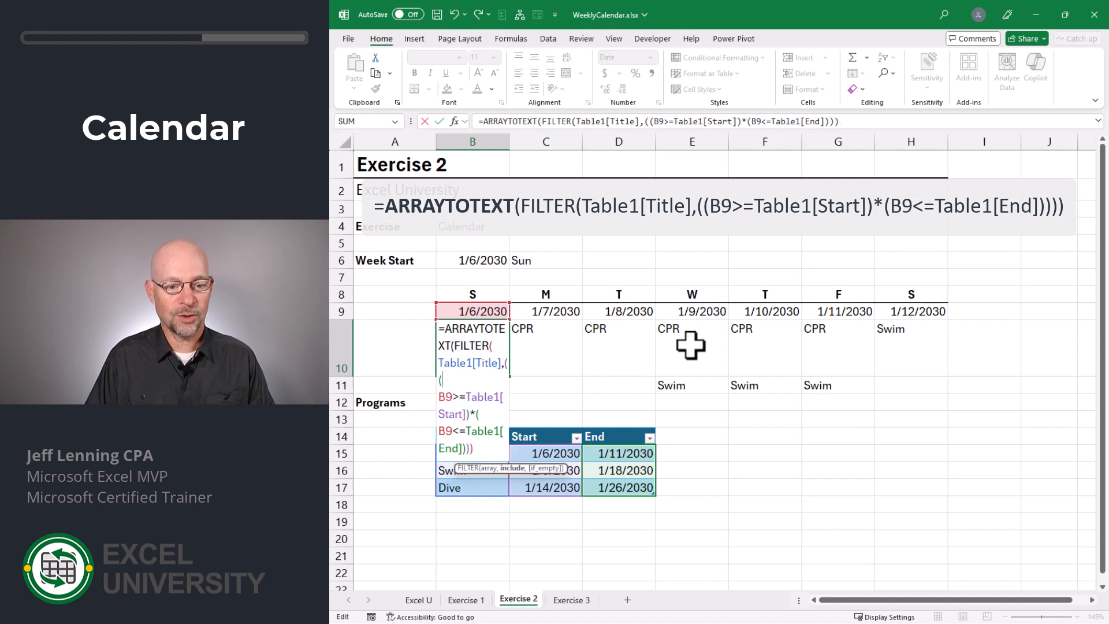
{"action": "key", "text": "ctrl+End"}
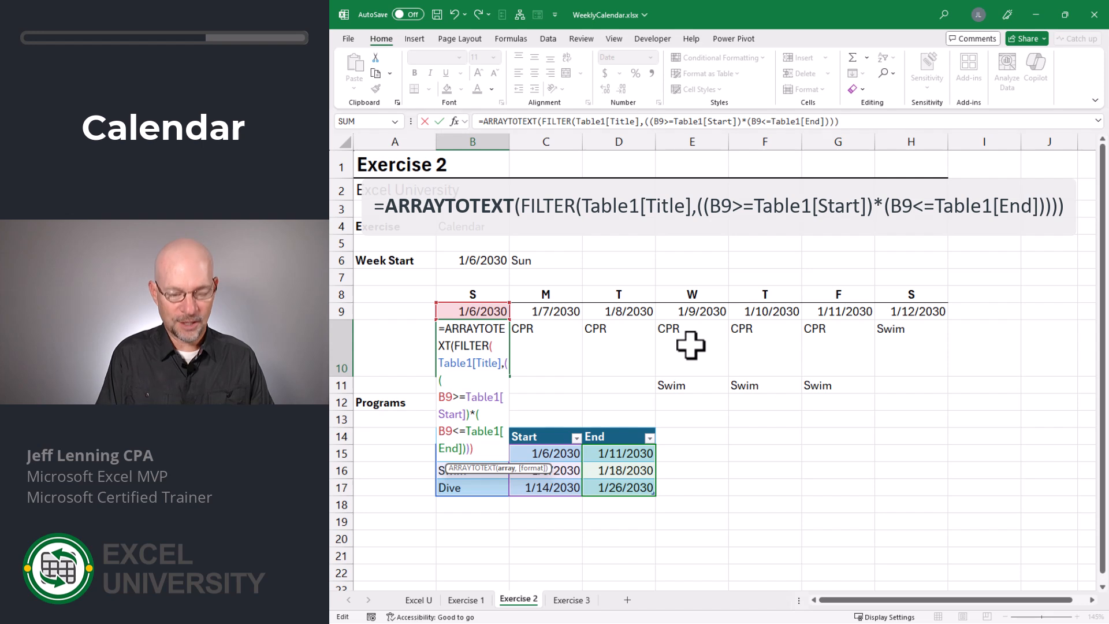
{"action": "key", "text": "Return"}
Step: Copy the ARRAYTOTEXT formula from B10 across C10:H10
{"action": "key", "text": "Up"}
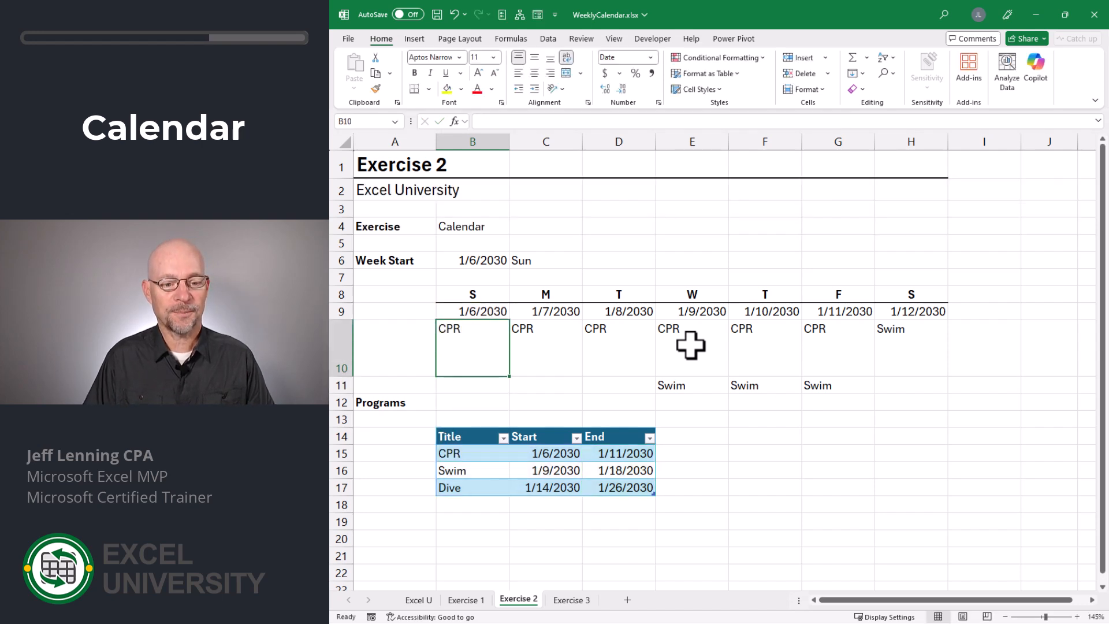
{"action": "key", "text": "ctrl+c"}
{"action": "key", "text": "Right"}
{"action": "key", "text": "shift+Right"}
{"action": "key", "text": "shift+Right"}
{"action": "key", "text": "shift+Right"}
{"action": "key", "text": "shift+Right"}
{"action": "key", "text": "shift+Right"}
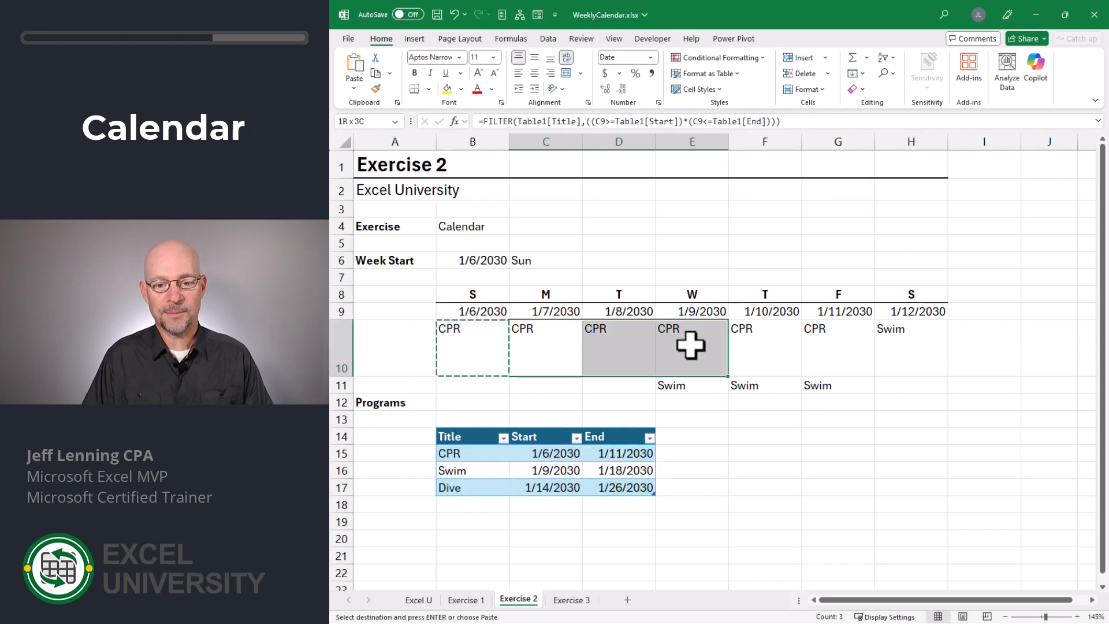
{"action": "key", "text": "ctrl+v"}
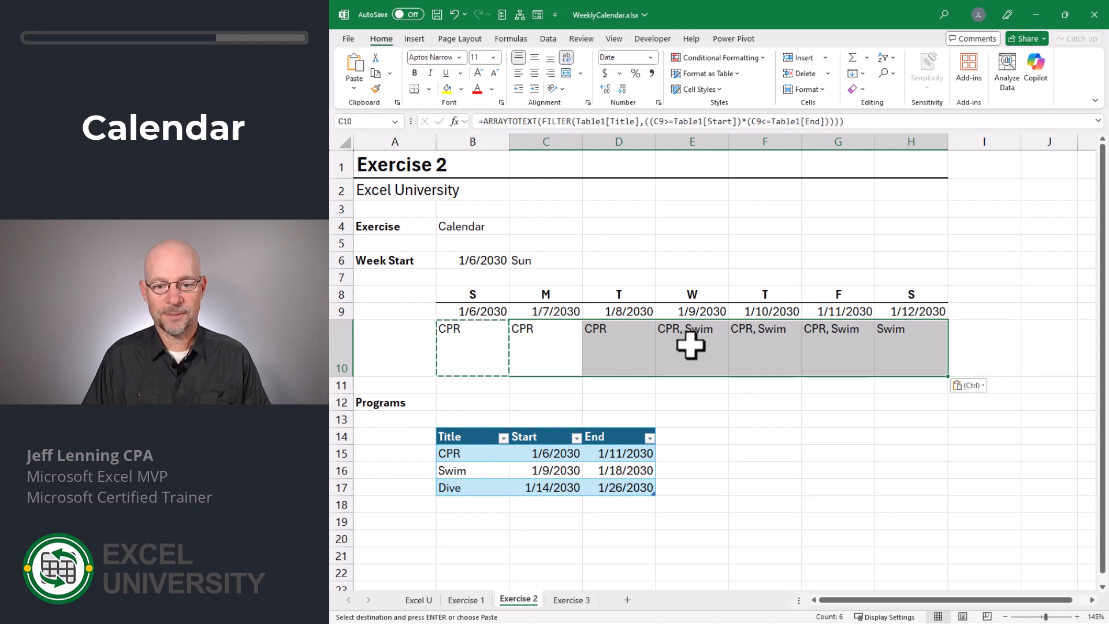
{"action": "key", "text": "Down"}
{"action": "key", "text": "Down"}
{"action": "key", "text": "Escape"}
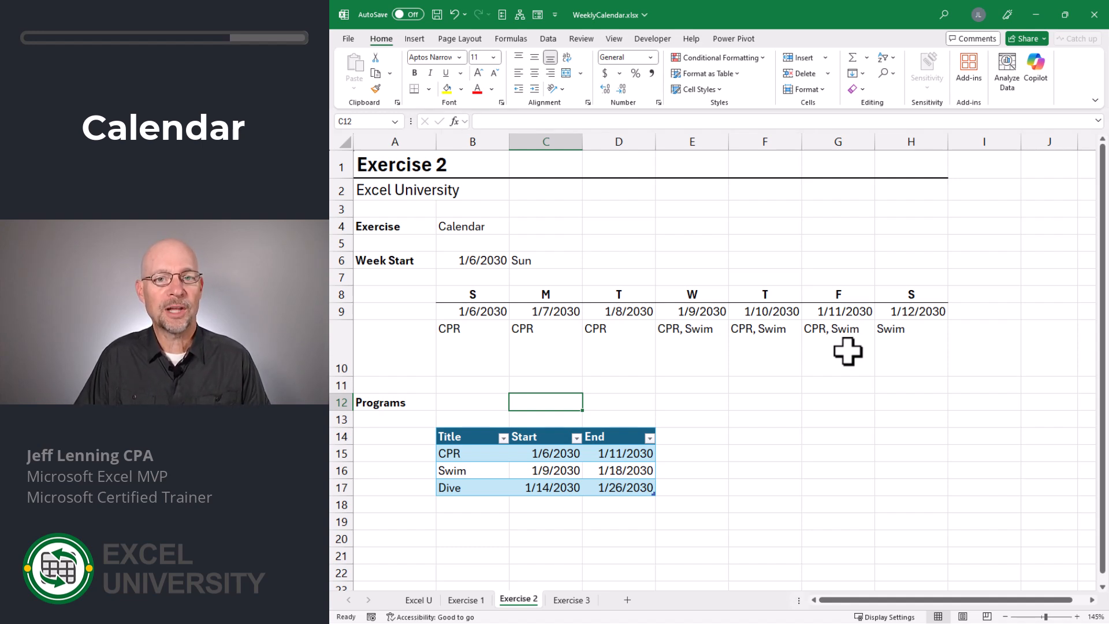
Step: Undo the ARRAYTOTEXT changes in row 10, going back to the plain FILTER formulas
{"action": "key", "text": "Up"}
{"action": "key", "text": "Up"}
{"action": "key", "text": "Left"}
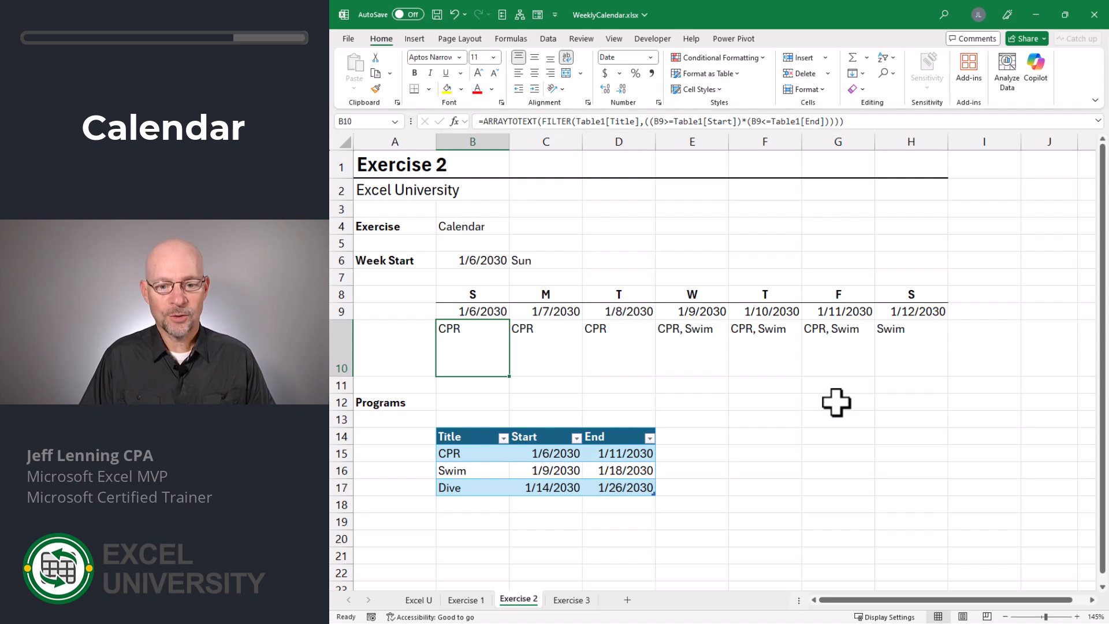
{"action": "key", "text": "ctrl+z"}
{"action": "key", "text": "Escape"}
Step: Wrap the FILTER formula in B10 in TEXTJOIN, with CHAR(10) as the delimiter and TRUE to ignore empty cells
{"action": "key", "text": "F2"}
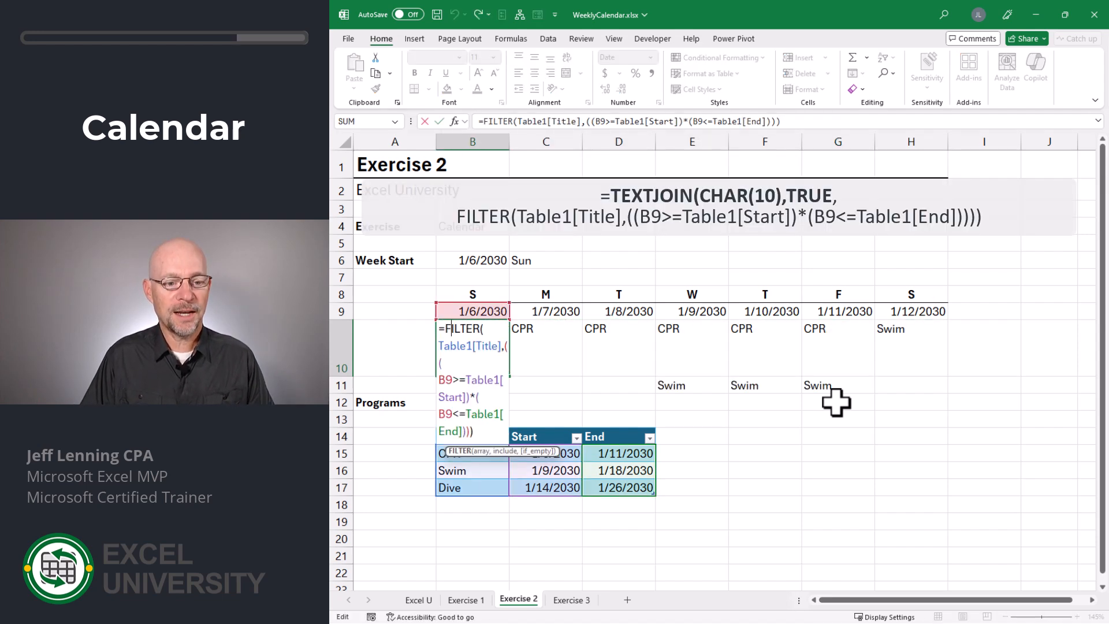
{"action": "key", "text": "Home"}
{"action": "key", "text": "Right"}
{"action": "type", "text": "textjoin"}
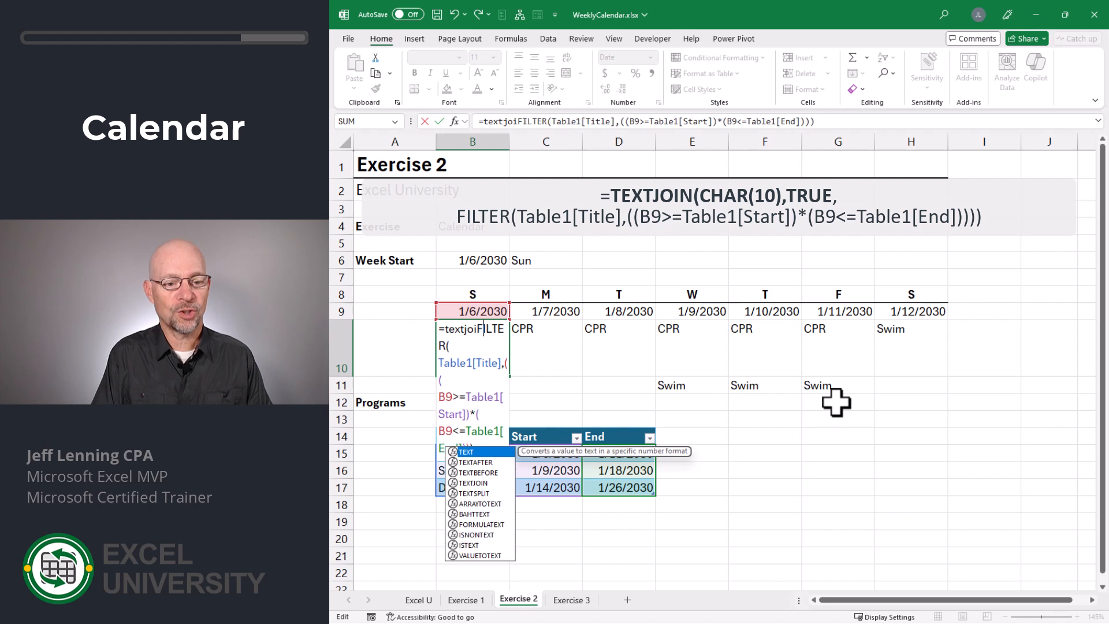
{"action": "type", "text": "("}
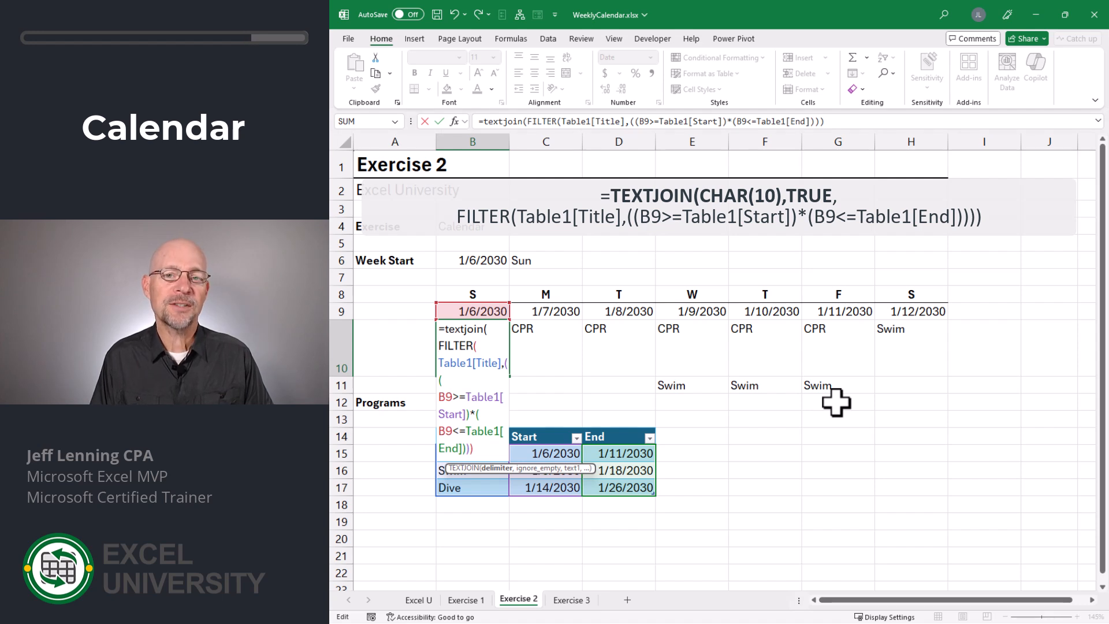
{"action": "type", "text": "char(10),"}
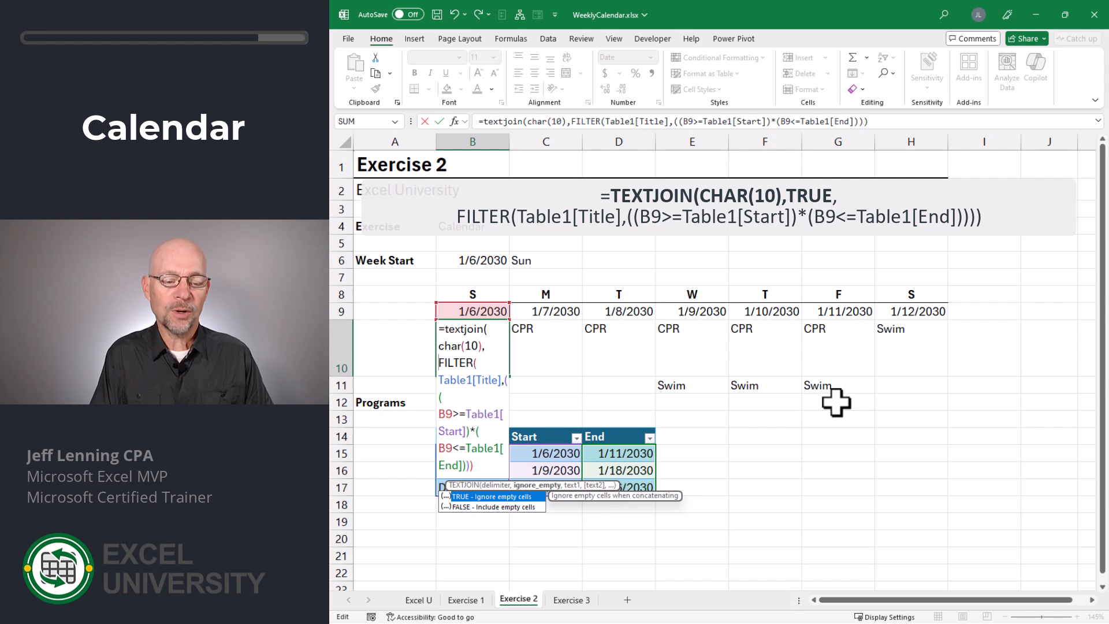
{"action": "type", "text": "true,"}
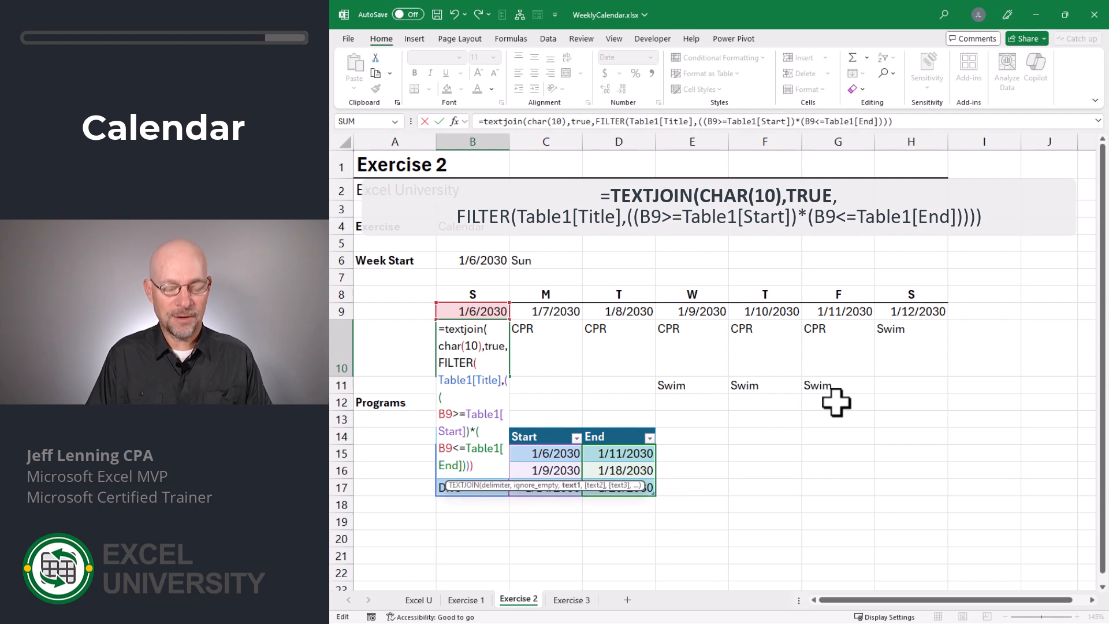
{"action": "type", "text": ")"}
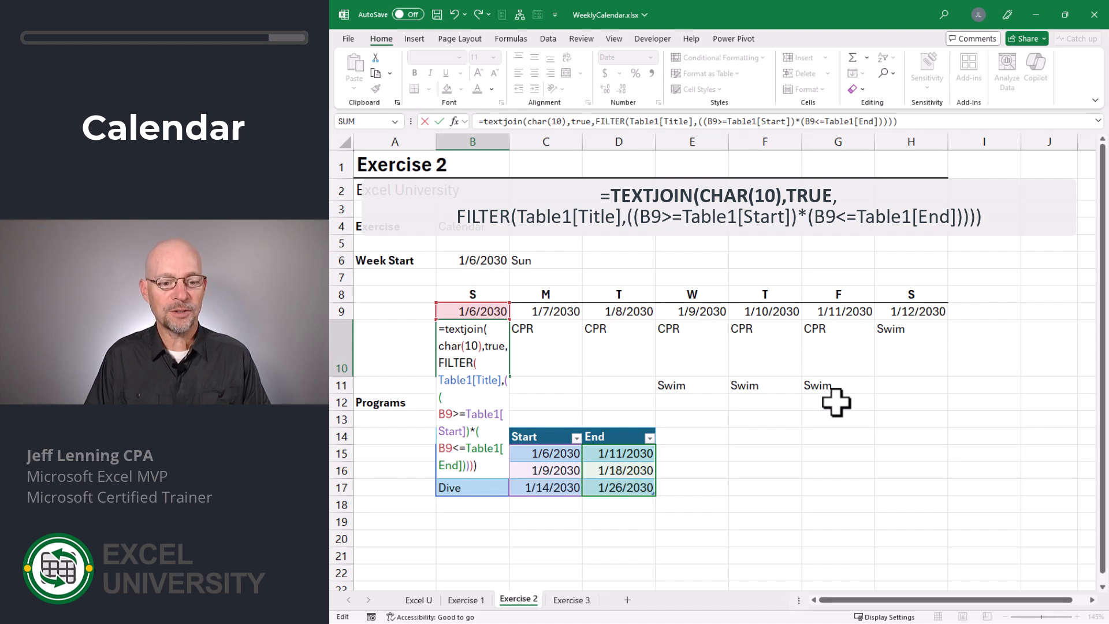
{"action": "key", "text": "Return"}
Step: Copy the TEXTJOIN formula from B10 across C10:H10
{"action": "key", "text": "Up"}
{"action": "key", "text": "ctrl+c"}
{"action": "key", "text": "Right"}
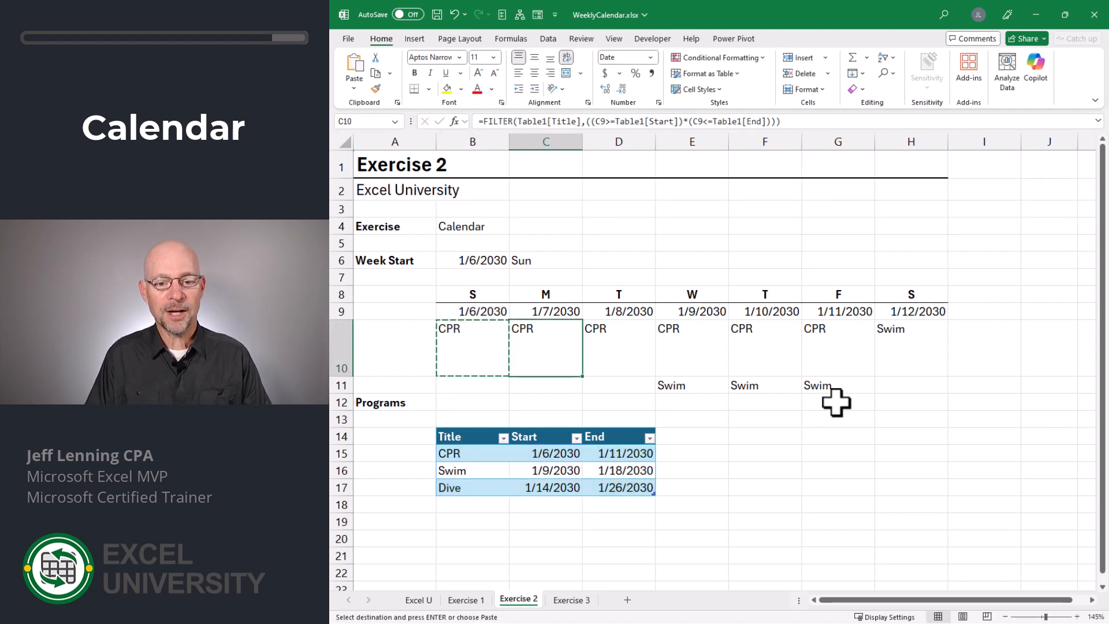
{"action": "key", "text": "shift+Right"}
{"action": "key", "text": "shift+Right"}
{"action": "key", "text": "shift+Right"}
{"action": "key", "text": "shift+Right"}
{"action": "key", "text": "shift+Right"}
{"action": "key", "text": "ctrl+v"}
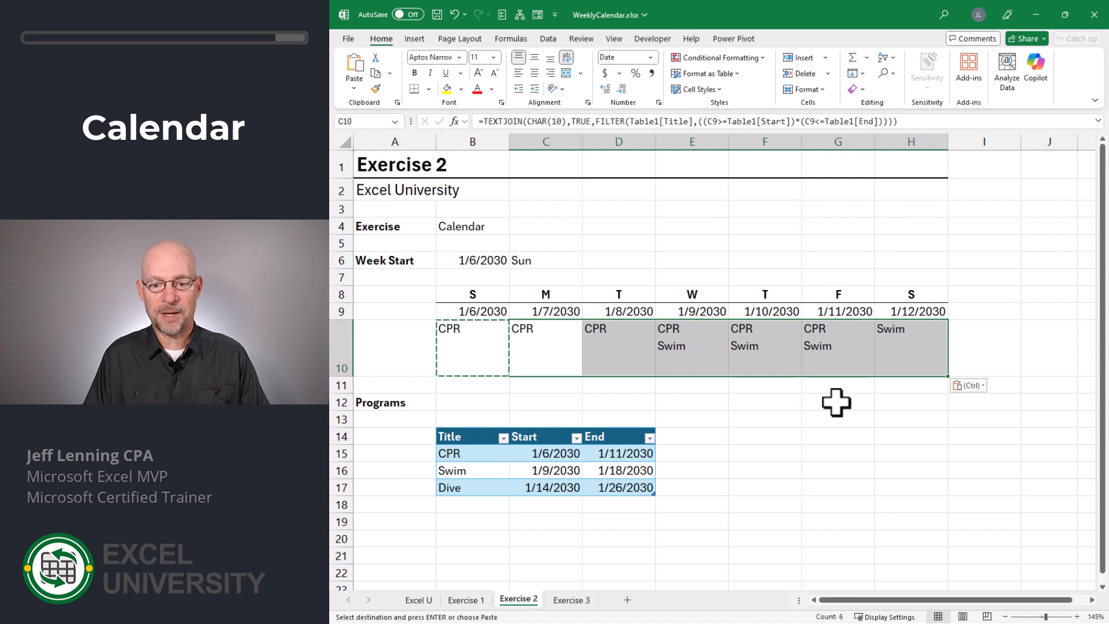
Step: Set the week start date in B6 to 1/13/2030
{"action": "key", "text": "Escape"}
{"action": "key", "text": "Left"}
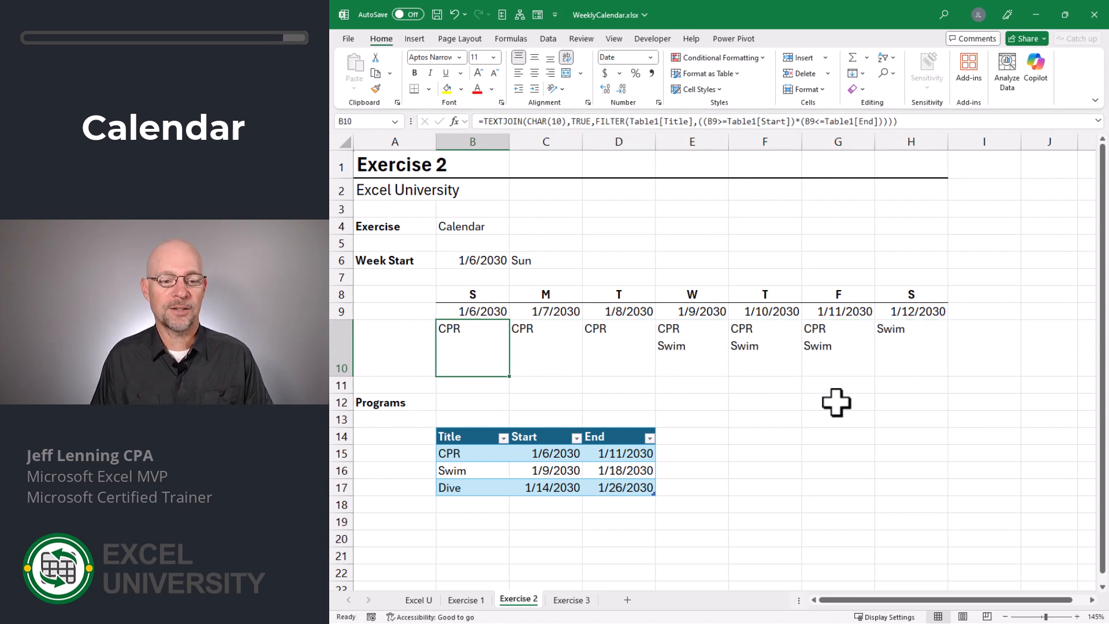
{"action": "key", "text": "Up"}
{"action": "key", "text": "Up"}
{"action": "key", "text": "Up"}
{"action": "key", "text": "Up"}
{"action": "type", "text": "1/13/203"}
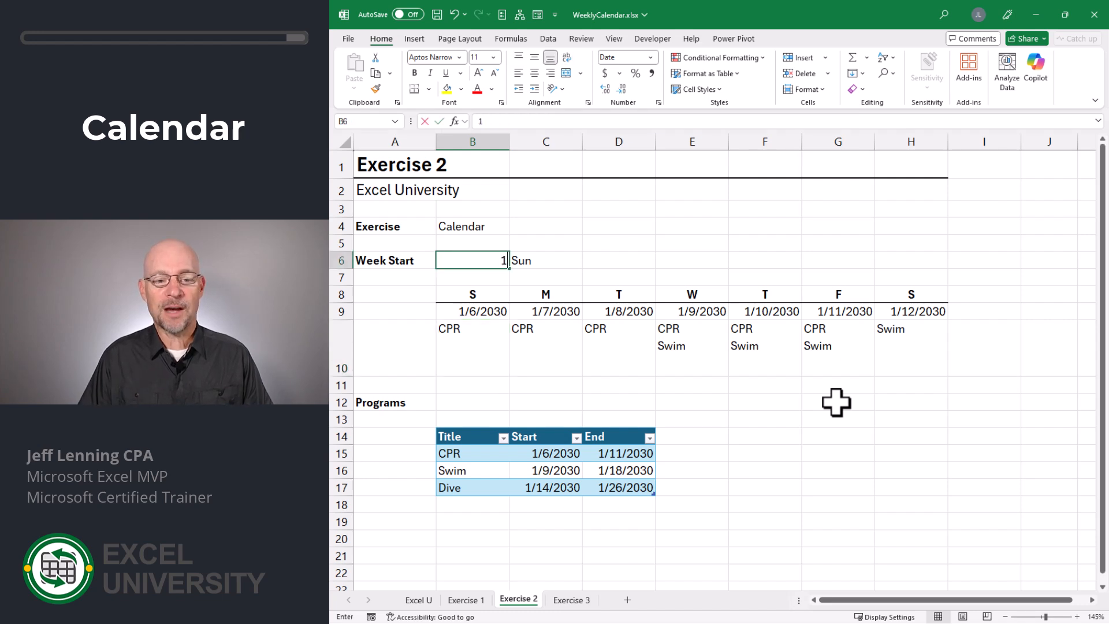
{"action": "type", "text": "03"}
{"action": "key", "text": "Return"}
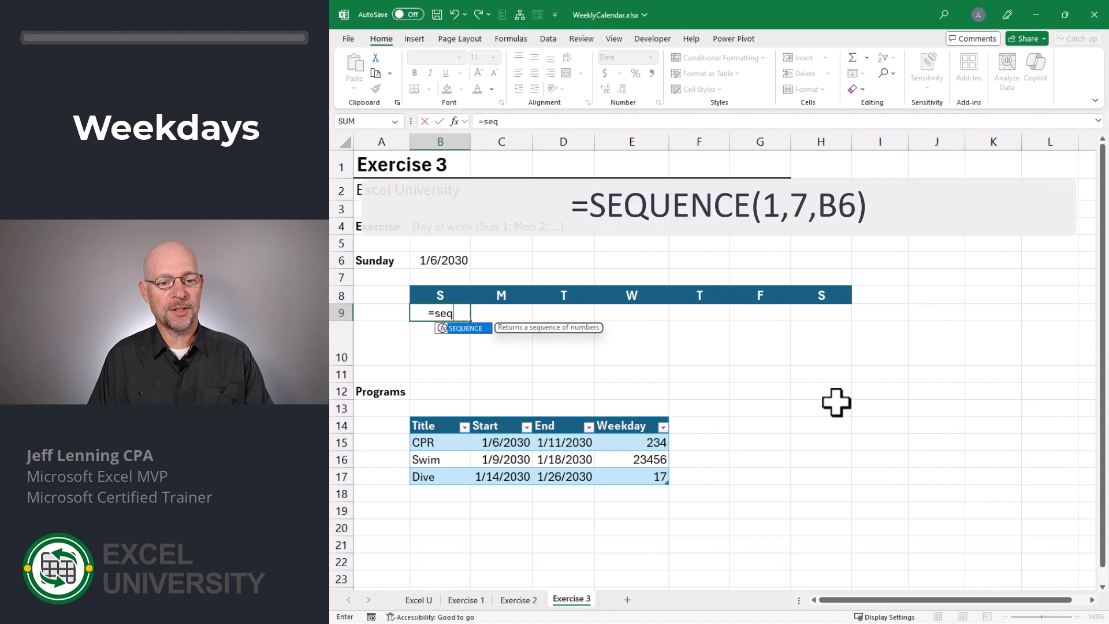
Step: Fill the week's dates across row 9 on Exercise 3 by entering =SEQUENCE(1,7,B6) in B9
{"action": "key", "text": "Tab"}
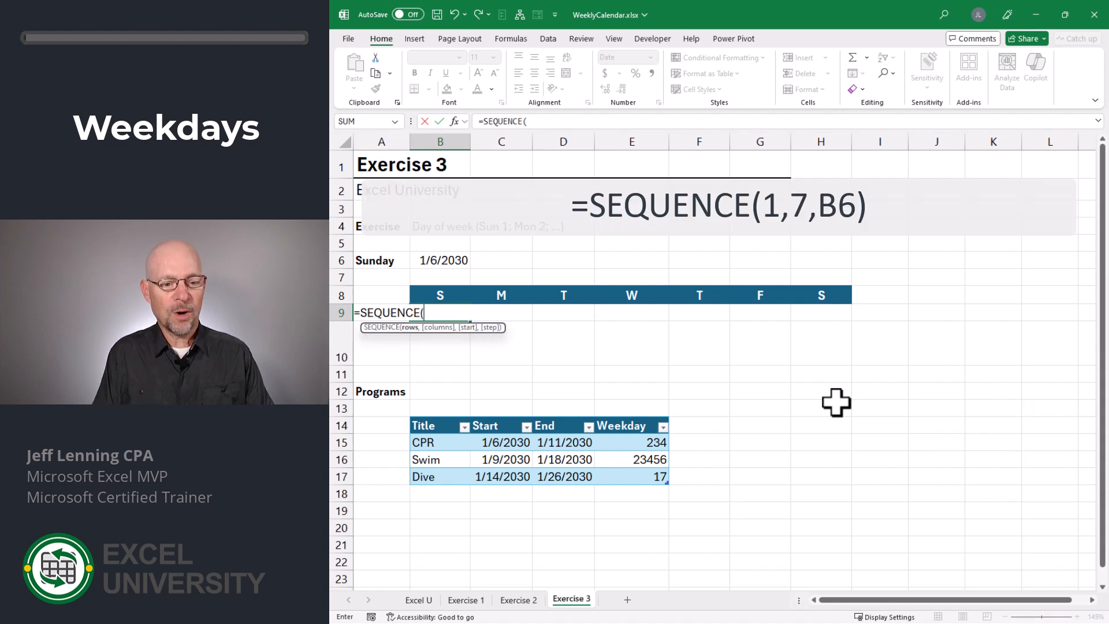
{"action": "type", "text": "1,7"}
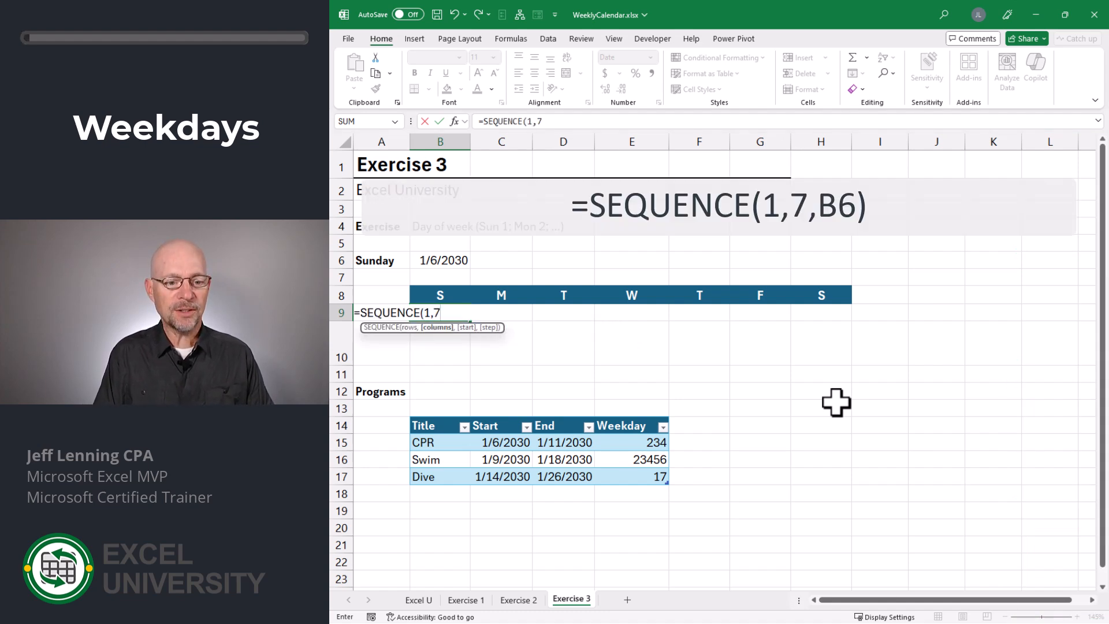
{"action": "type", "text": ","}
{"action": "left_click", "coordinate": [441, 260]}
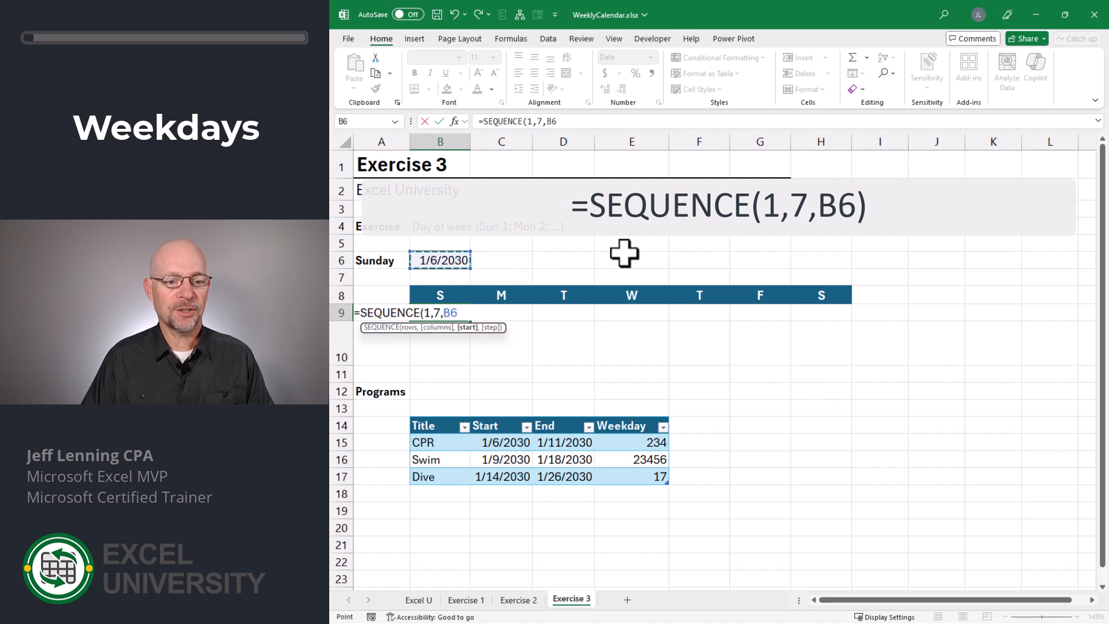
{"action": "type", "text": ")"}
{"action": "key", "text": "Return"}
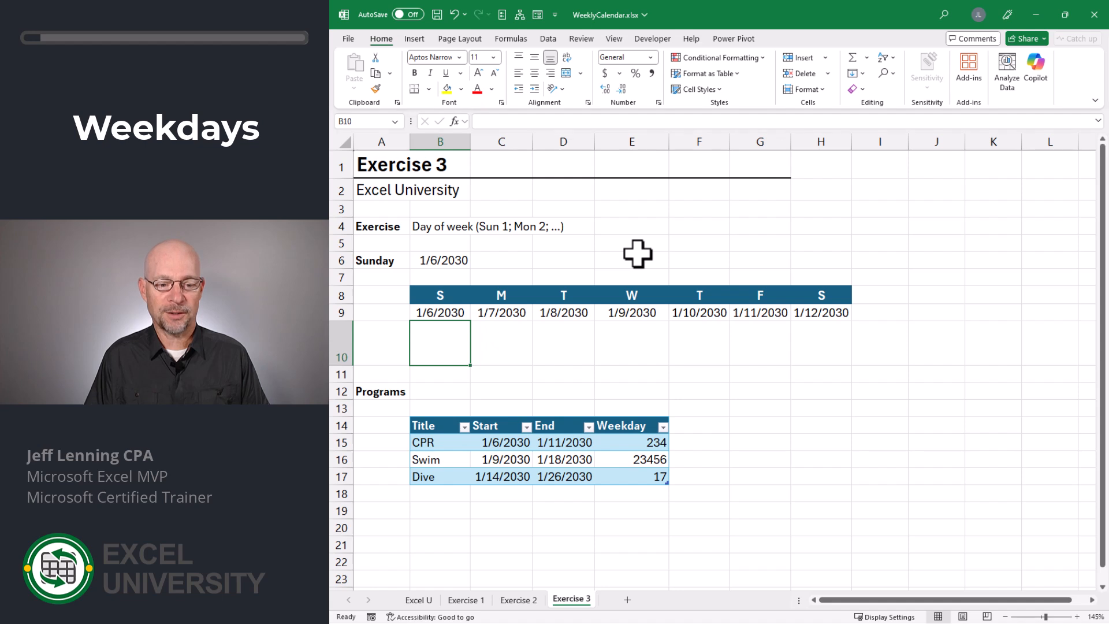
Step: Start a FILTER formula in B10 that returns Table2[Title] where B9>=Table2[Start] and B9<=Table2[End], multiplying the two conditions
{"action": "type", "text": "=FILTER("}
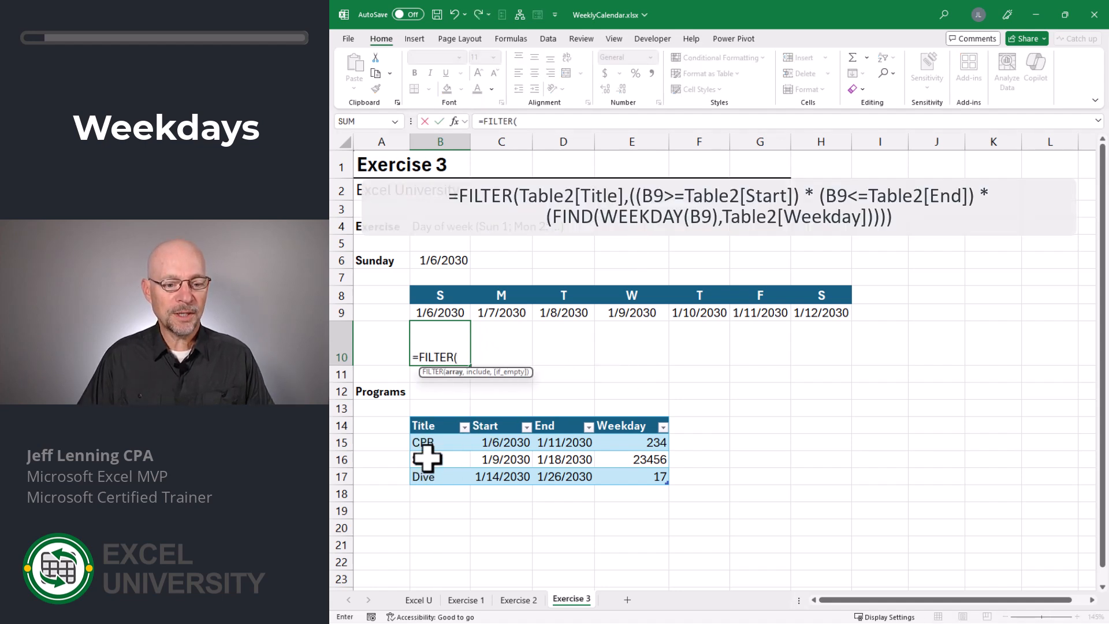
{"action": "left_click_drag", "start_coordinate": [425, 443], "coordinate": [424, 476]}
{"action": "type", "text": ","}
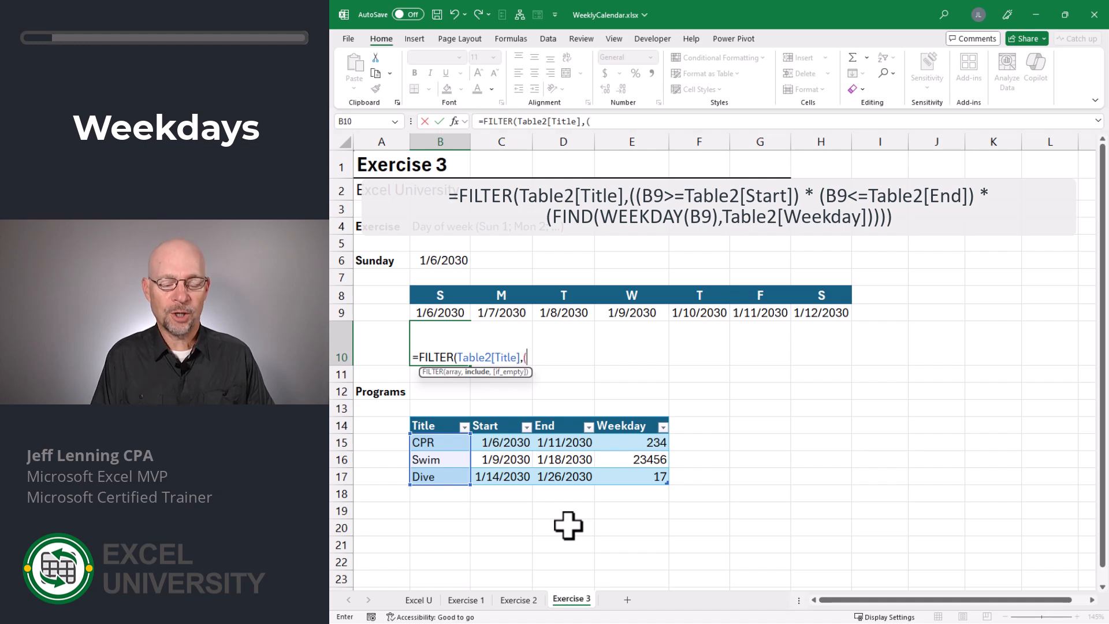
{"action": "type", "text": "(("}
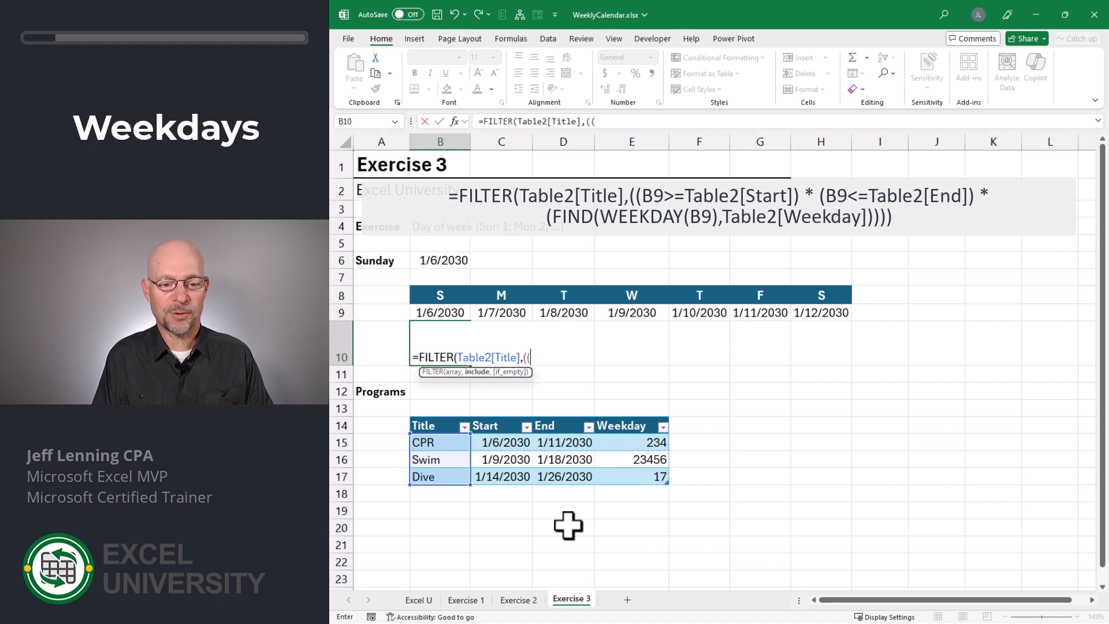
{"action": "left_click", "coordinate": [440, 309]}
{"action": "type", "text": ">="}
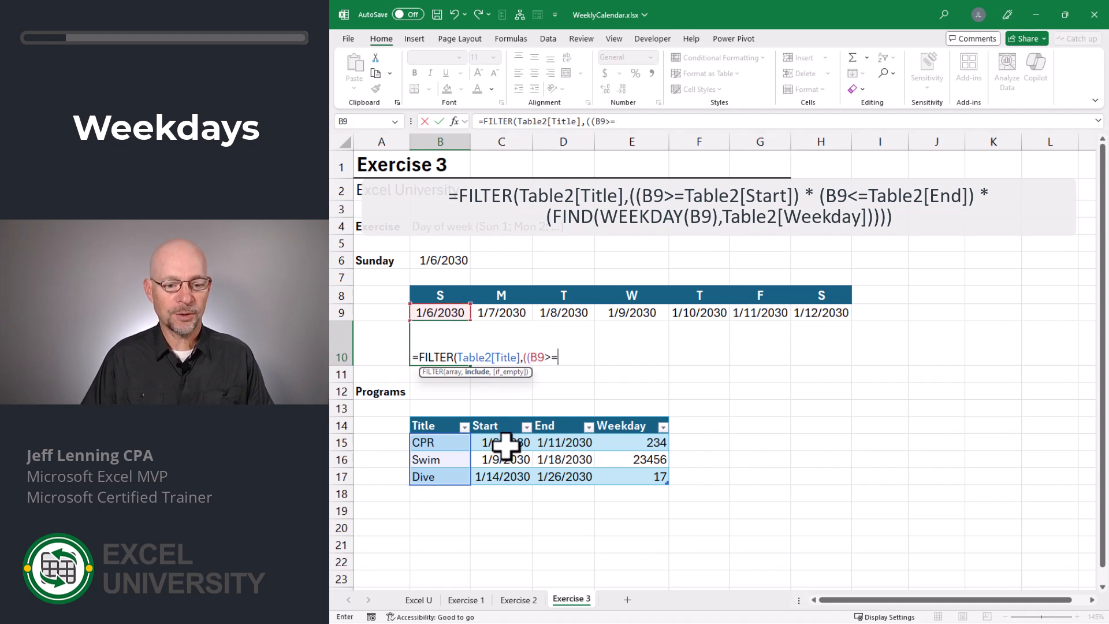
{"action": "left_click_drag", "start_coordinate": [502, 445], "coordinate": [507, 475]}
{"action": "type", "text": ")"}
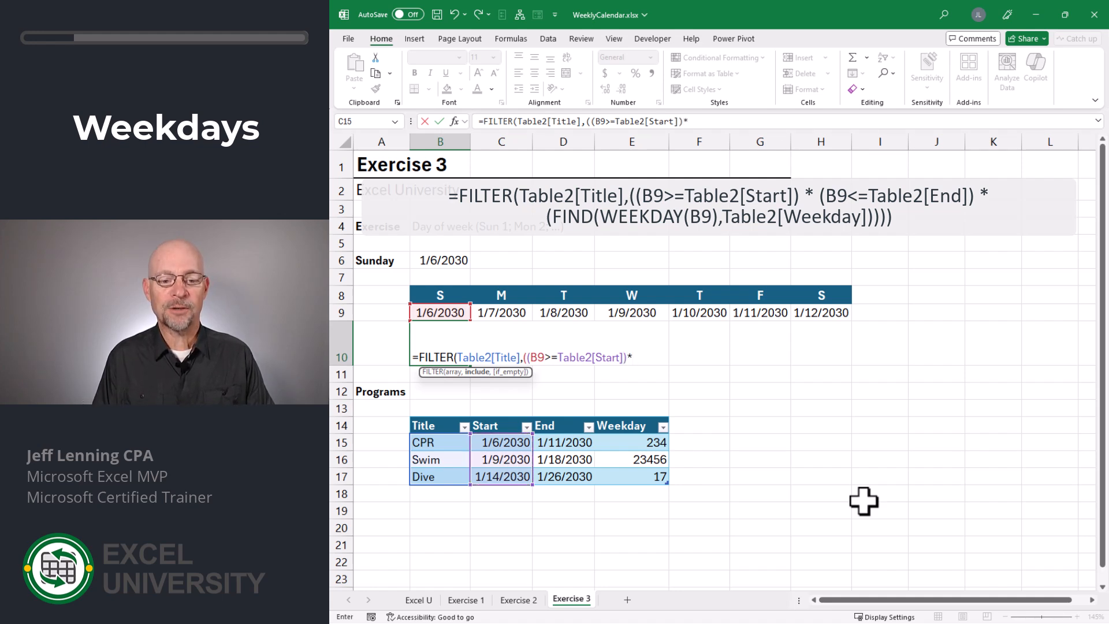
{"action": "type", "text": "*("}
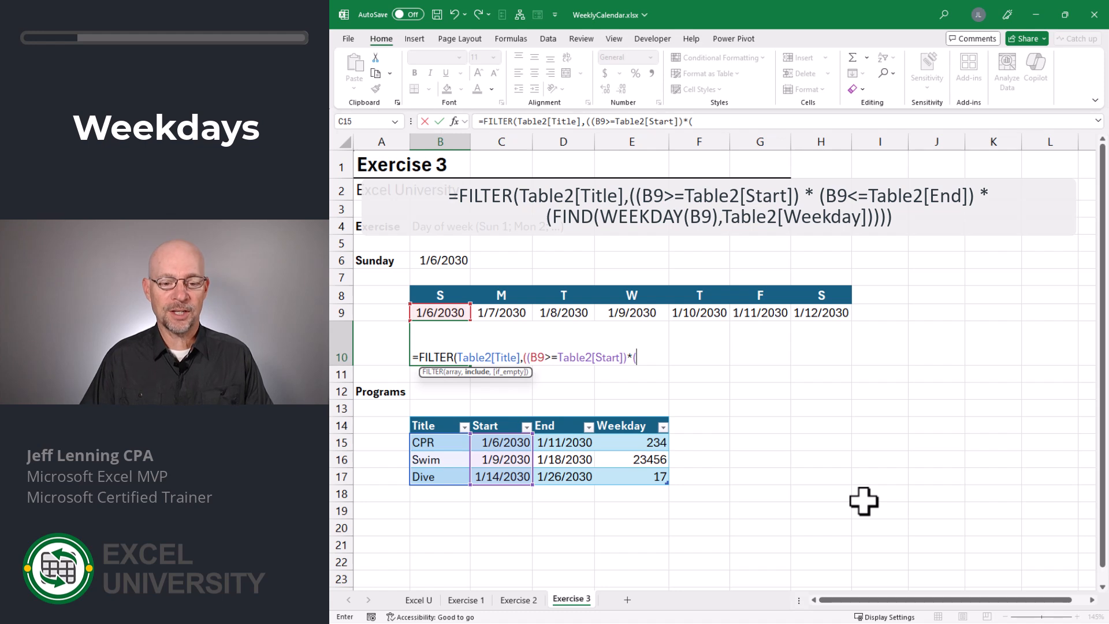
{"action": "key", "text": "Up"}
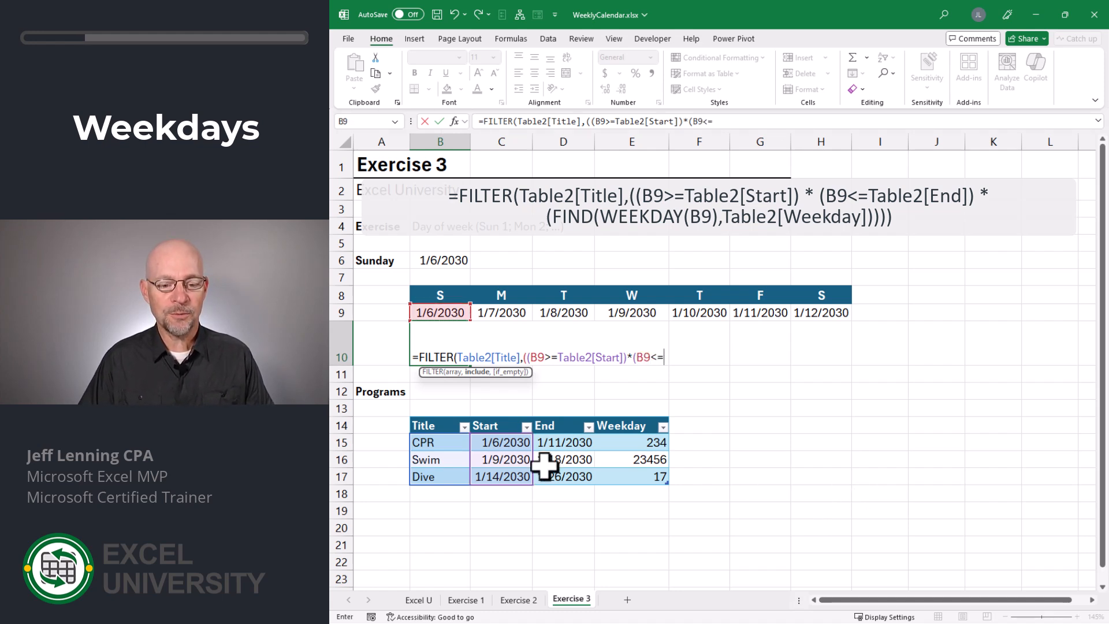
{"action": "left_click_drag", "start_coordinate": [551, 444], "coordinate": [560, 476]}
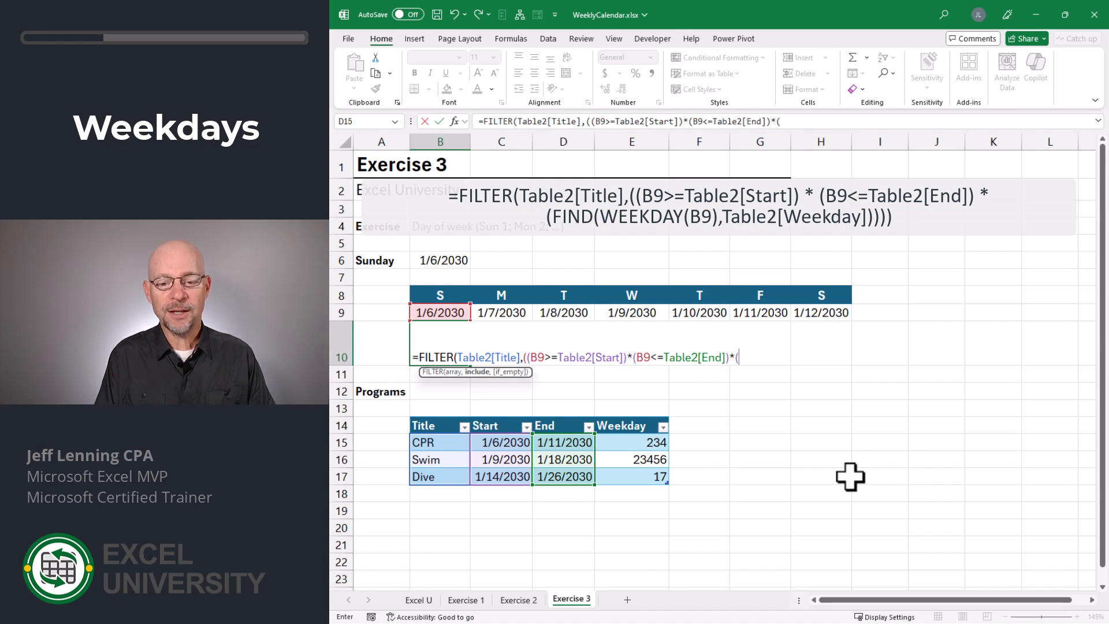
Step: Multiply in a third condition, FIND(WEEKDAY(B9),Table2[Weekday]), and enter the FILTER formula in B10
{"action": "type", "text": "FIND("}
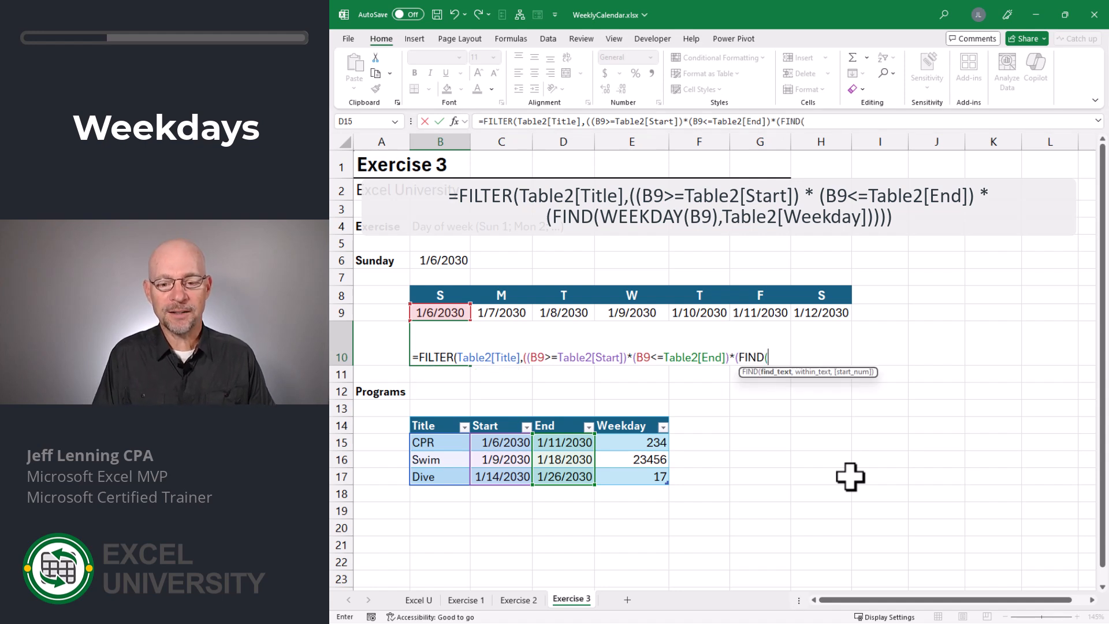
{"action": "type", "text": "WEEKDAY("}
{"action": "left_click", "coordinate": [440, 312]}
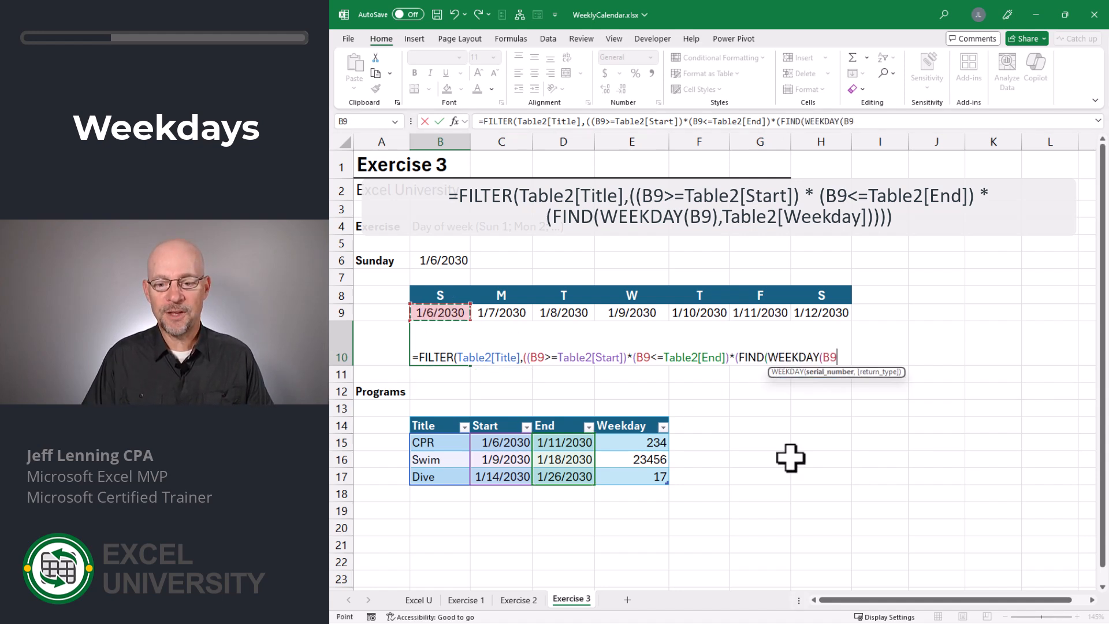
{"action": "type", "text": "),"}
{"action": "left_click_drag", "start_coordinate": [635, 442], "coordinate": [649, 477]}
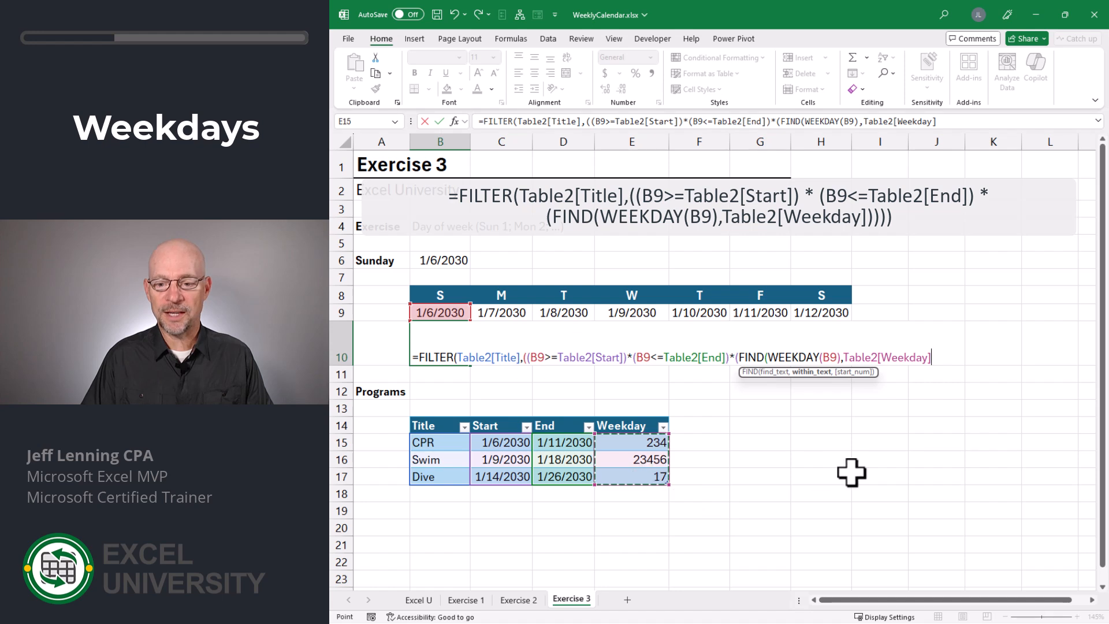
{"action": "type", "text": "))"}
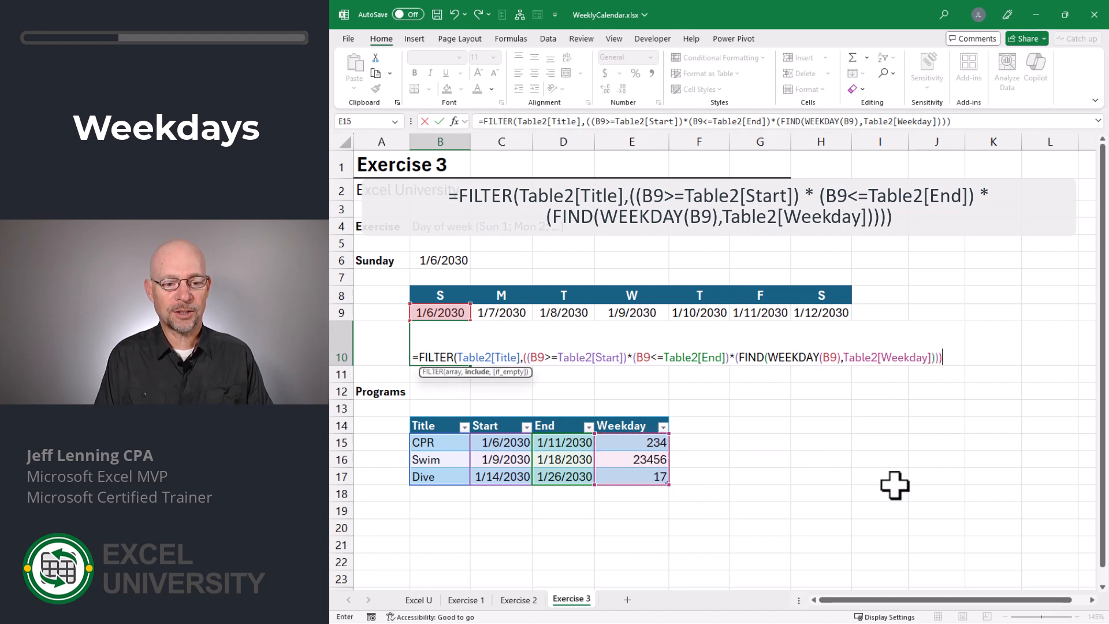
{"action": "key", "text": "ctrl+Return"}
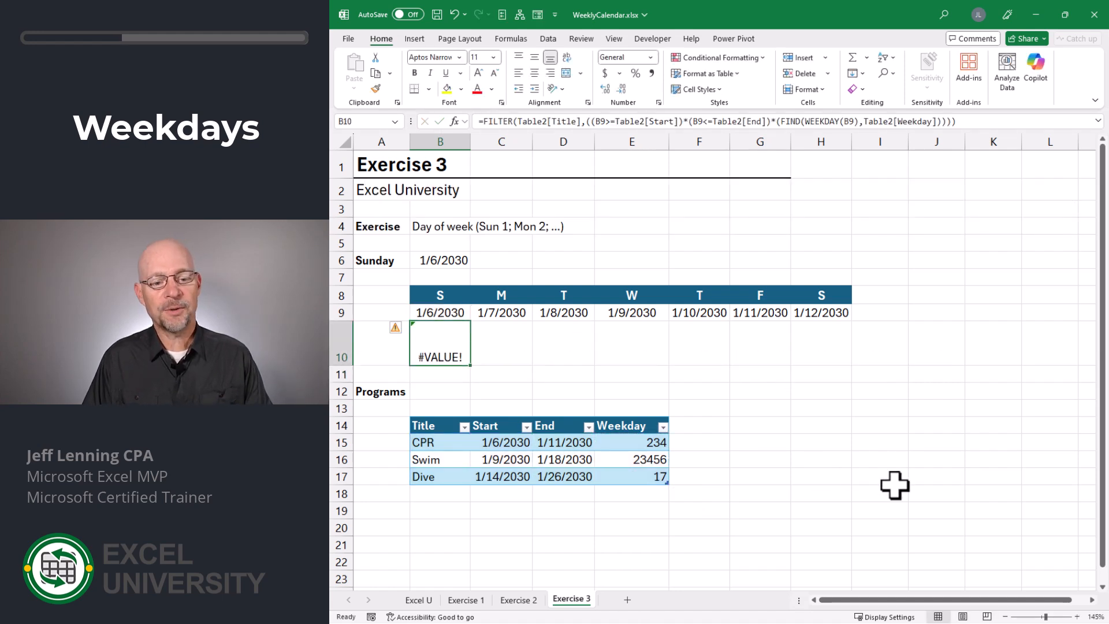
Step: Wrap the FIND condition of the FILTER formula in B10 in ISNUMBER
{"action": "key", "text": "F2"}
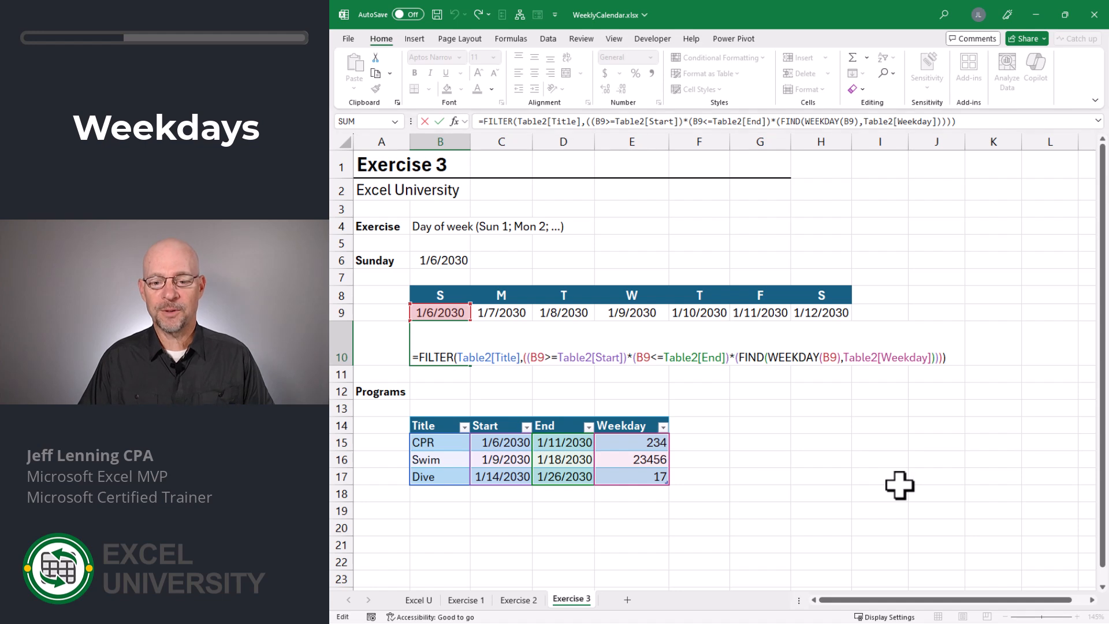
{"action": "left_click", "coordinate": [749, 358]}
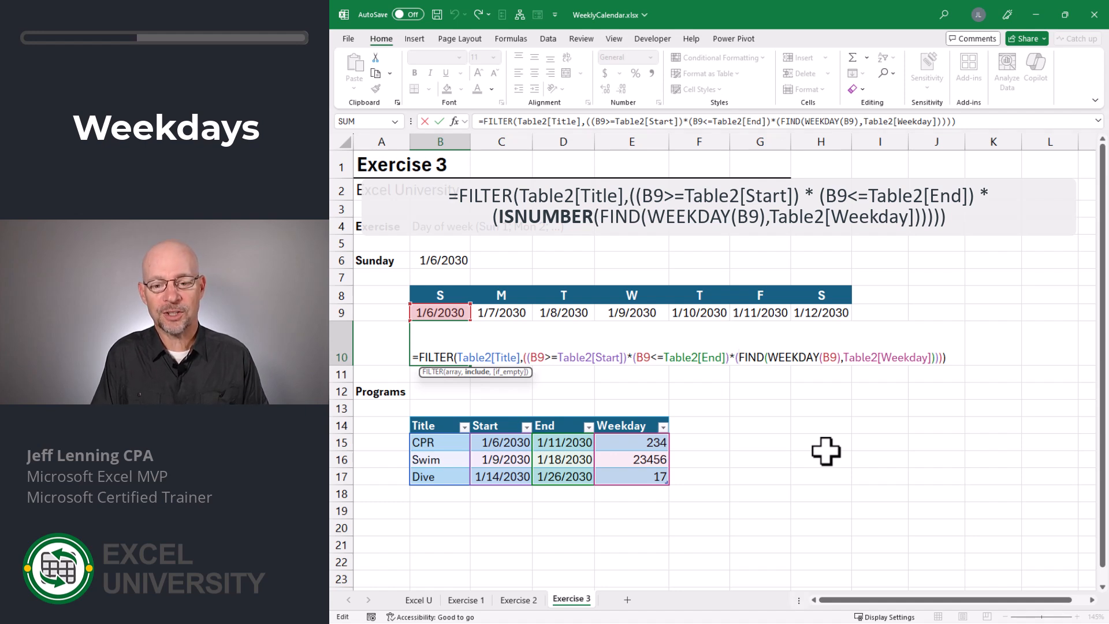
{"action": "type", "text": "isnumber("}
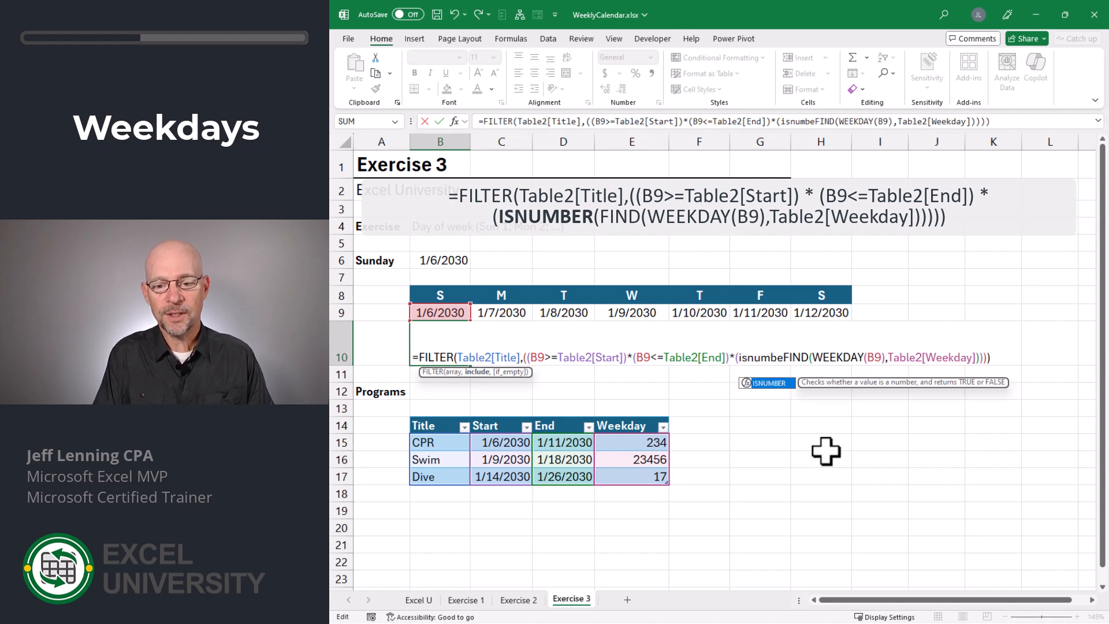
{"action": "left_click", "coordinate": [987, 357]}
{"action": "type", "text": ")"}
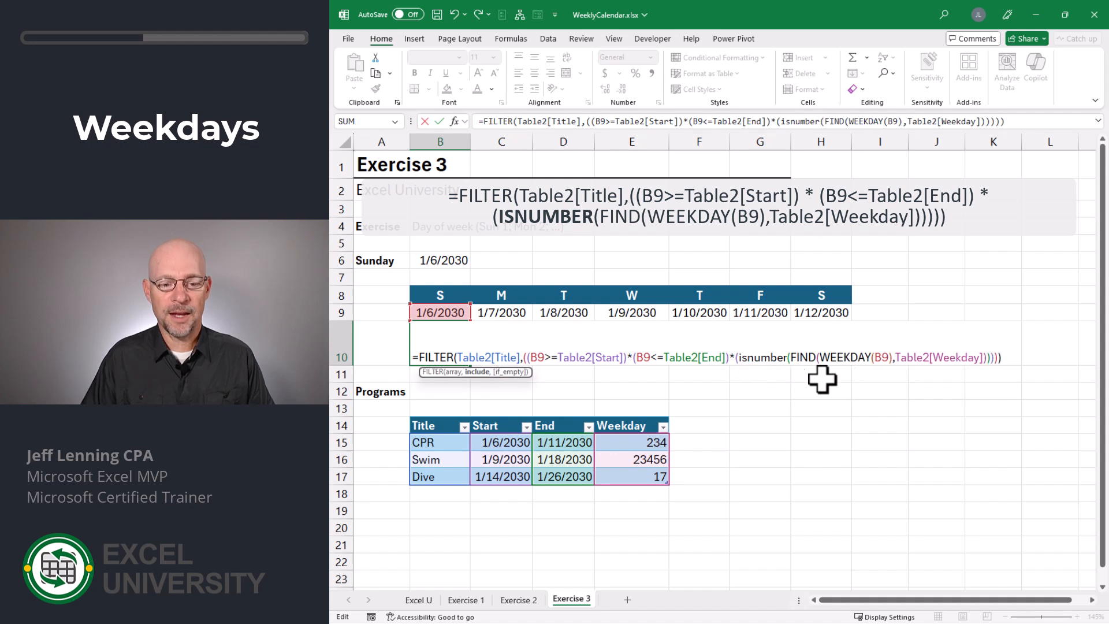
{"action": "key", "text": "Return"}
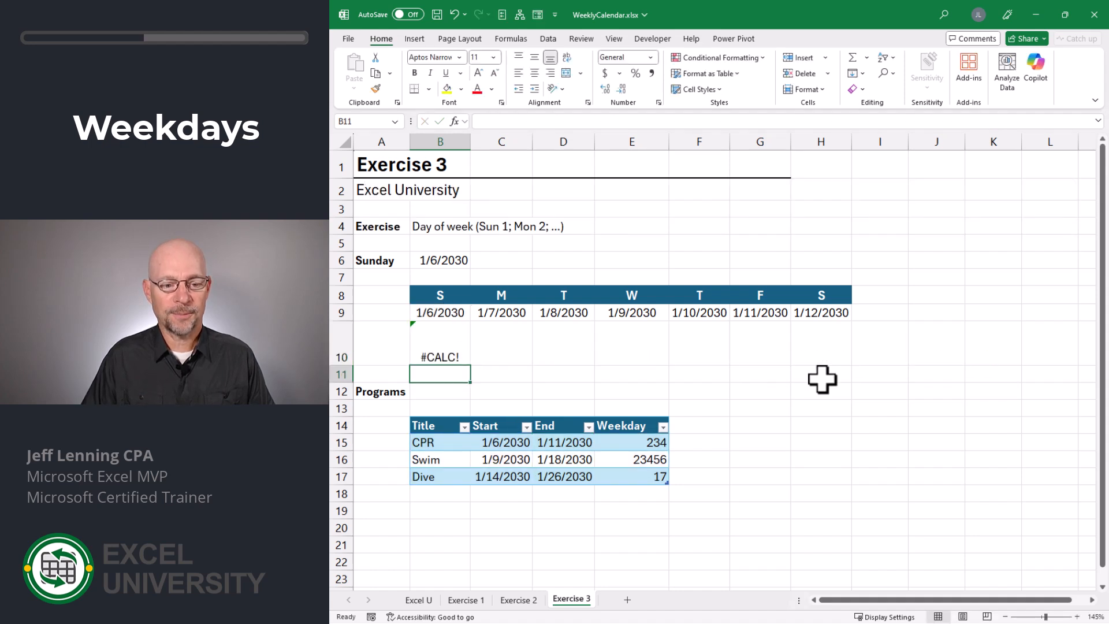
Step: Add "" as the if_empty argument of the FILTER formula in B10
{"action": "key", "text": "Up"}
{"action": "key", "text": "F2"}
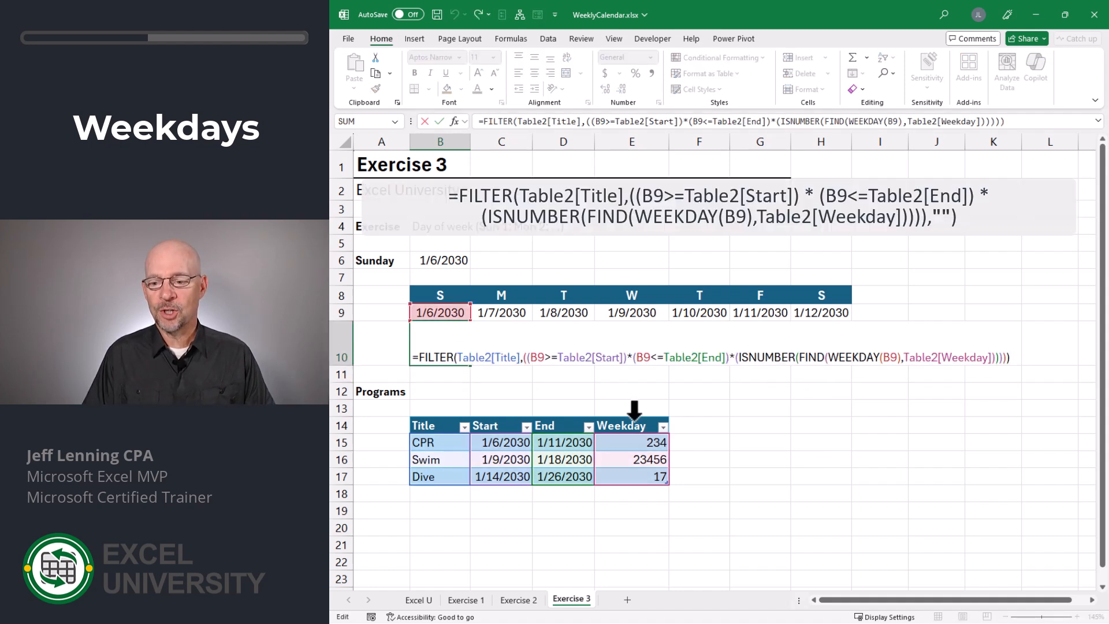
{"action": "key", "text": "Left"}
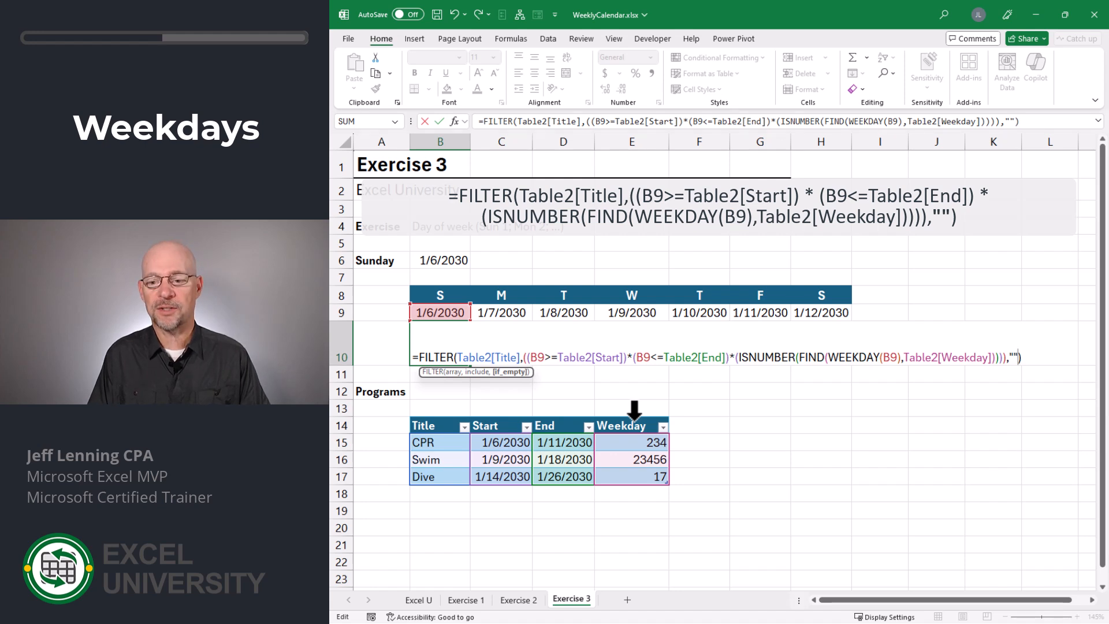
{"action": "type", "text": ",\"\""}
{"action": "key", "text": "Return"}
Step: Copy the FILTER formula from B10 across C10:H10
{"action": "key", "text": "Up"}
{"action": "key", "text": "ctrl+c"}
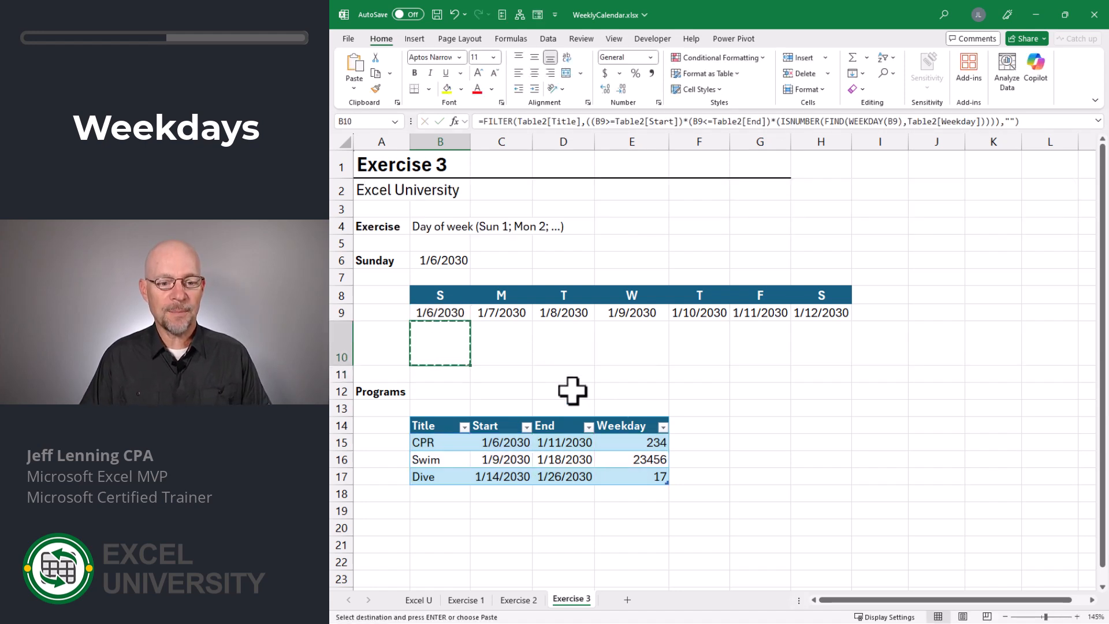
{"action": "left_click_drag", "start_coordinate": [498, 347], "coordinate": [805, 343]}
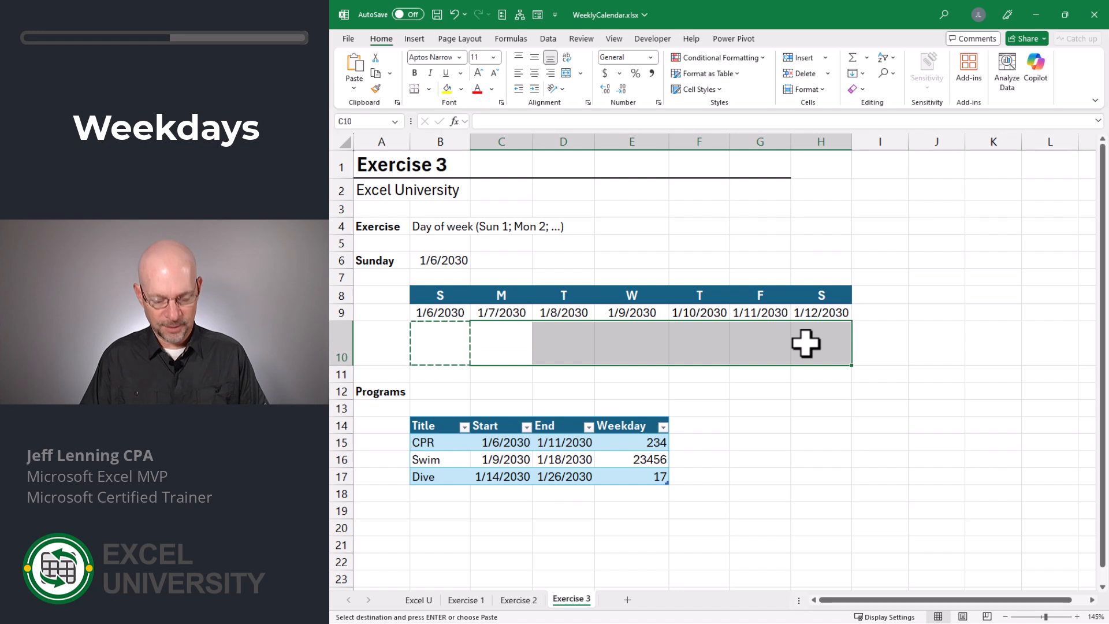
{"action": "key", "text": "Return"}
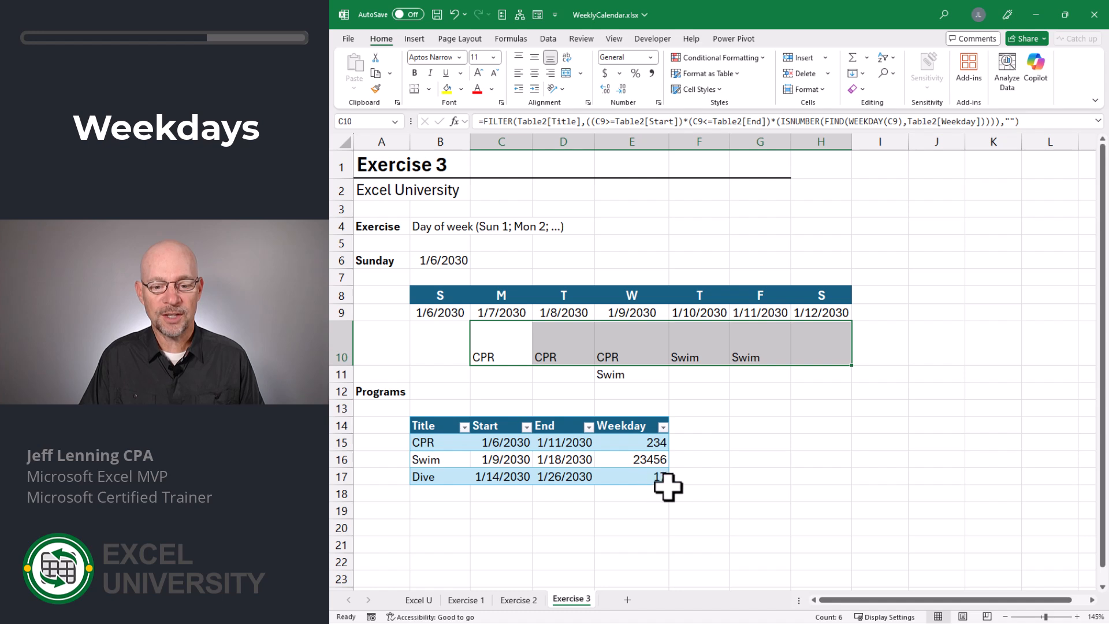
{"action": "left_click_drag", "start_coordinate": [636, 443], "coordinate": [638, 473]}
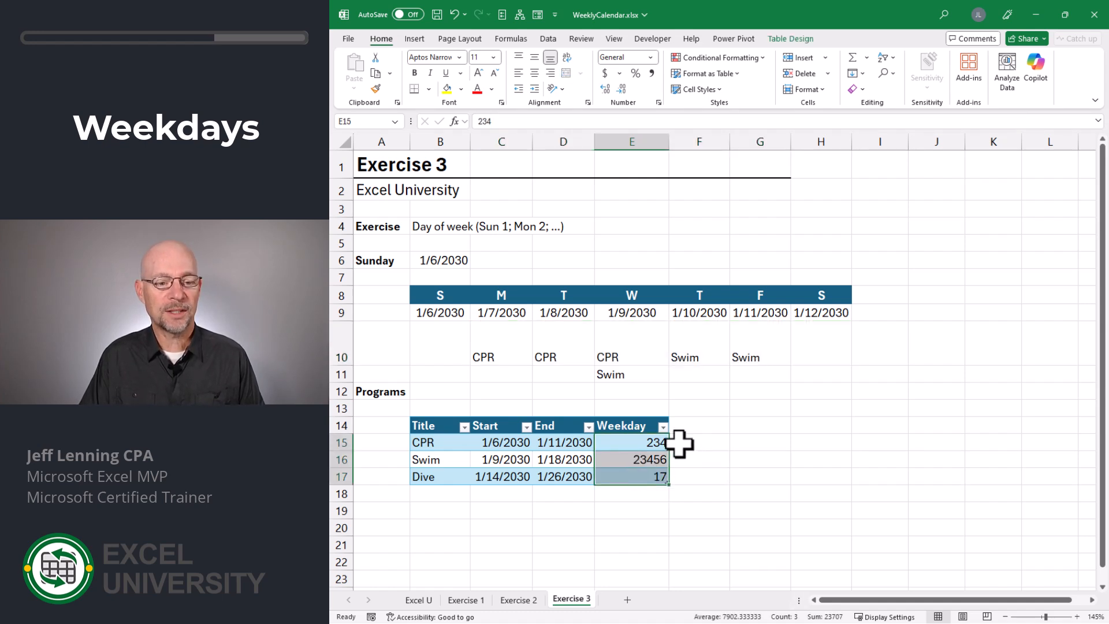
{"action": "left_click", "coordinate": [651, 350]}
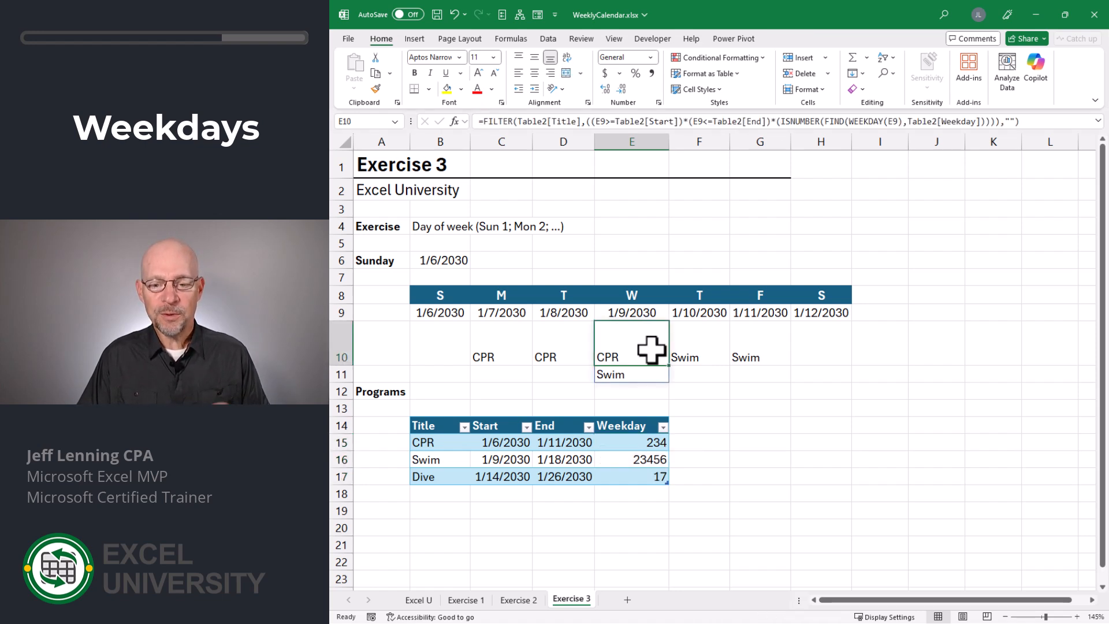
Step: Wrap the FILTER formula in B10 in ARRAYTOTEXT
{"action": "double_click", "coordinate": [427, 355]}
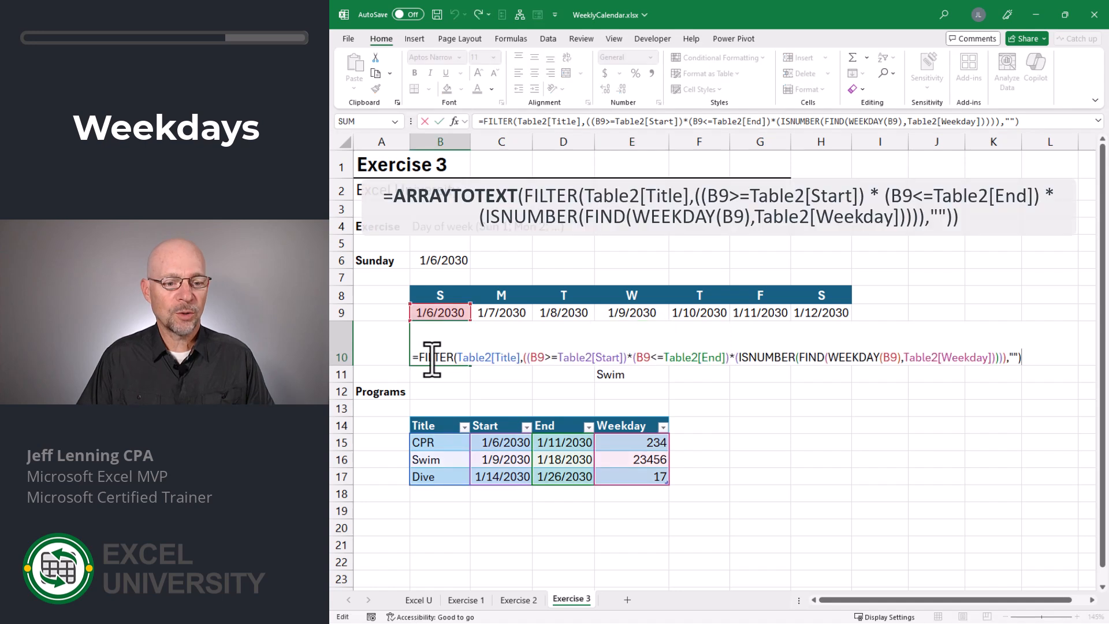
{"action": "type", "text": "arraytote"}
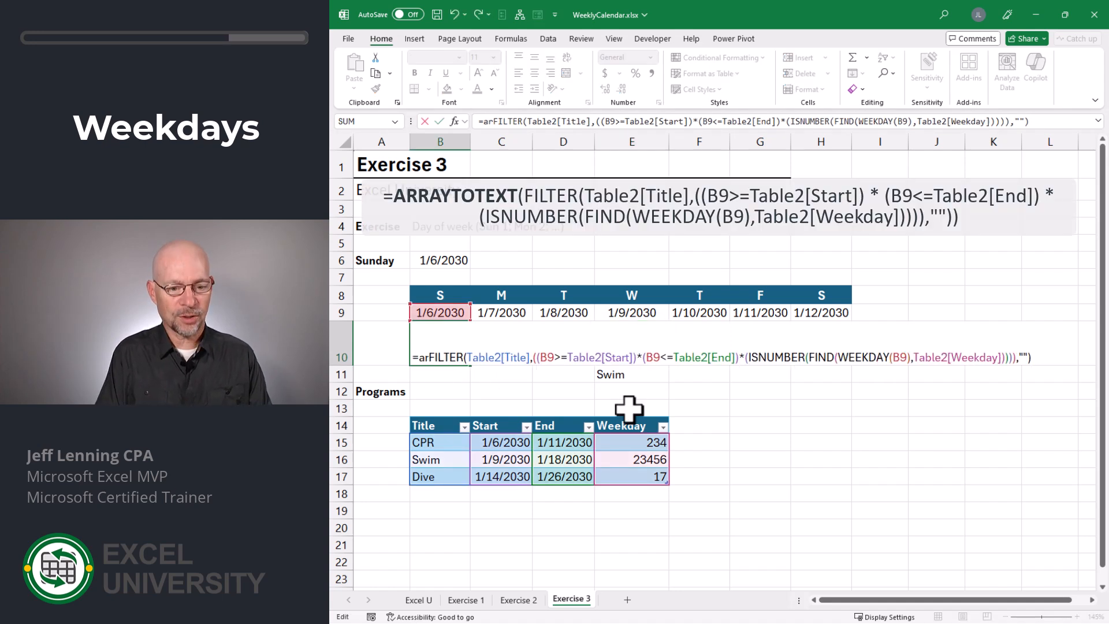
{"action": "type", "text": "xt("}
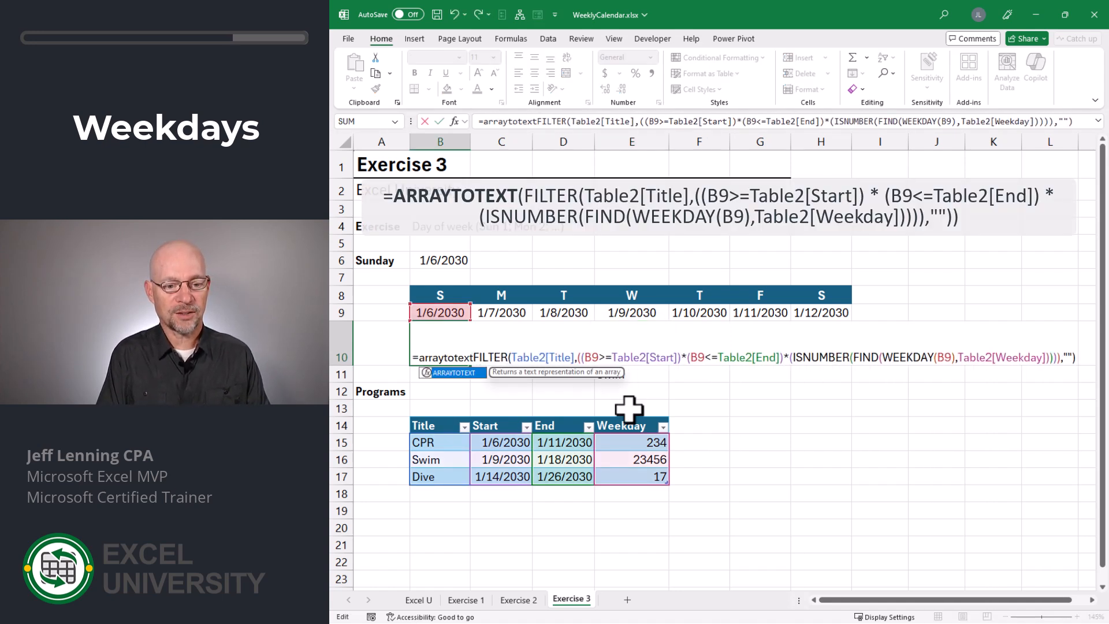
{"action": "key", "text": "Return"}
Step: Copy the ARRAYTOTEXT formula from B10 across C10:H10
{"action": "key", "text": "Up"}
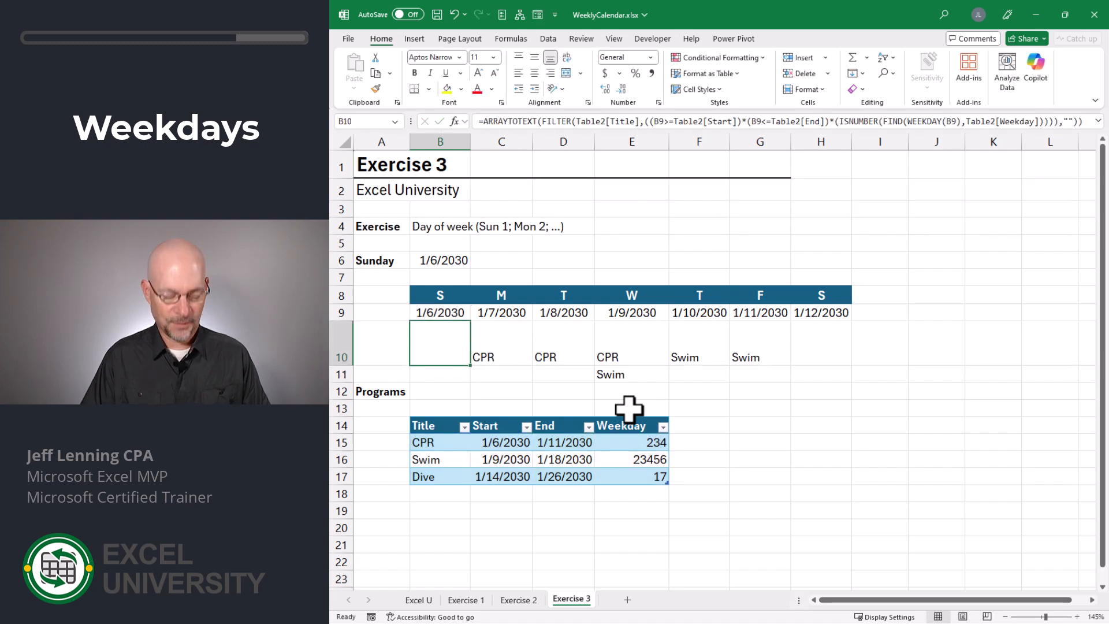
{"action": "key", "text": "ctrl+c"}
{"action": "key", "text": "Right"}
{"action": "key", "text": "shift+Right"}
{"action": "key", "text": "shift+Right"}
{"action": "key", "text": "shift+Right"}
{"action": "key", "text": "shift+Right"}
{"action": "key", "text": "shift+Right"}
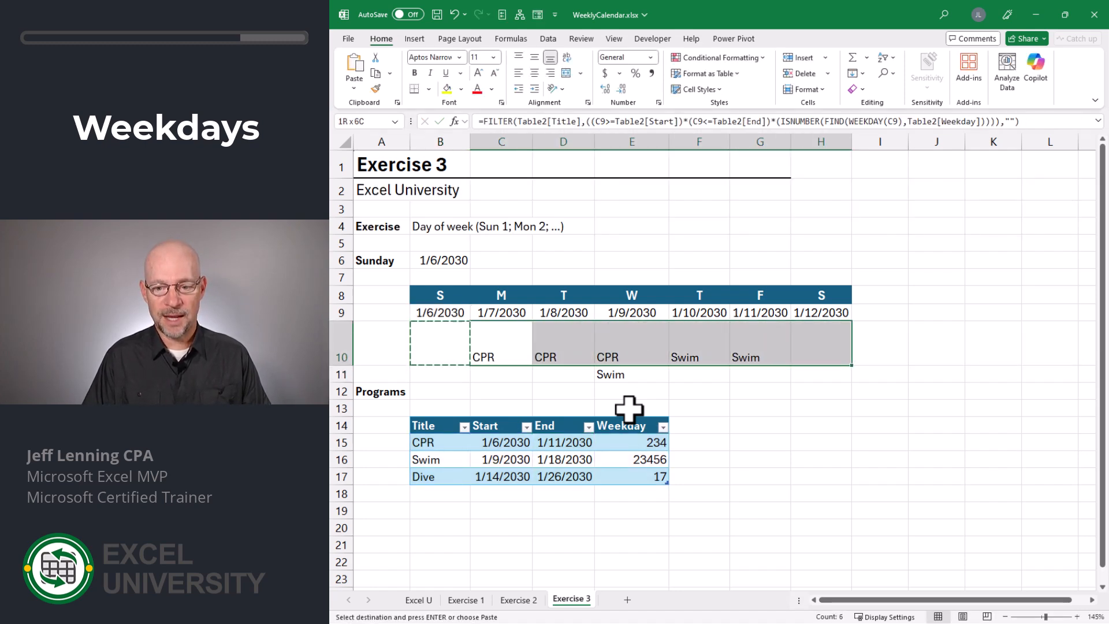
{"action": "key", "text": "ctrl+v"}
Step: Test Sunday for the CPR program by setting its Weekday value in E15 to 1234, and restore it to 234
{"action": "left_click", "coordinate": [636, 442]}
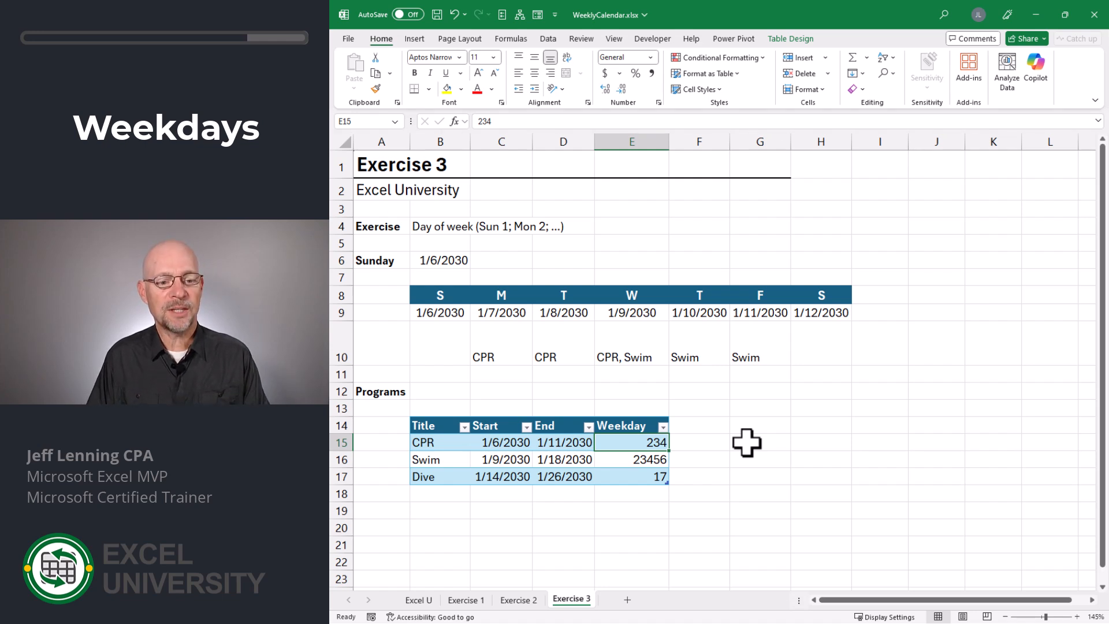
{"action": "key", "text": "F2"}
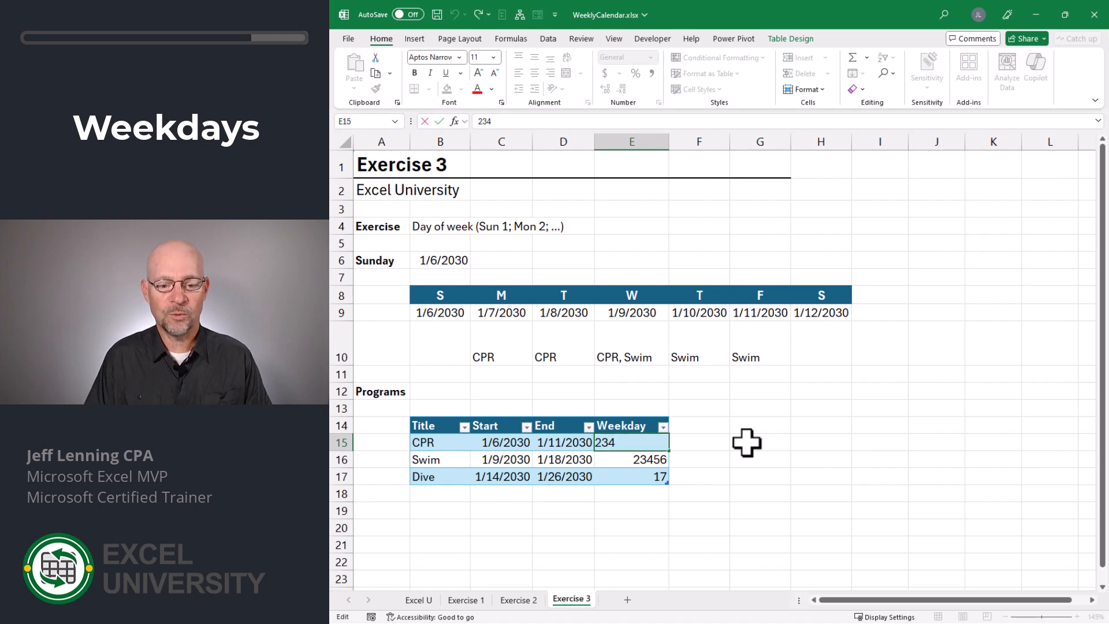
{"action": "key", "text": "Return"}
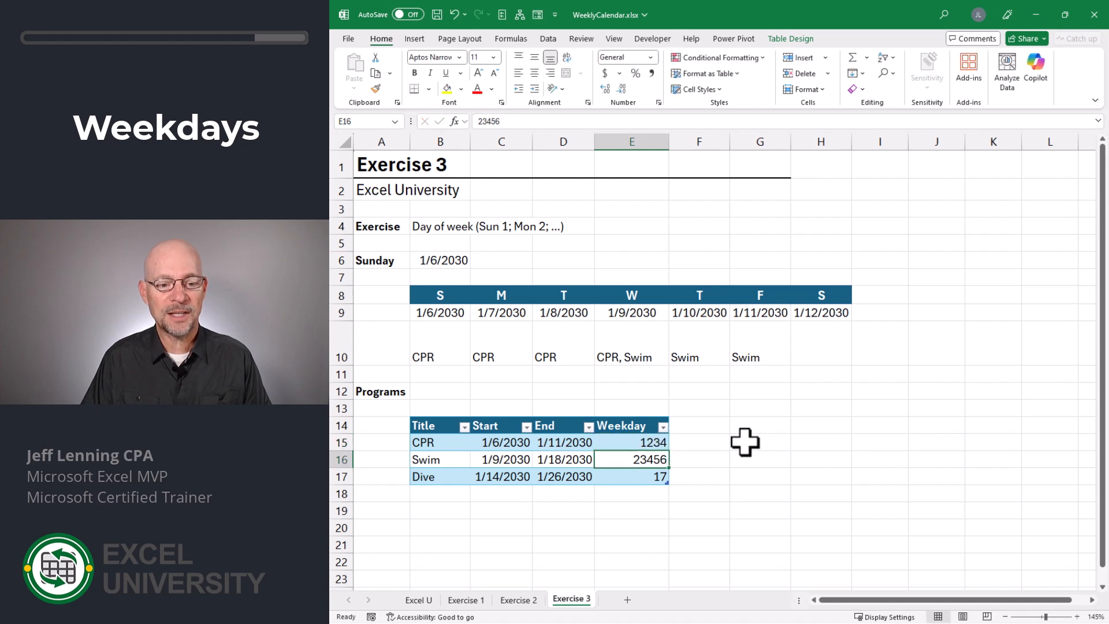
{"action": "key", "text": "Up"}
{"action": "key", "text": "F2"}
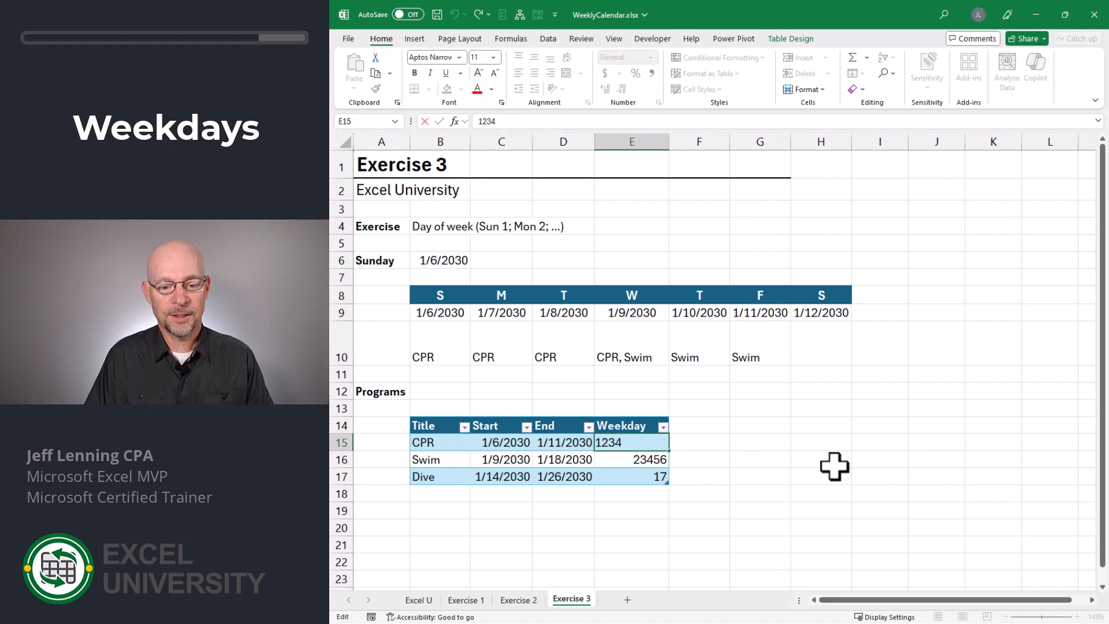
{"action": "key", "text": "Return"}
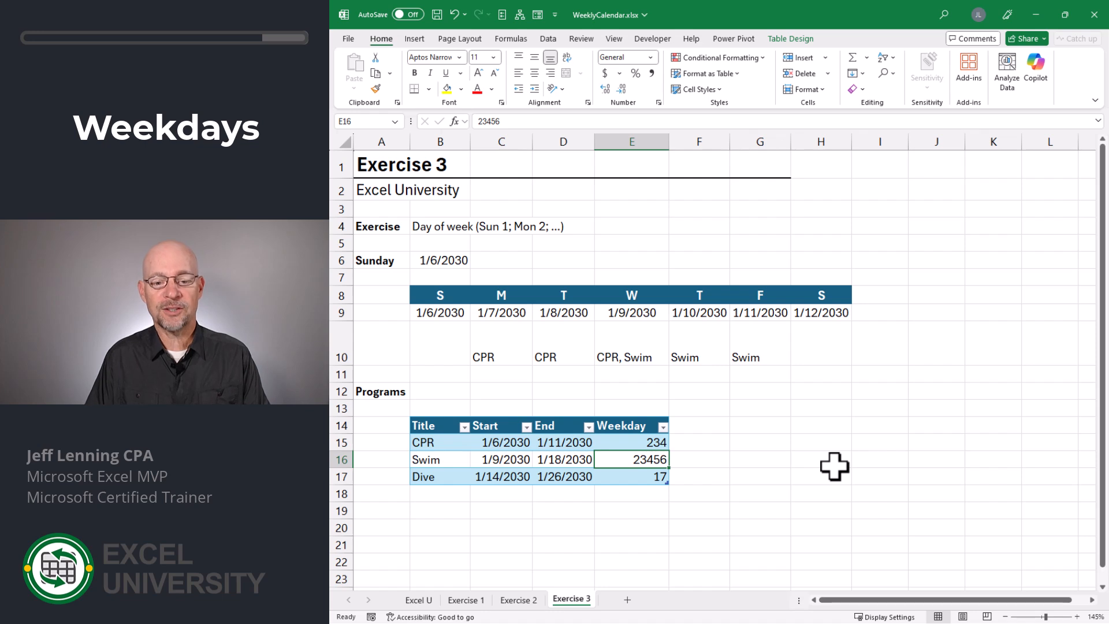
Step: Set the CPR program's Weekday value in E15 to 2345 to include Thursday
{"action": "key", "text": "Up"}
{"action": "key", "text": "F2"}
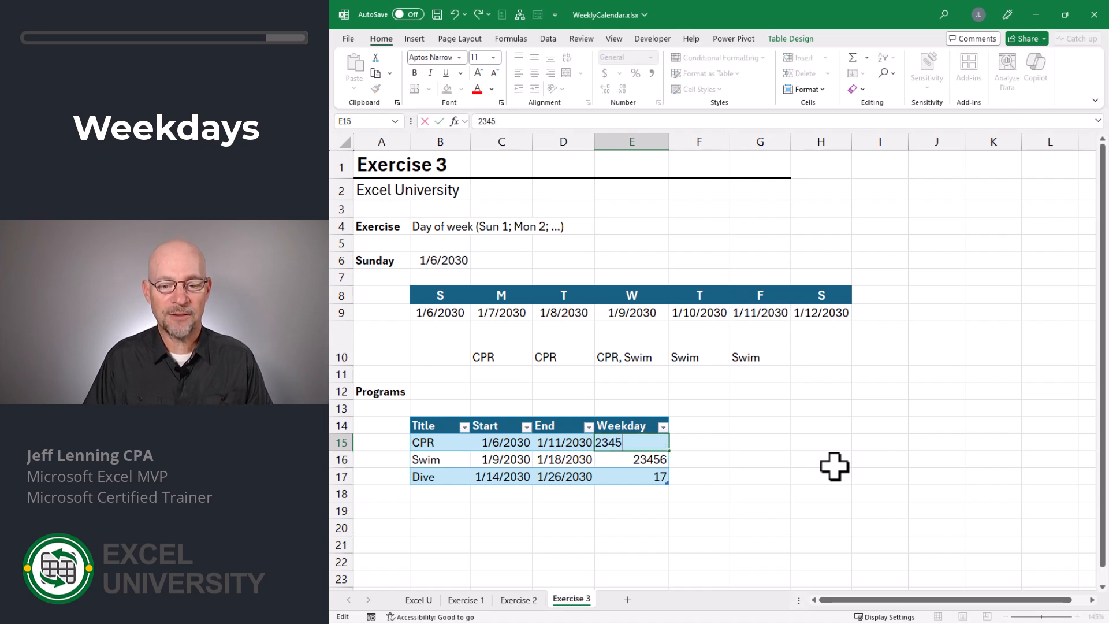
{"action": "type", "text": "5"}
{"action": "key", "text": "Return"}
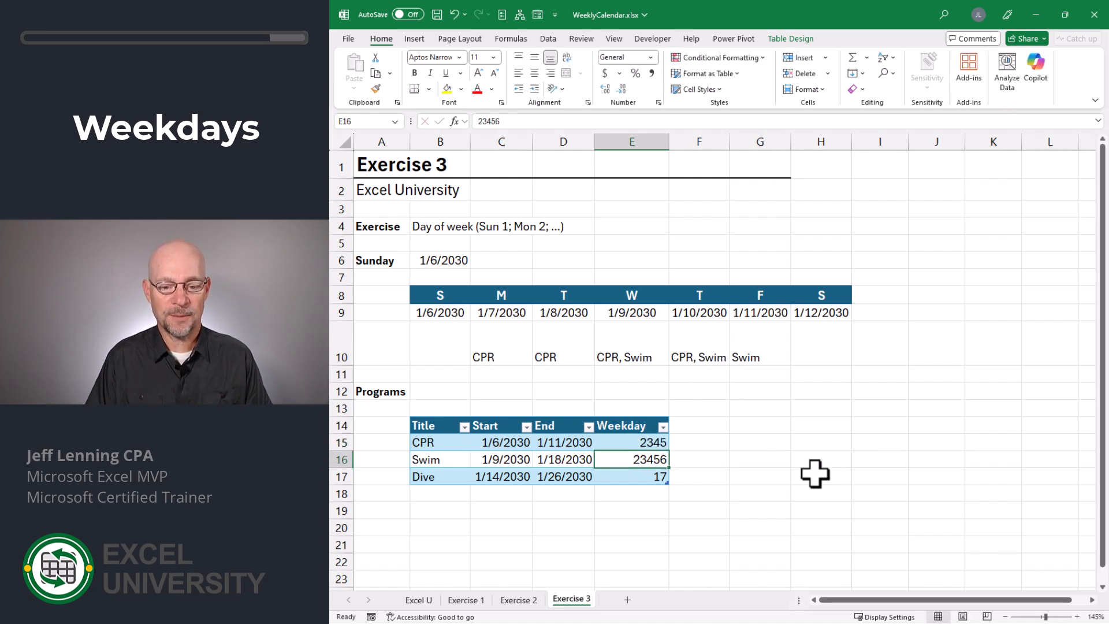
Step: Remove the 5 from the CPR program's Weekday value in E15, leaving 234
{"action": "key", "text": "Up"}
{"action": "key", "text": "F2"}
{"action": "key", "text": "BackSpace"}
{"action": "key", "text": "Return"}
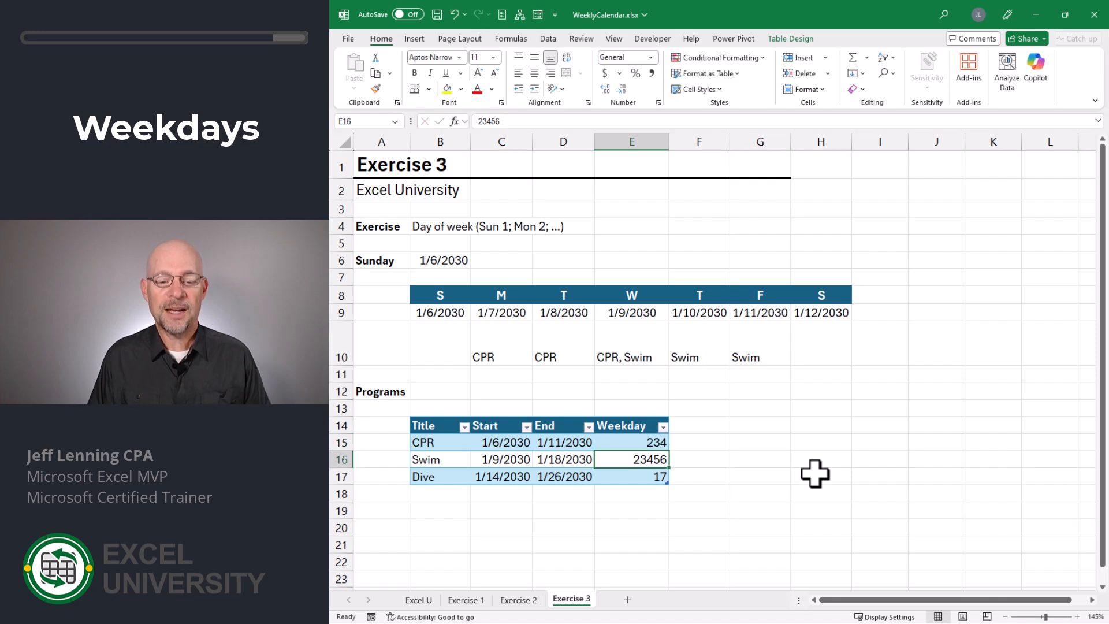